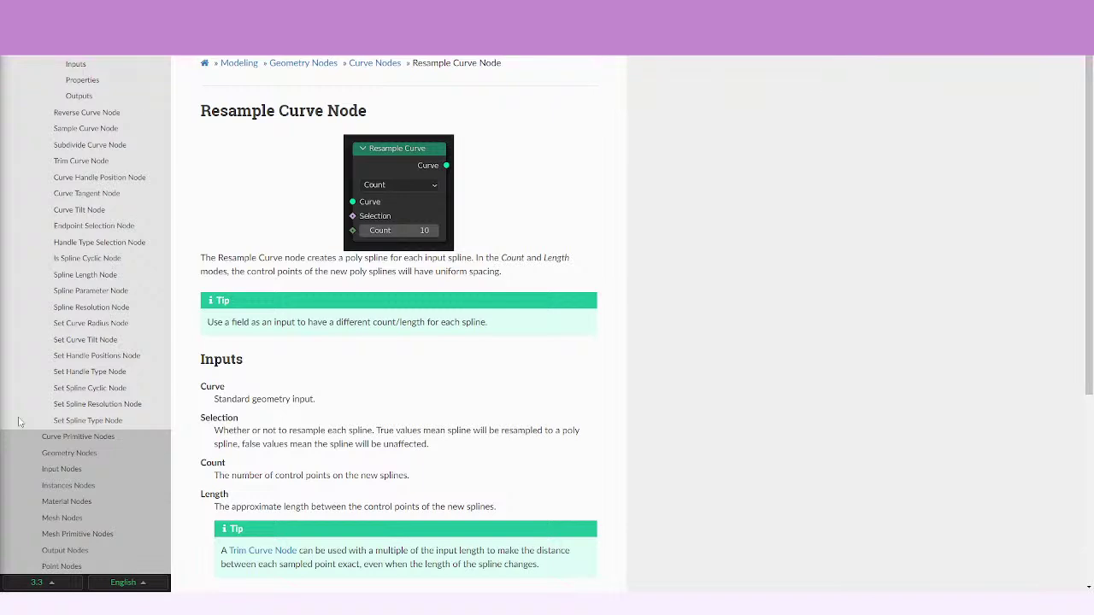
- Read the Resample Curve node's description, inputs and tips in the manual page
scroll(545, 205, "down", 1)
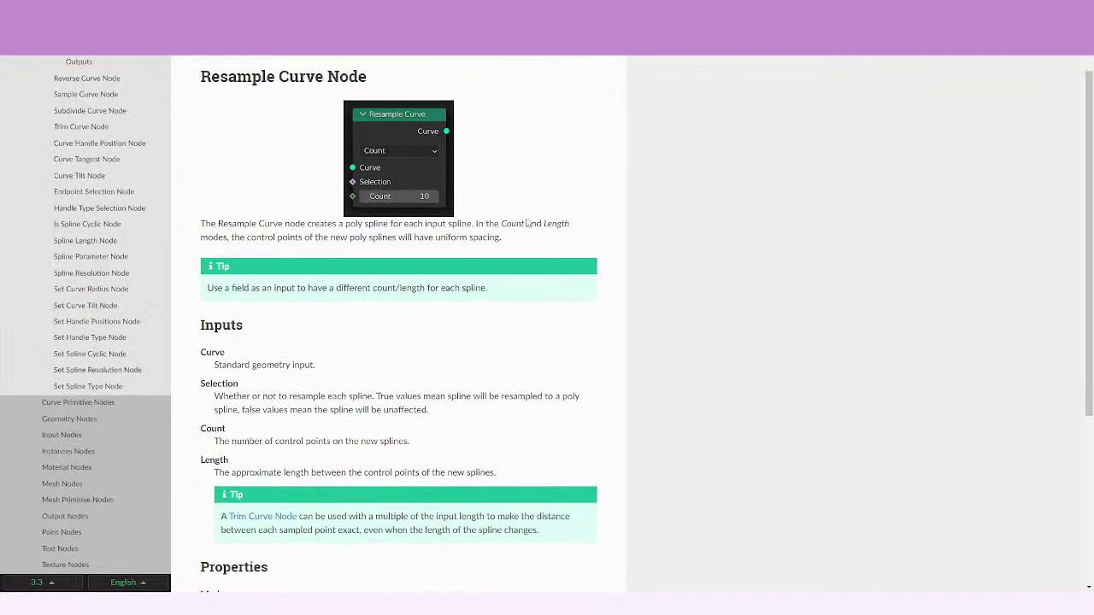
scroll(549, 184, "down", 1)
scroll(547, 185, "up", 1)
scroll(540, 187, "down", 1)
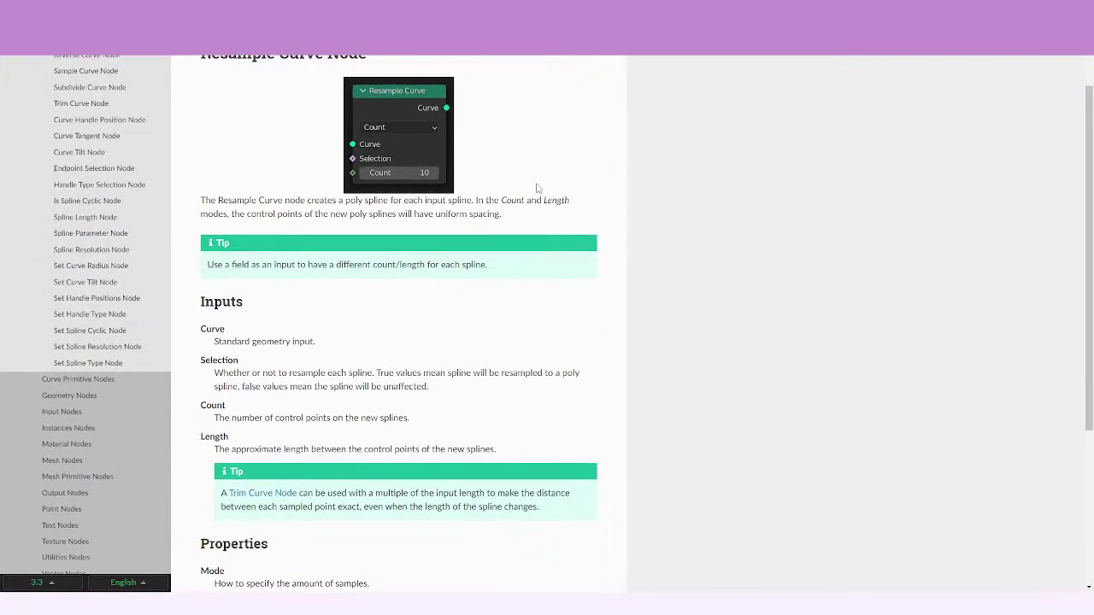
scroll(537, 188, "up", 1)
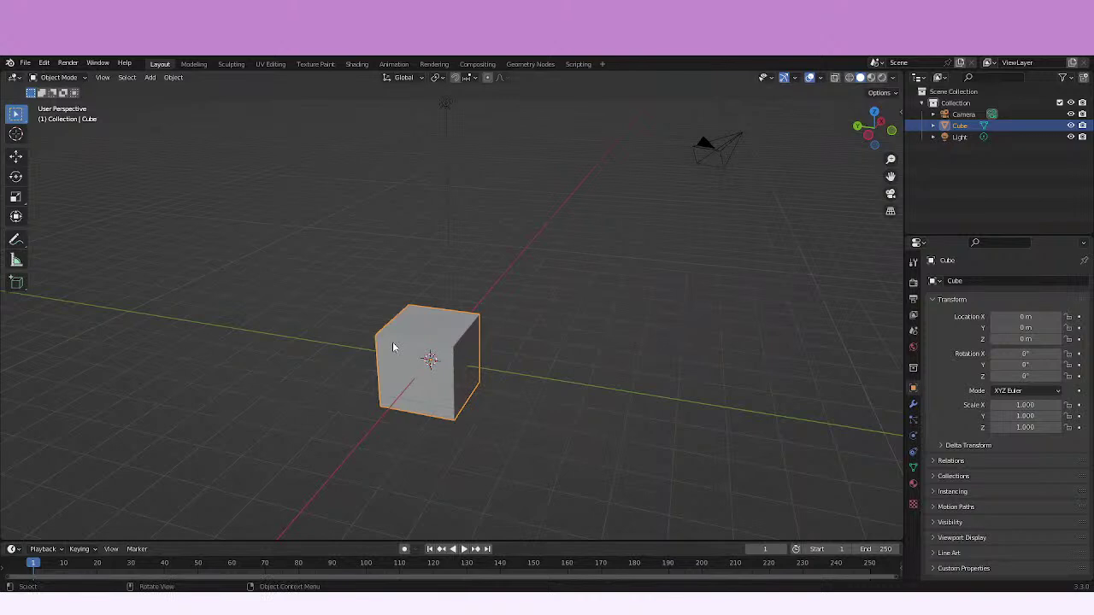
- Switch to the Geometry Nodes workspace, create a new node tree on the cube and space the Group Input and Group Output nodes apart
middle_click_drag(392, 342, 471, 325)
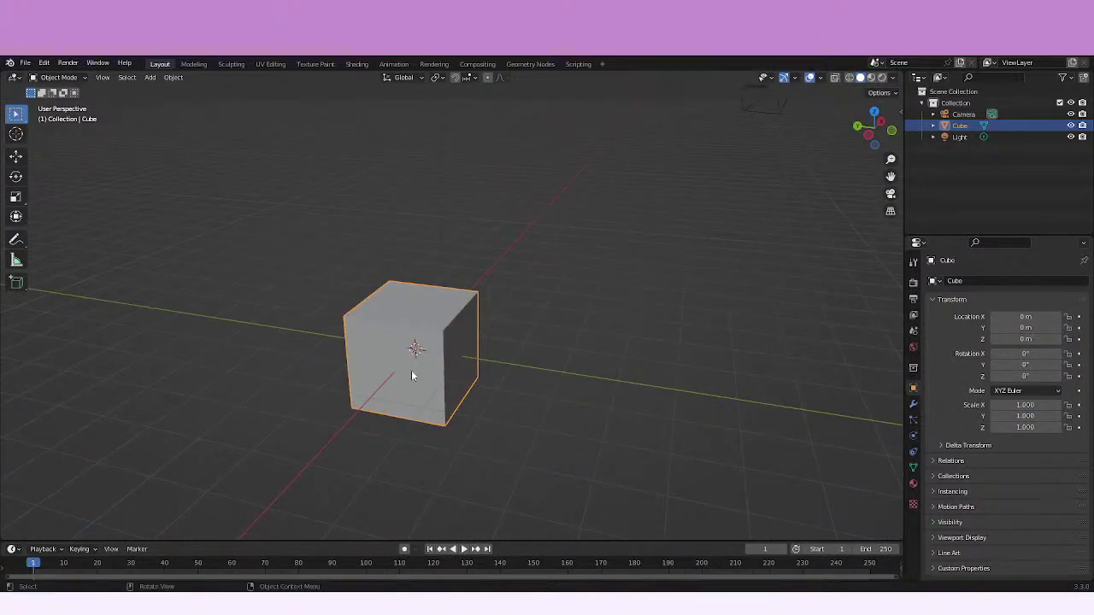
left_click(530, 64)
middle_click_drag(521, 131, 590, 214)
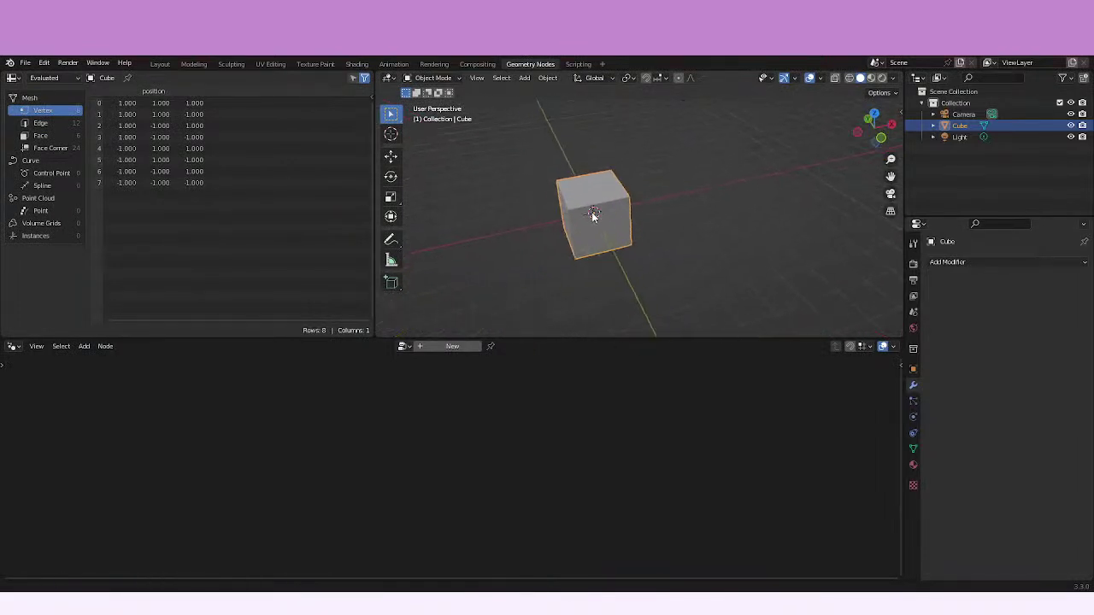
left_click(430, 347)
left_click_drag(572, 475, 713, 474)
left_click_drag(323, 471, 234, 456)
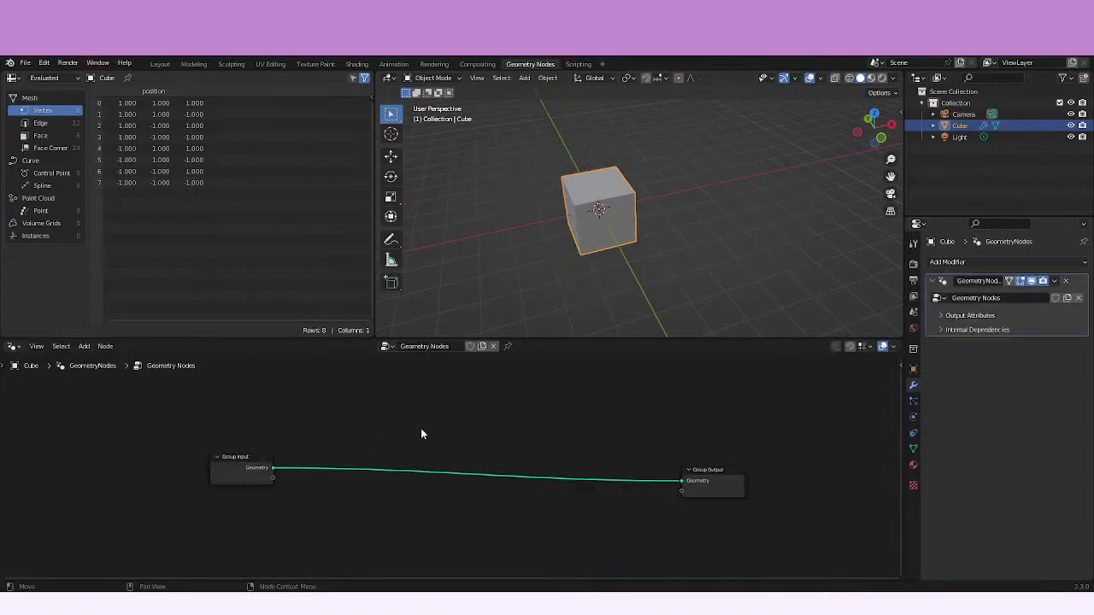
- Add an Arc curve primitive node on the link so that it feeds the Group Output
key("shift+a")
mouse_move(414, 430)
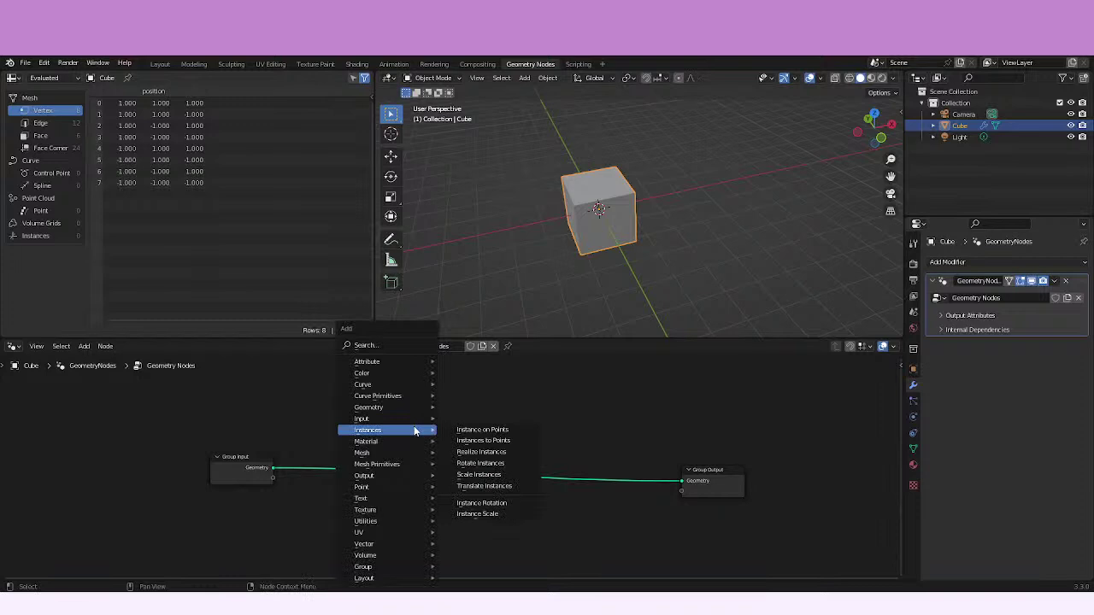
mouse_move(417, 396)
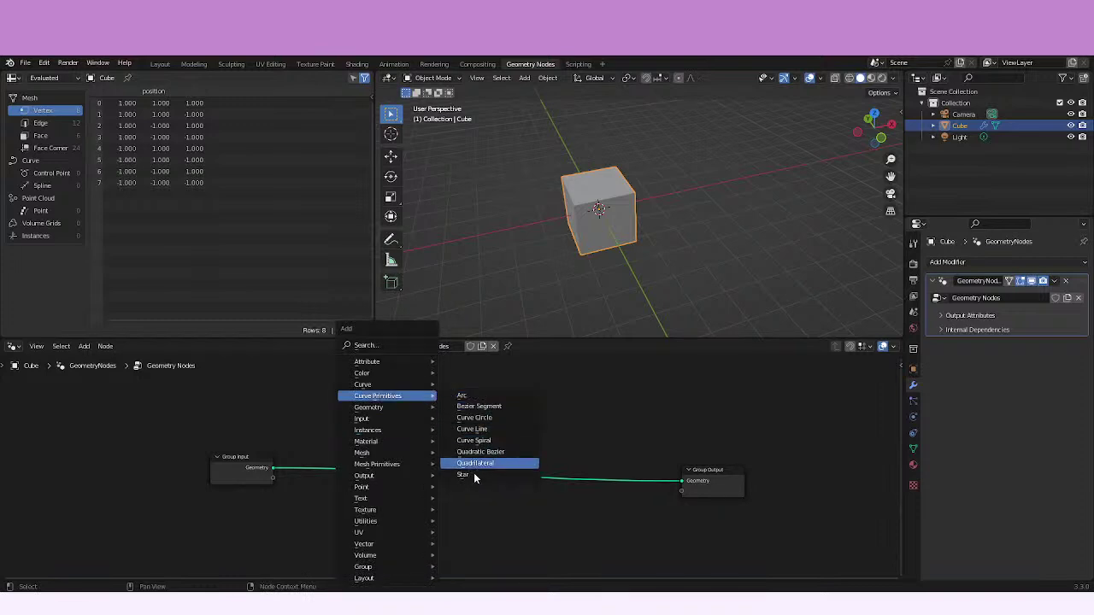
left_click(496, 398)
left_click(396, 435)
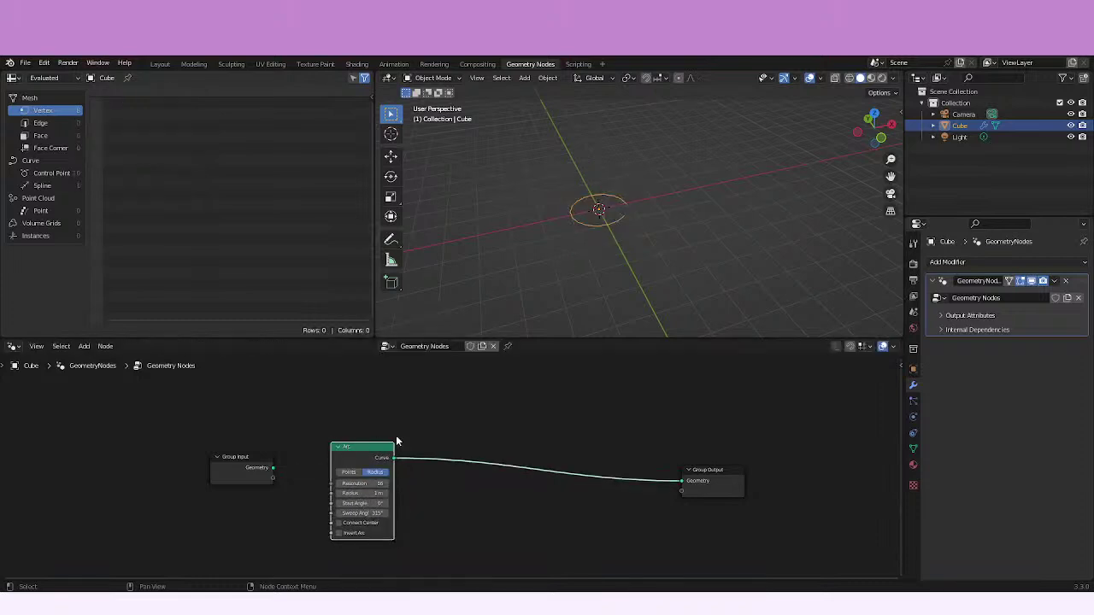
- Set the Arc node's resolution to 10
mouse_move(446, 432)
left_mouse_down()
mouse_move(473, 434)
mouse_move(447, 441)
left_mouse_up()
middle_click_drag(617, 280, 655, 247)
left_click_drag(451, 478, 434, 479)
- Insert a Resample Curve node between the Arc and Group Output nodes
key("shift+a")
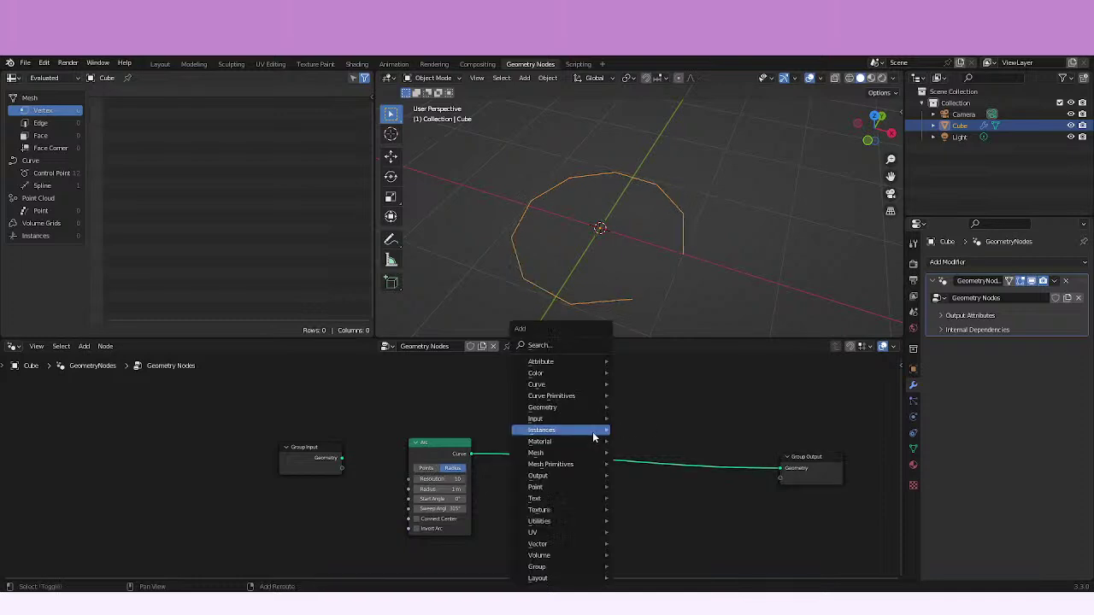
mouse_move(588, 436)
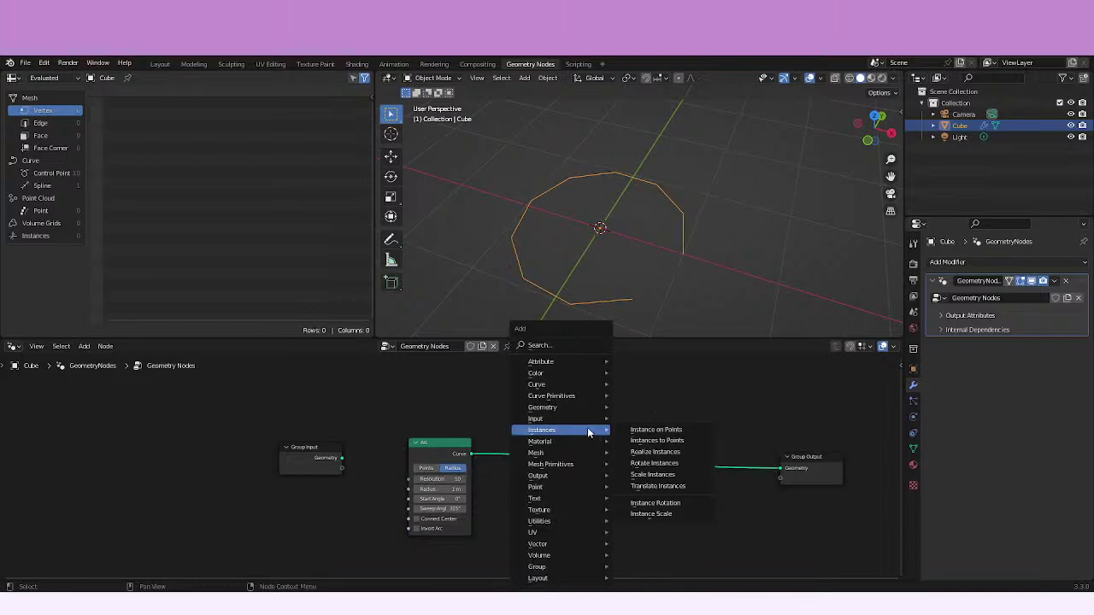
mouse_move(559, 383)
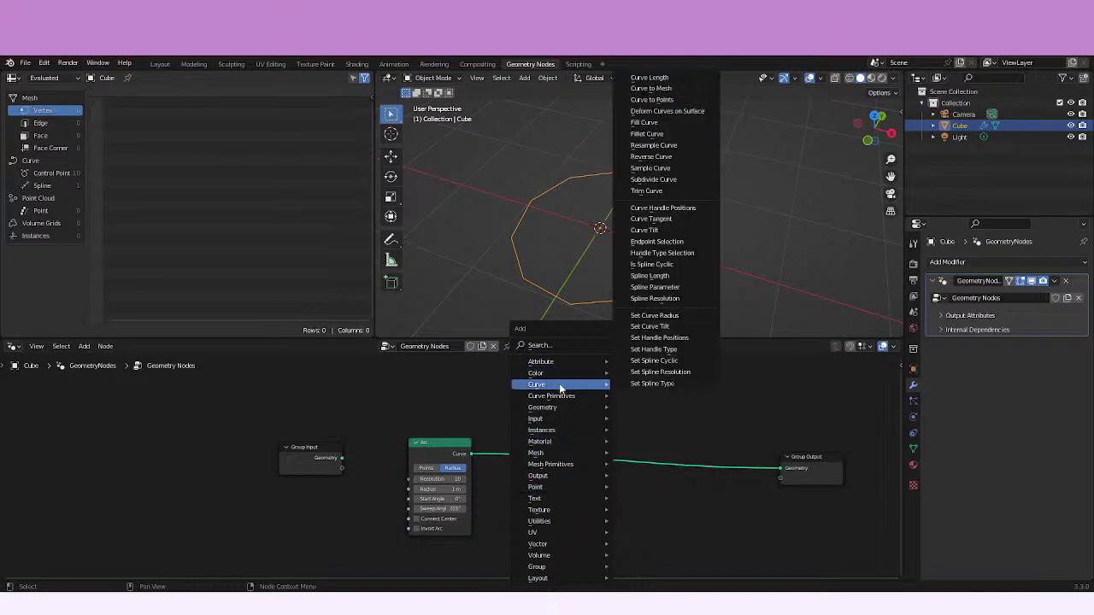
left_click(662, 146)
left_click(588, 441)
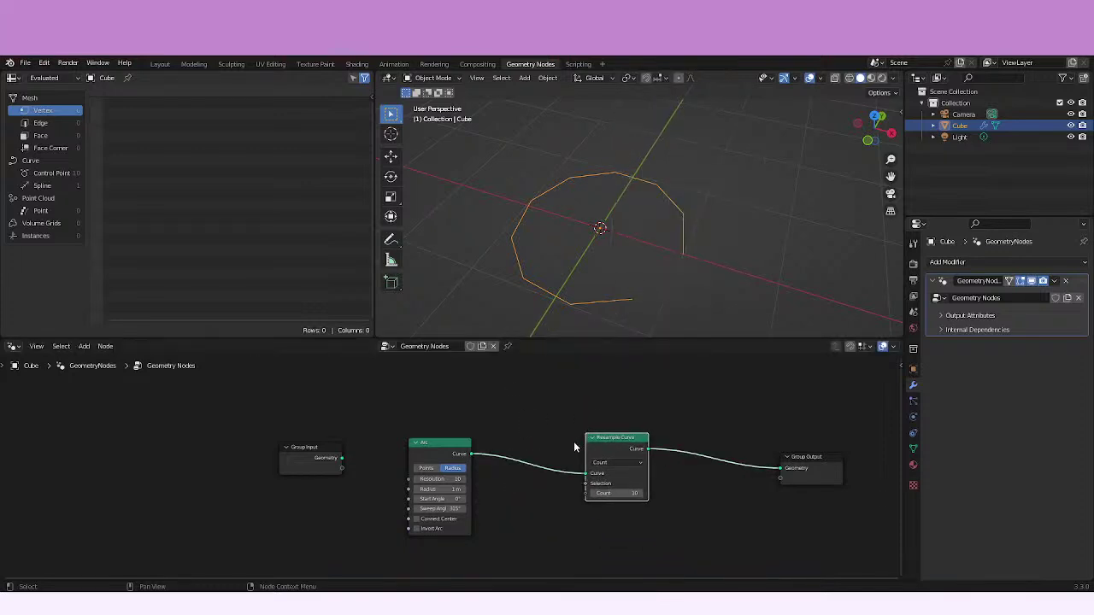
- Raise the Arc node's resolution to 14 while it passes through the Resample Curve node
middle_click_drag(629, 453, 528, 444, "shift")
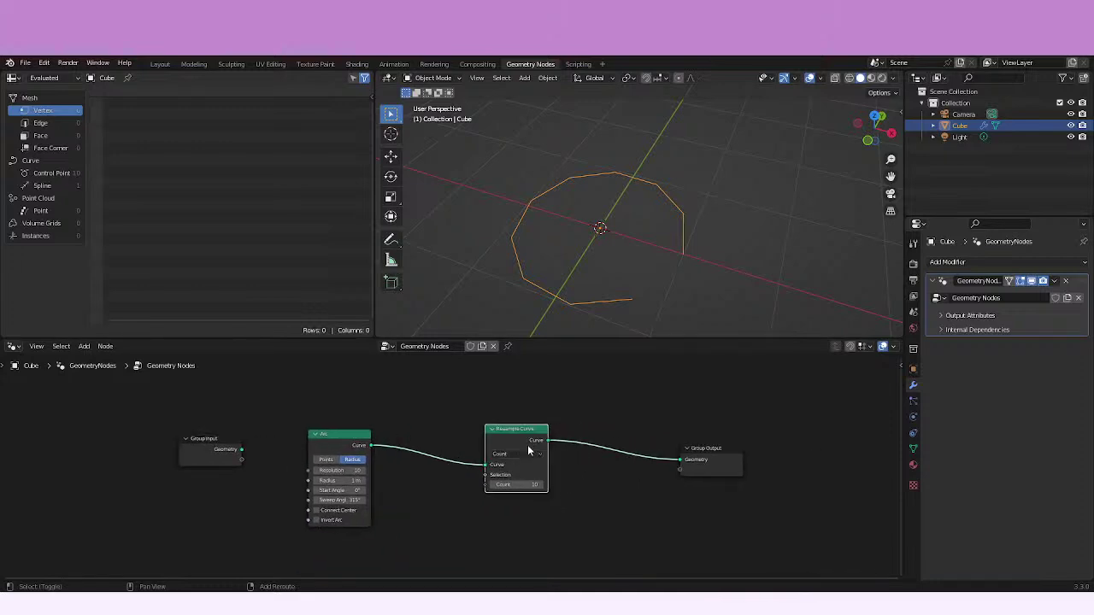
scroll(527, 444, "up", 3)
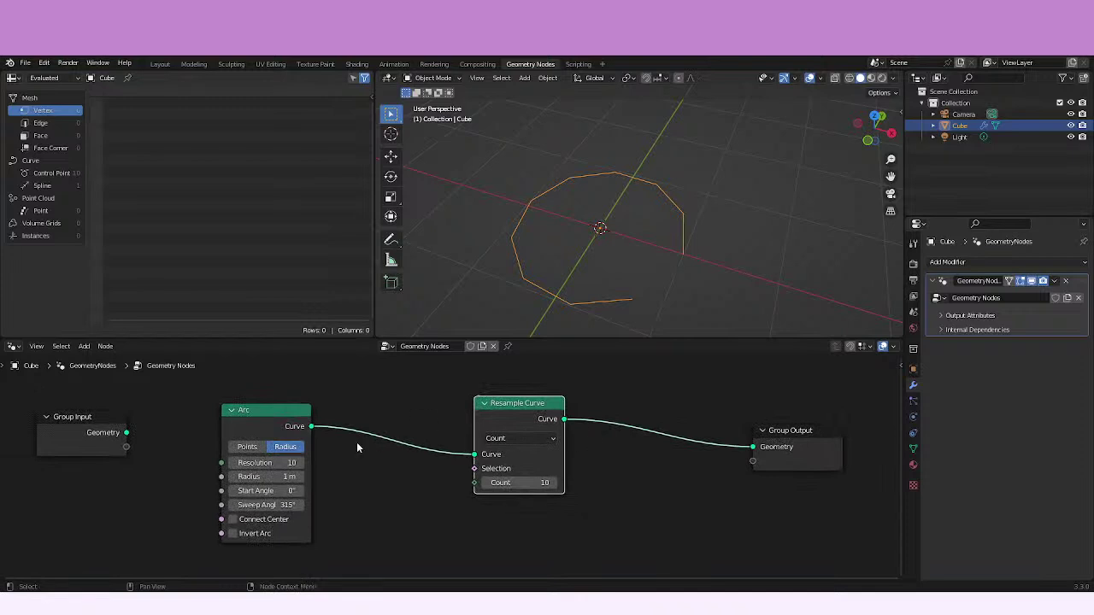
left_click(244, 462)
key("Escape")
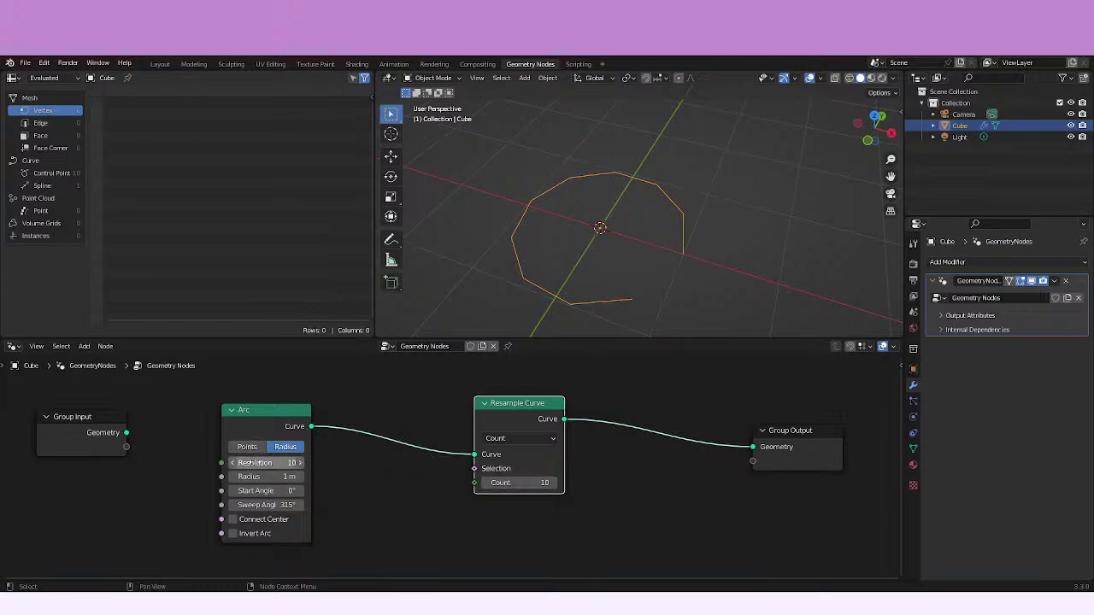
left_click(301, 463)
left_click(300, 463)
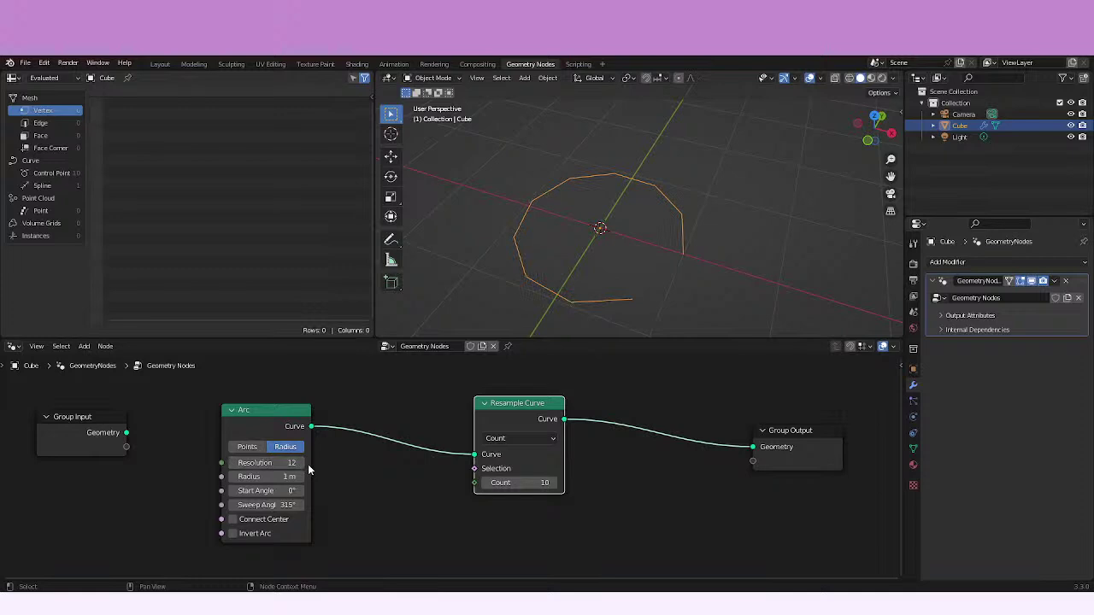
left_click(301, 464)
left_click(301, 463)
- Bypass the Resample Curve node by linking Arc directly to Group Output for comparison, and reconnect it between them
left_click_drag(311, 425, 756, 448)
left_click_drag(526, 402, 503, 489)
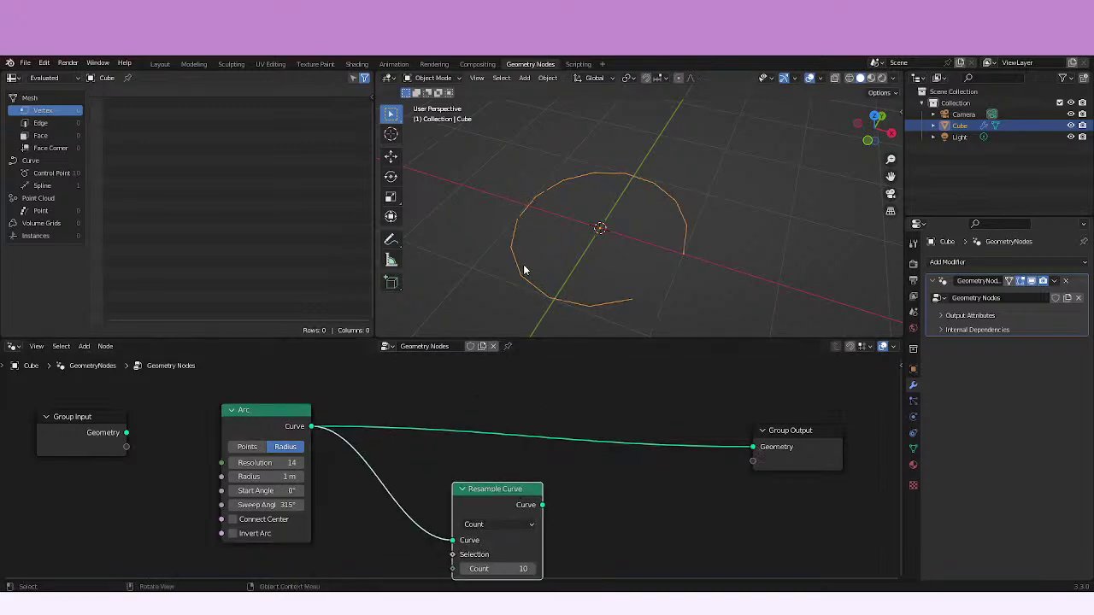
left_click(508, 475)
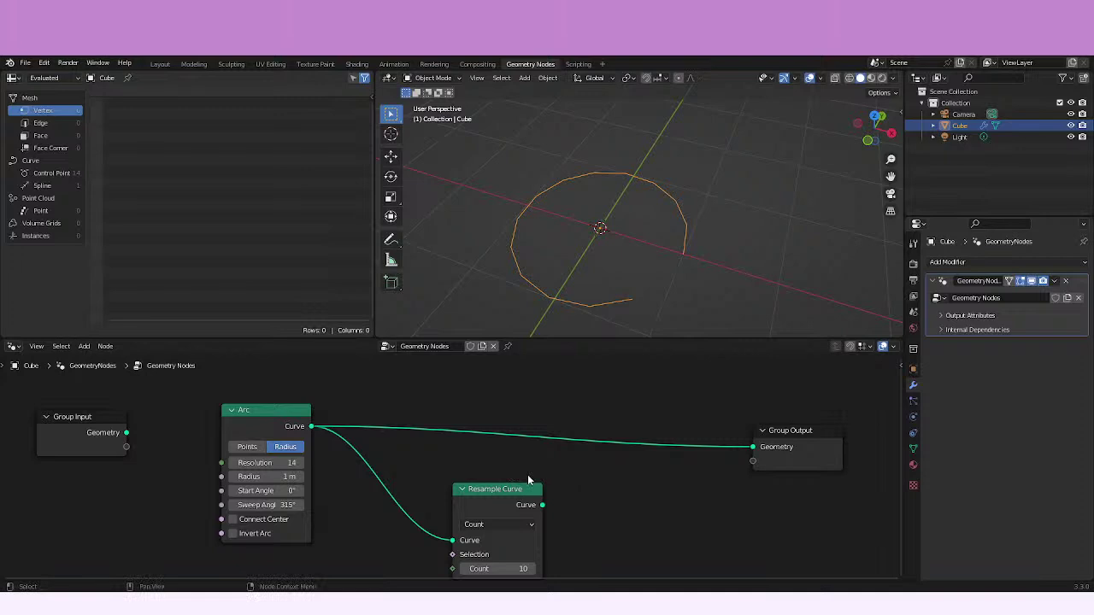
left_click(528, 485)
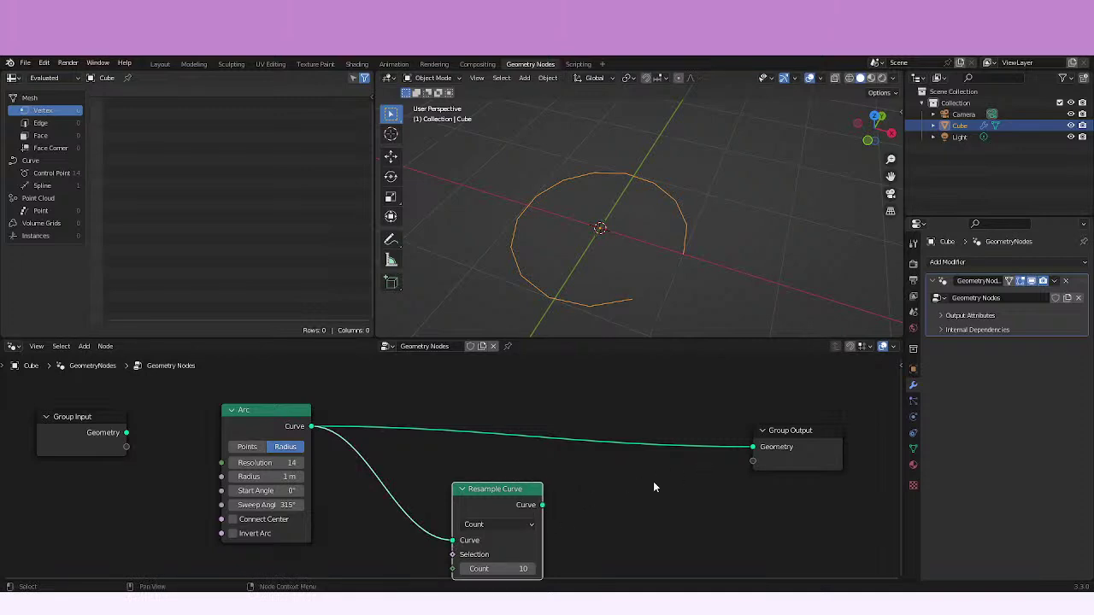
left_click_drag(542, 505, 752, 447)
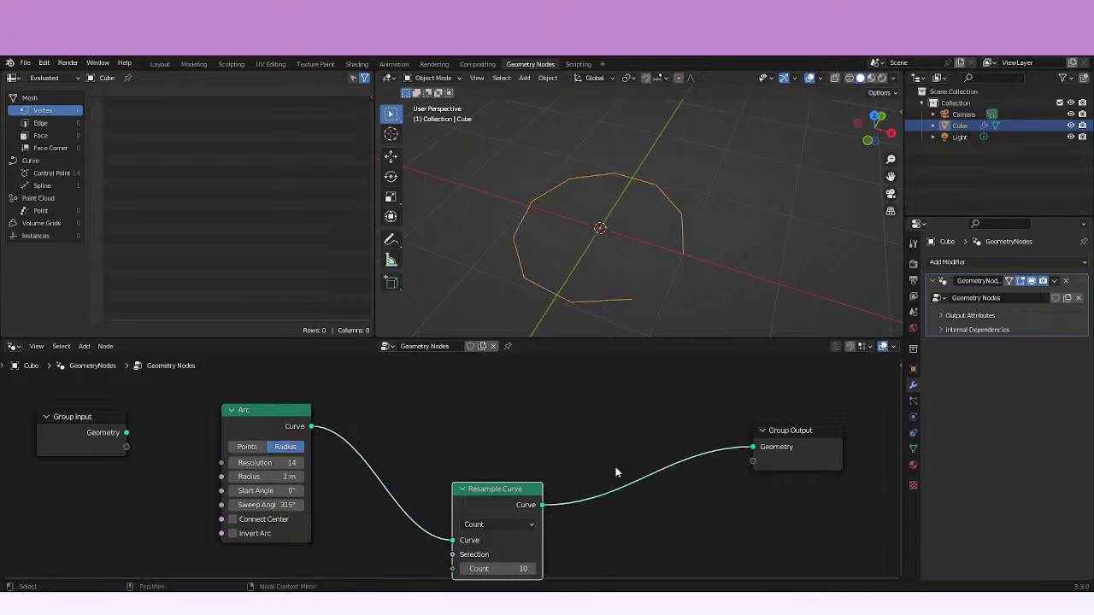
left_click_drag(520, 489, 571, 383)
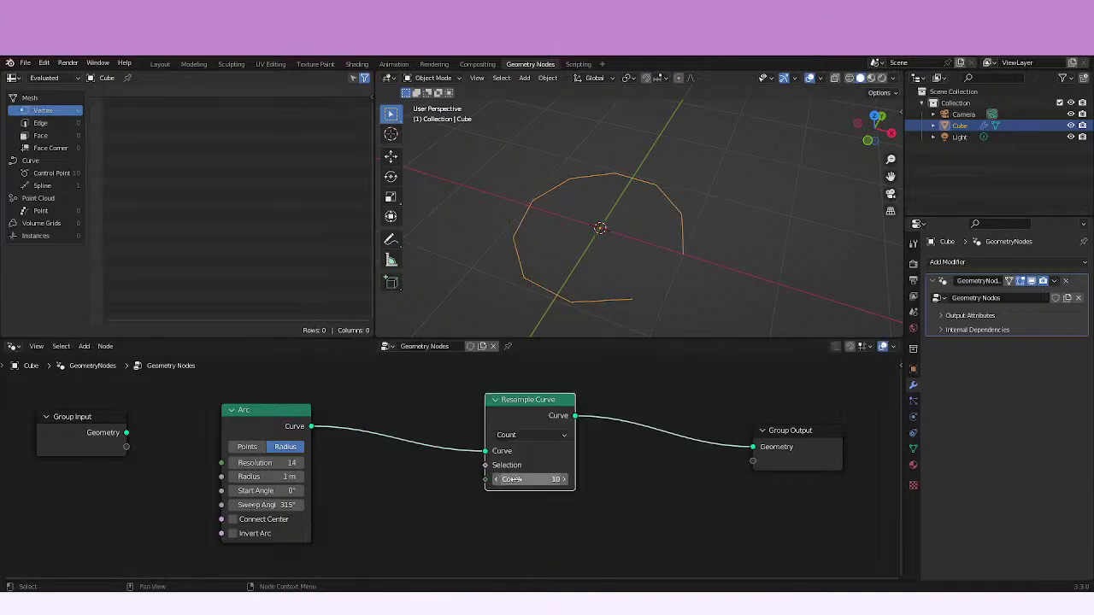
- Lower the Resample Curve node's count step by step to 1
left_click(496, 479)
left_click(495, 479)
left_click(495, 479)
left_click(495, 479)
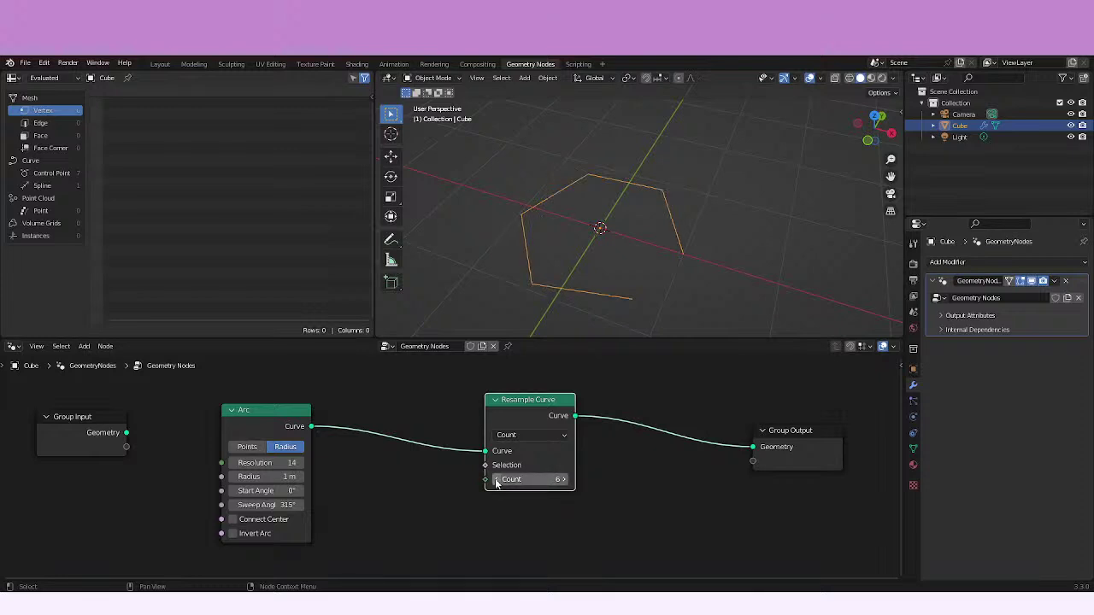
left_click(495, 479)
left_click(496, 479)
left_click(496, 480)
left_click(496, 480)
left_click(496, 480)
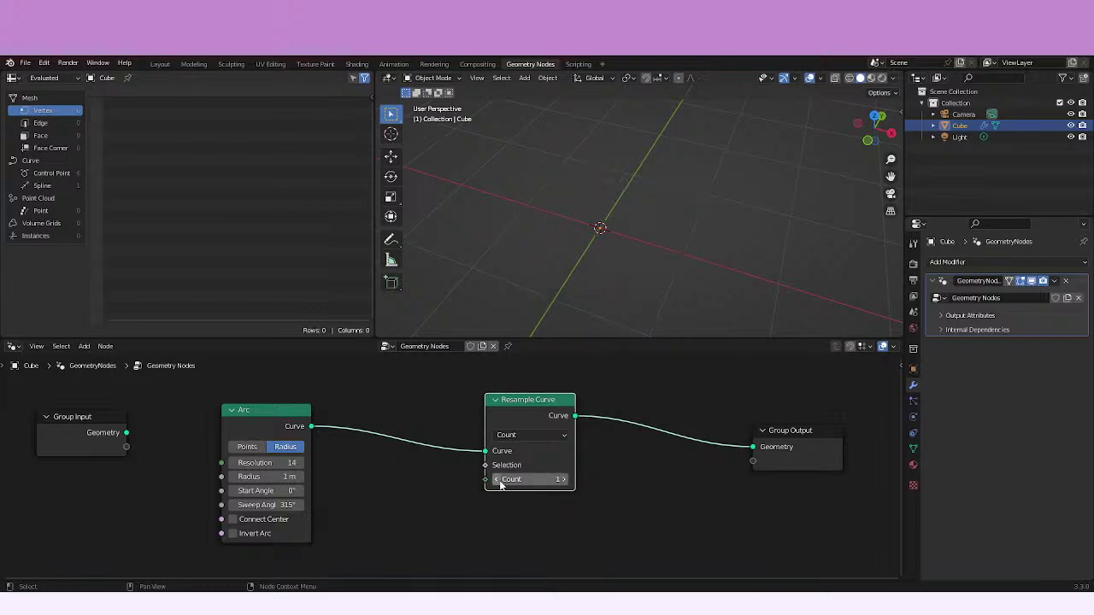
- Raise the Resample Curve node's count to 8 and inspect its available mode options, keeping Count
left_click(564, 480)
left_click(565, 479)
left_click(560, 435)
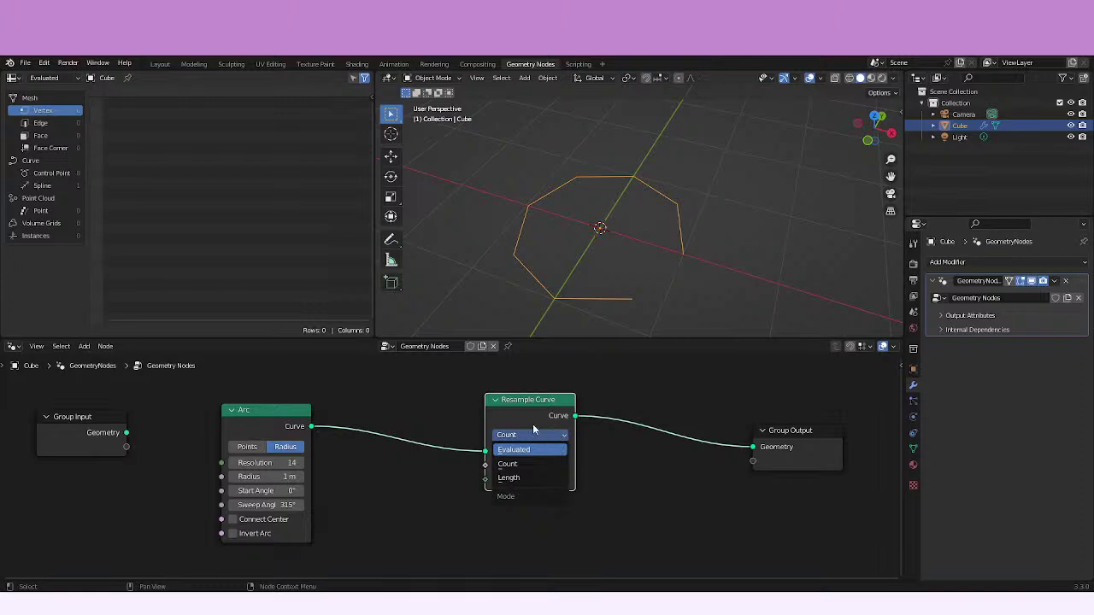
left_click(551, 435)
left_click(553, 435)
left_click(559, 436)
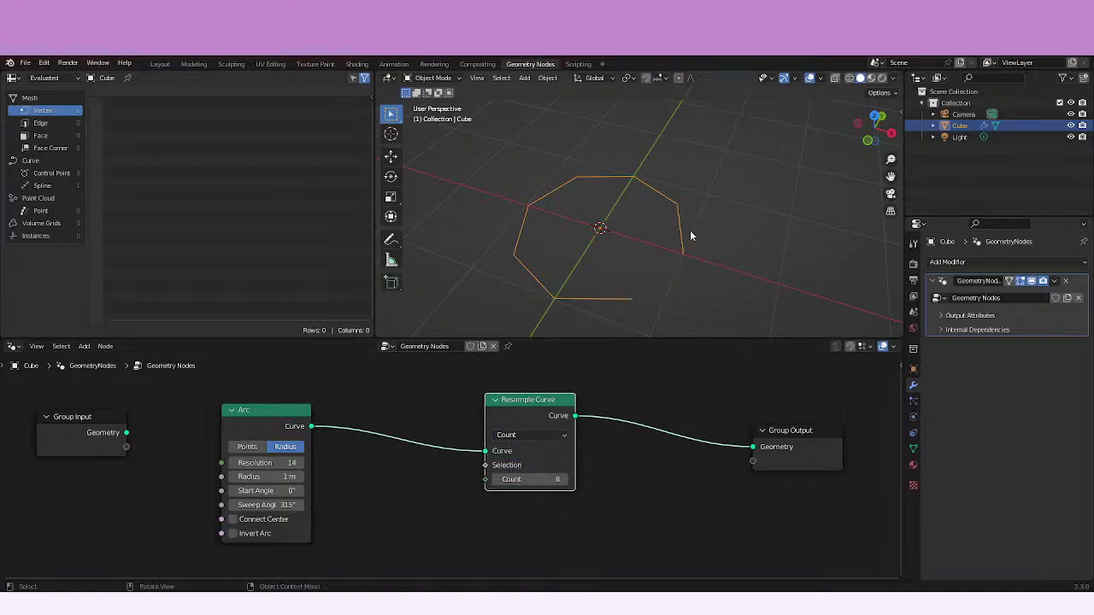
- Raise the Resample Curve node's count to 14, and bring it back down to 9
left_click(562, 479)
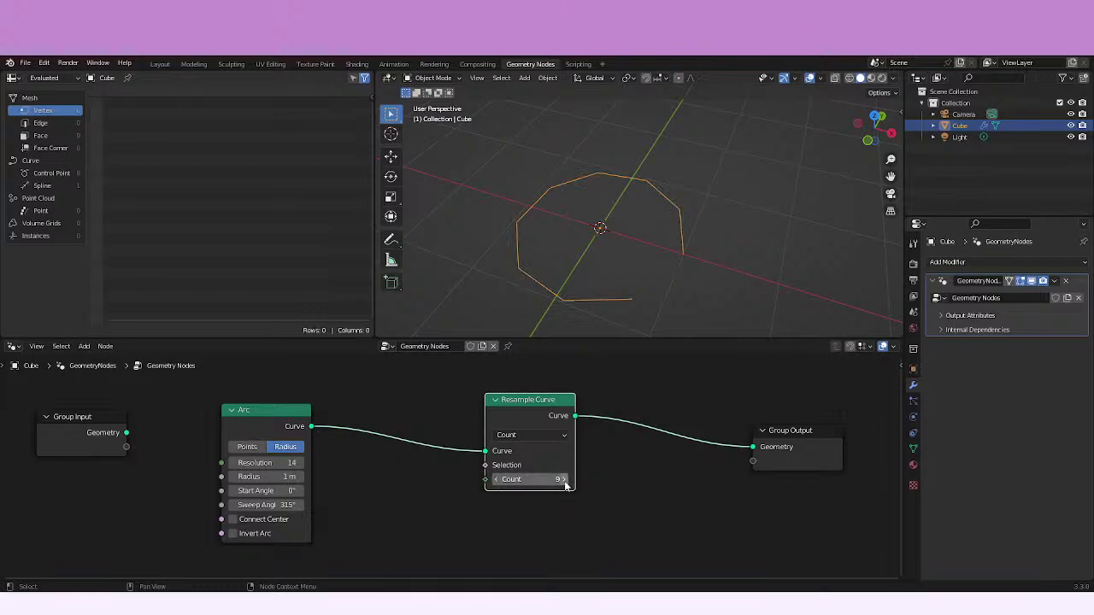
left_click(562, 479)
left_click(563, 480)
left_click(562, 480)
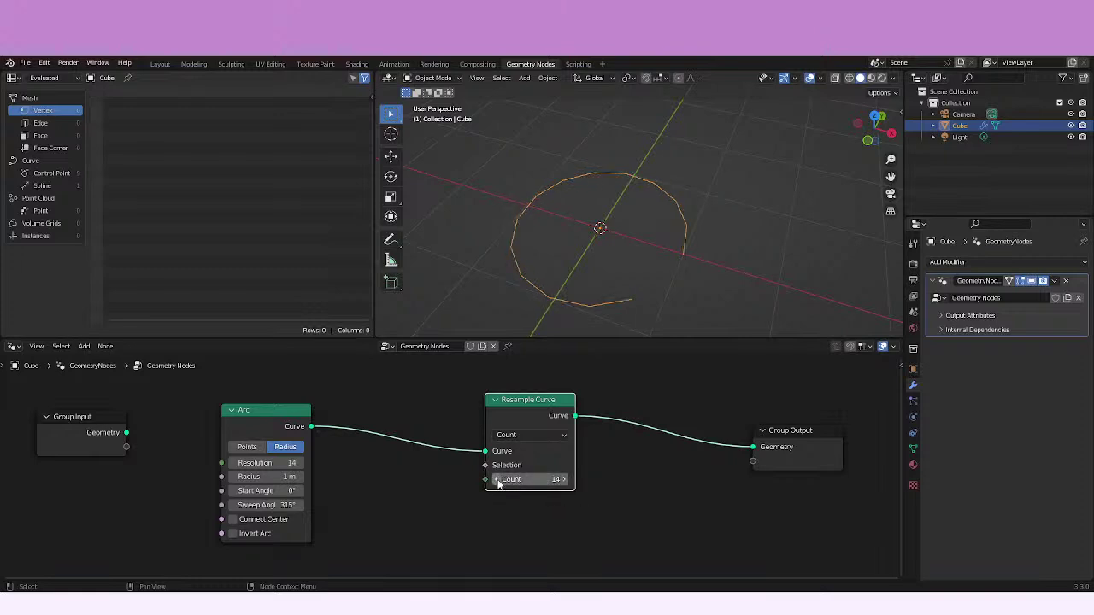
left_click(495, 479)
- Switch the Resample Curve node to Length mode and set the length to 1.4 m
left_click(525, 435)
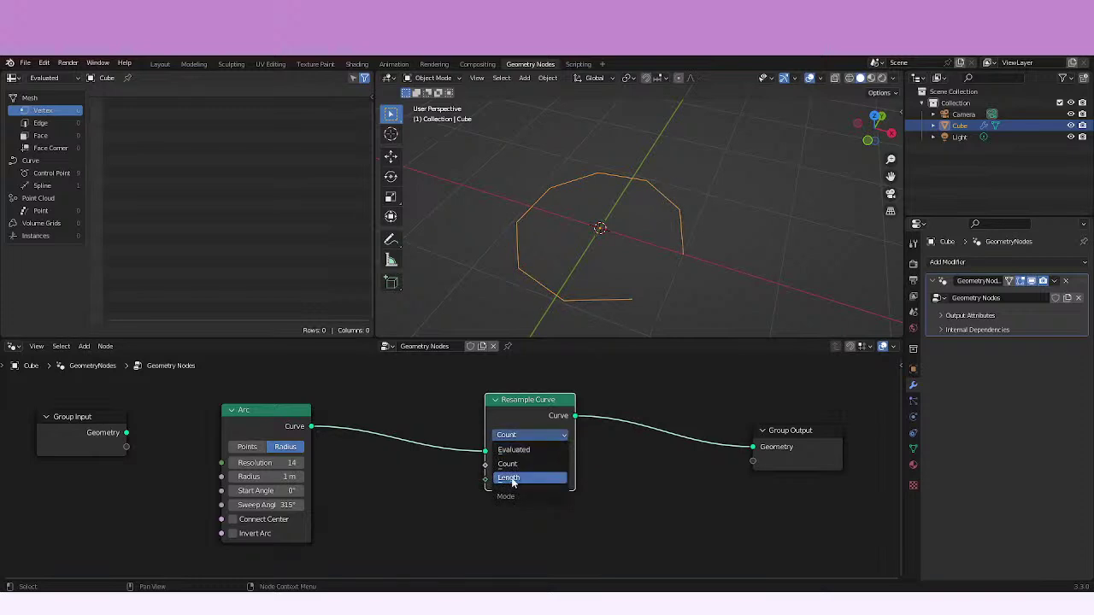
left_click(513, 479)
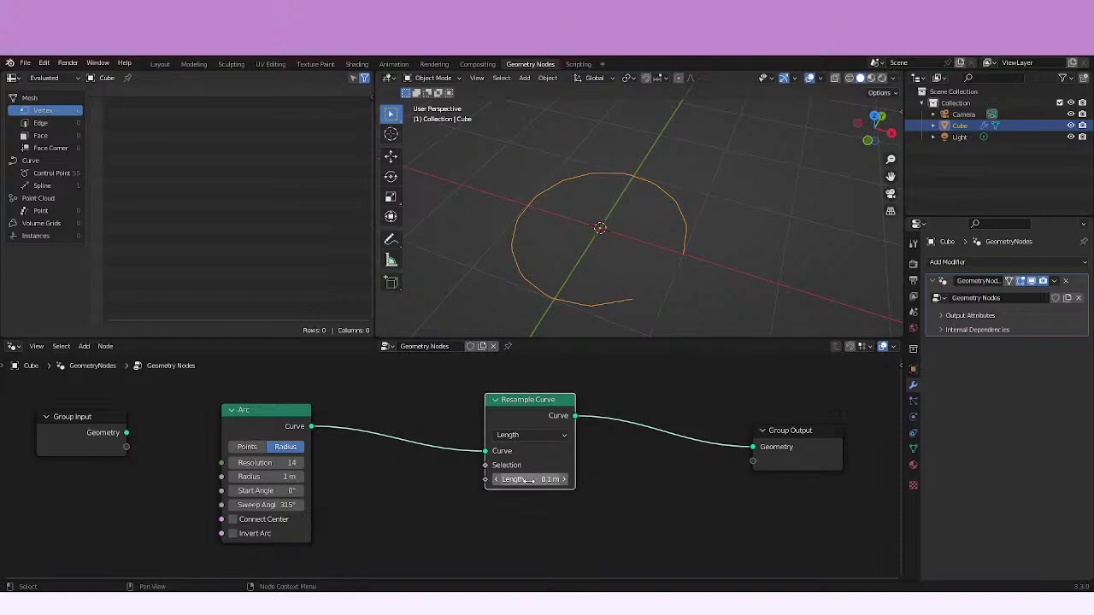
left_click_drag(529, 482, 553, 484)
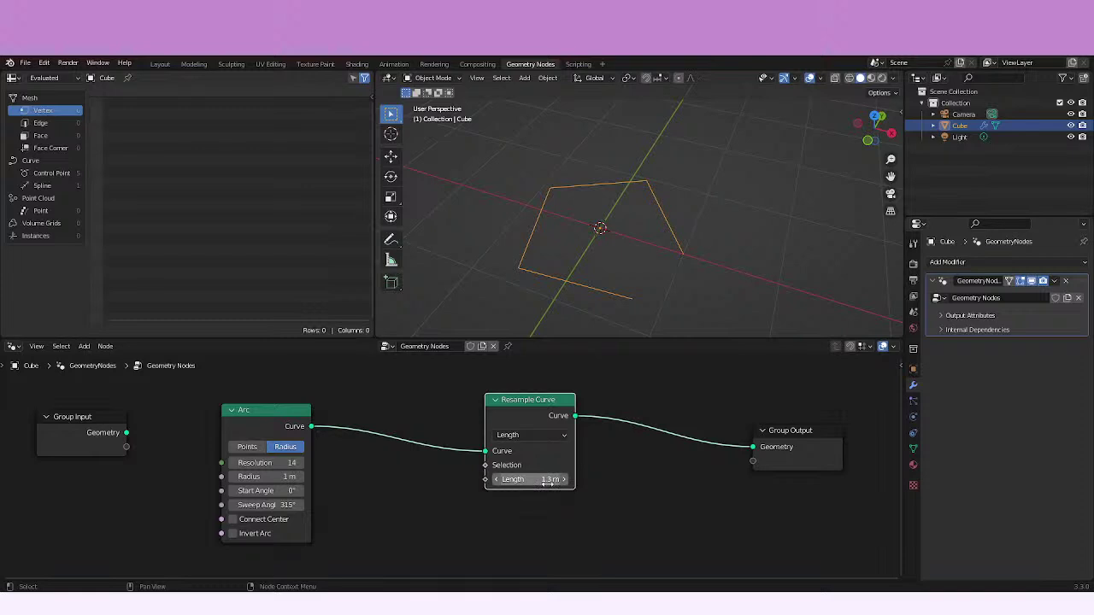
left_click_drag(548, 481, 566, 482)
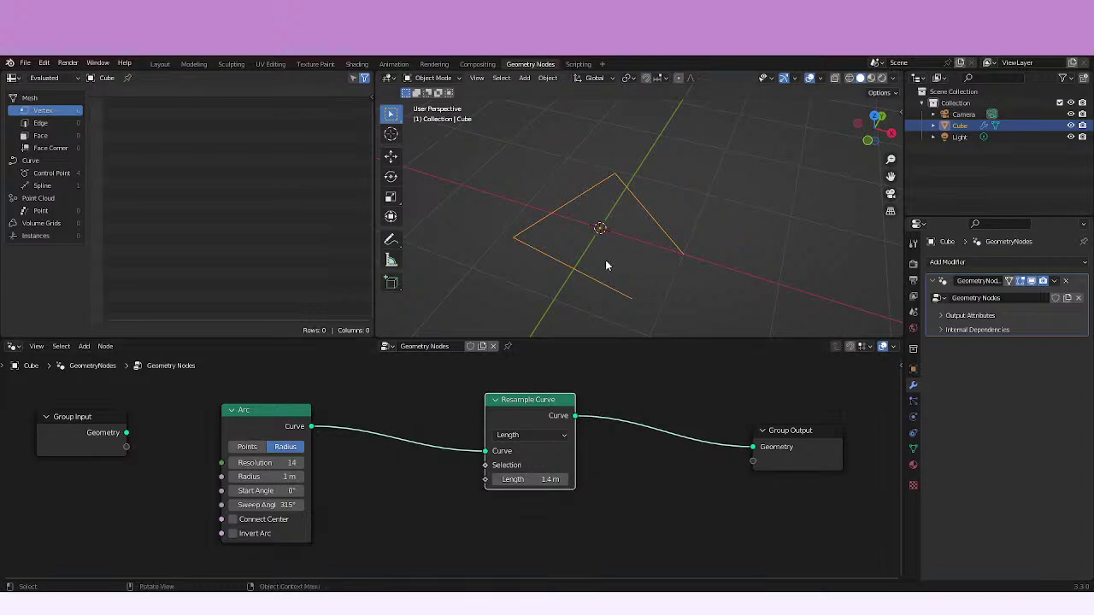
- Raise the Arc node's resolution to 76 and set its radius to 0.8 m
middle_click_drag(618, 270, 655, 228)
scroll(633, 247, "down", 4)
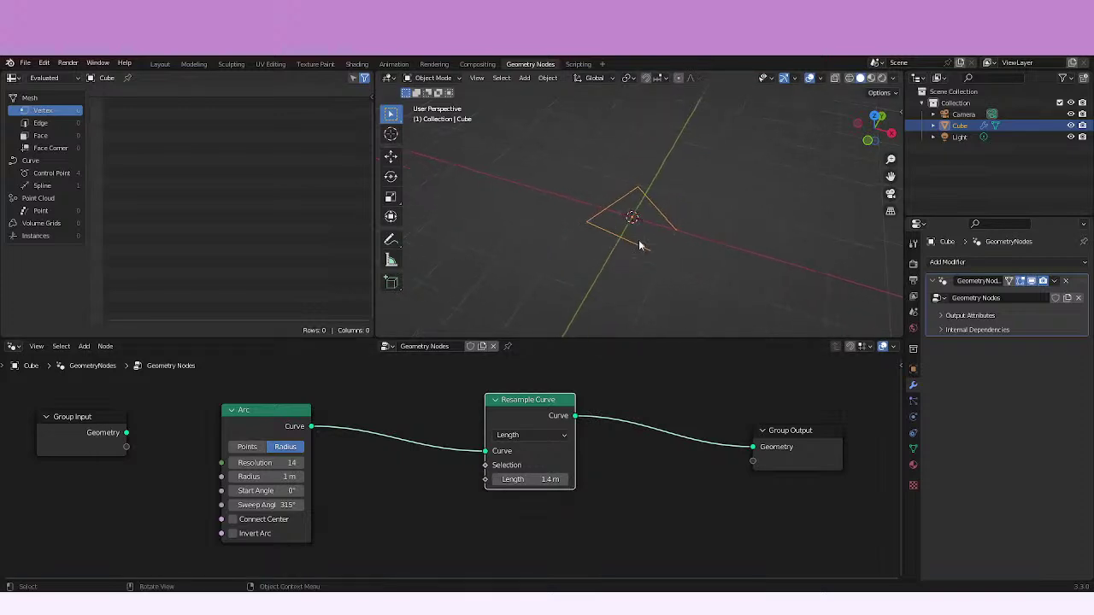
middle_click_drag(609, 268, 638, 261)
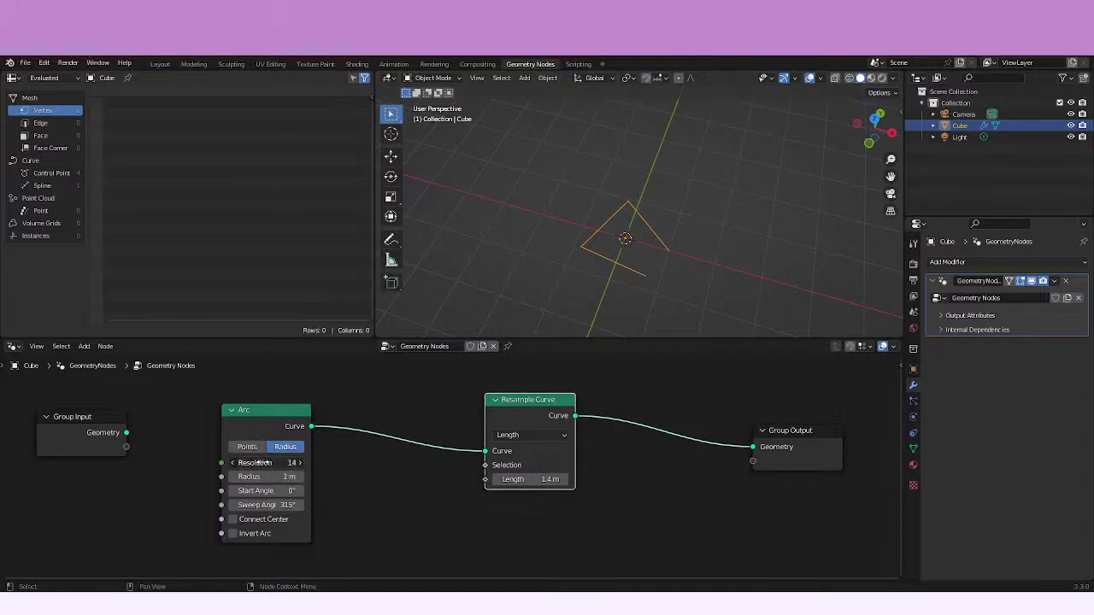
left_click_drag(256, 462, 278, 476)
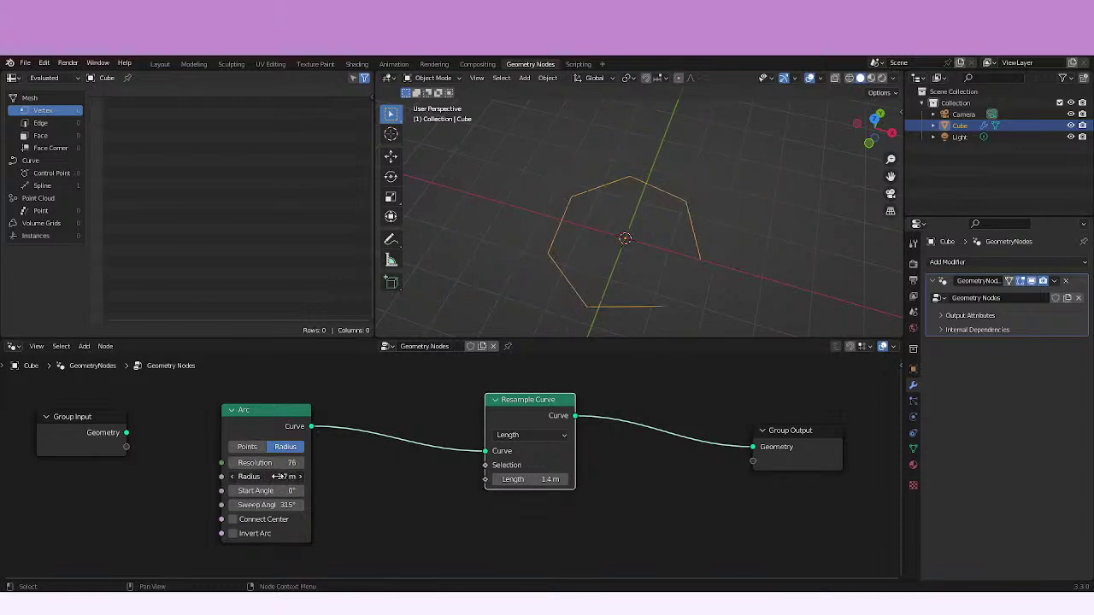
middle_click_drag(599, 267, 610, 303)
mouse_move(249, 476)
left_mouse_down()
mouse_move(232, 477)
mouse_move(262, 476)
mouse_move(246, 476)
left_mouse_up()
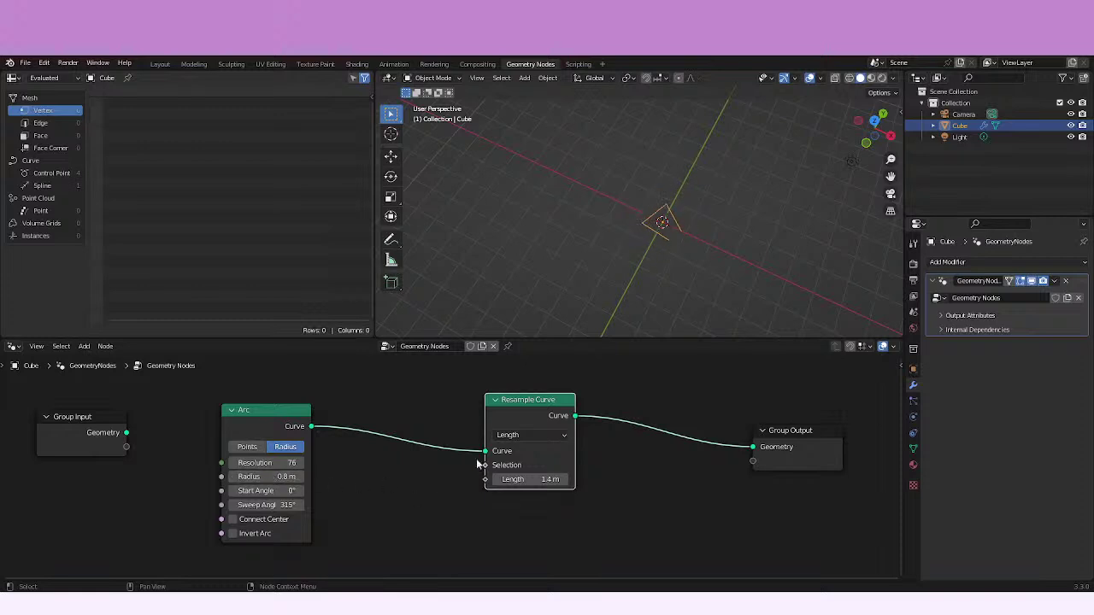
- Switch the Resample Curve node to Count mode and set the Arc's radius to 2 m
scroll(530, 435, "up", 1, "ctrl")
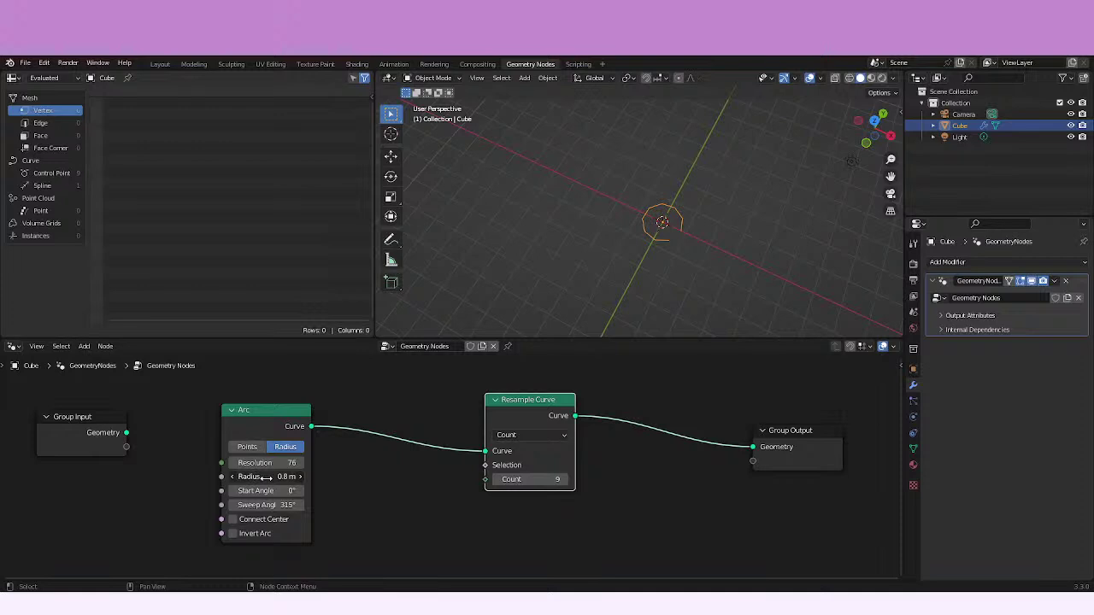
left_click(267, 477)
key("Return")
mouse_move(256, 477)
left_mouse_down()
mouse_move(277, 477)
mouse_move(266, 477)
left_mouse_up()
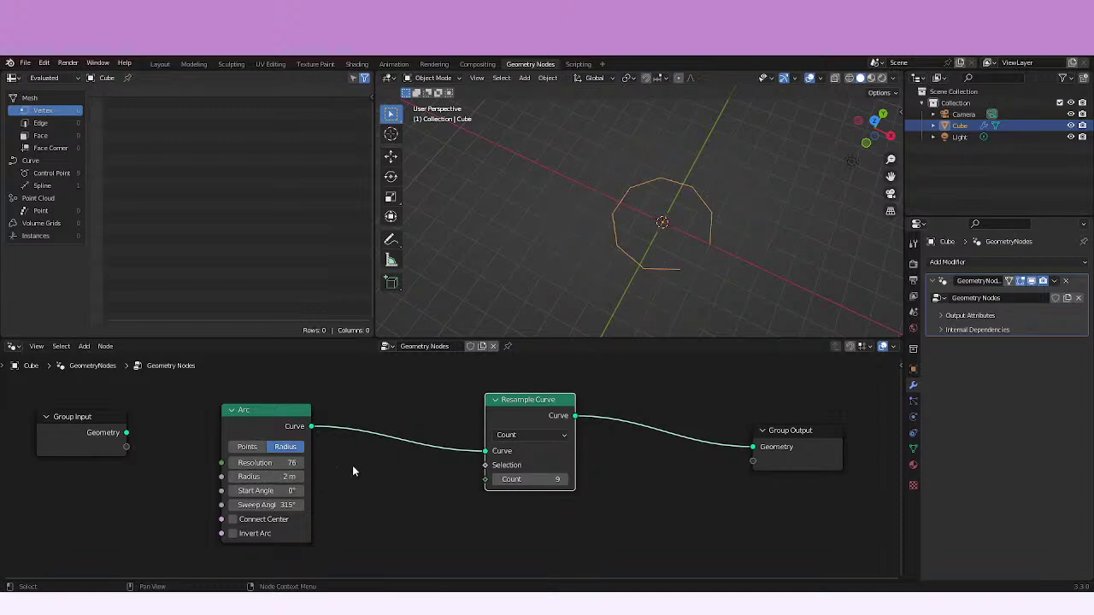
- Return the Resample Curve node to Length mode and set its length to 1.3 m
left_click(531, 435)
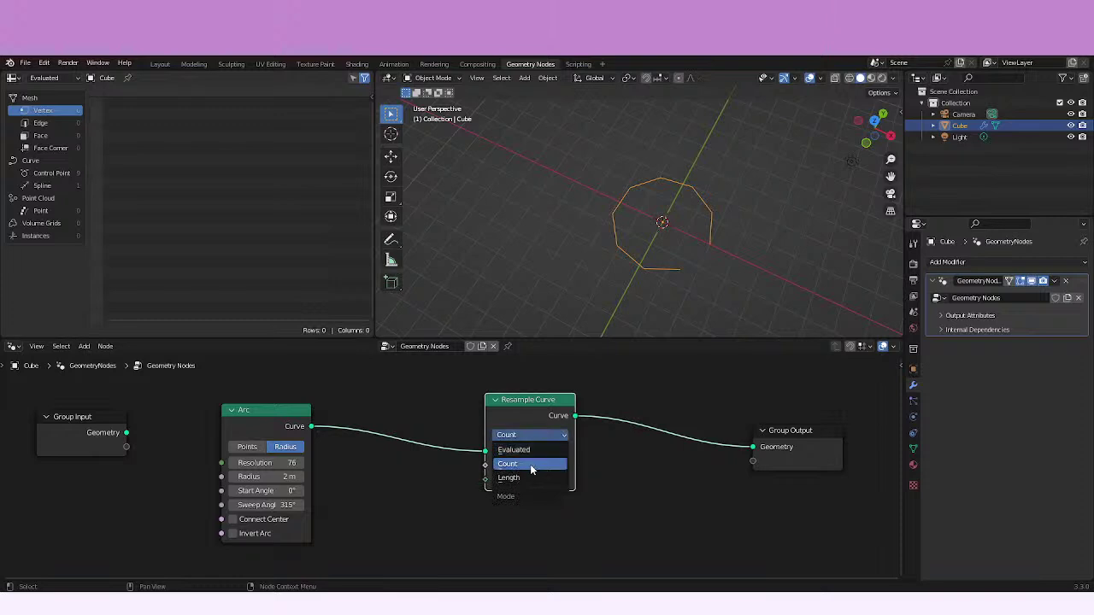
left_click(519, 479)
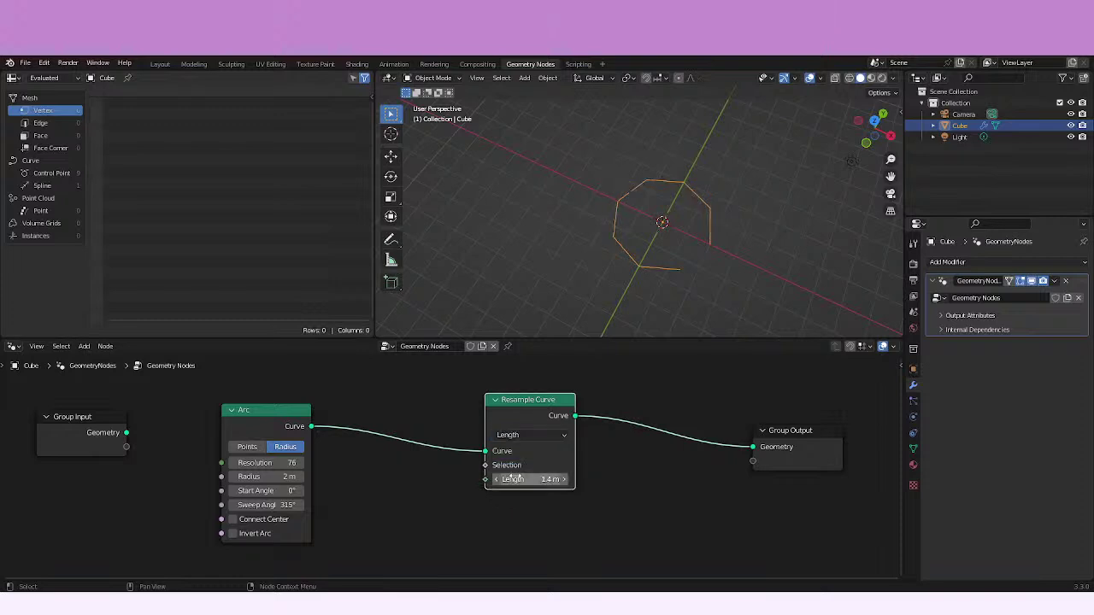
mouse_move(512, 481)
left_mouse_down()
mouse_move(538, 480)
mouse_move(523, 480)
left_mouse_up()
middle_click_drag(599, 248, 625, 245, "shift")
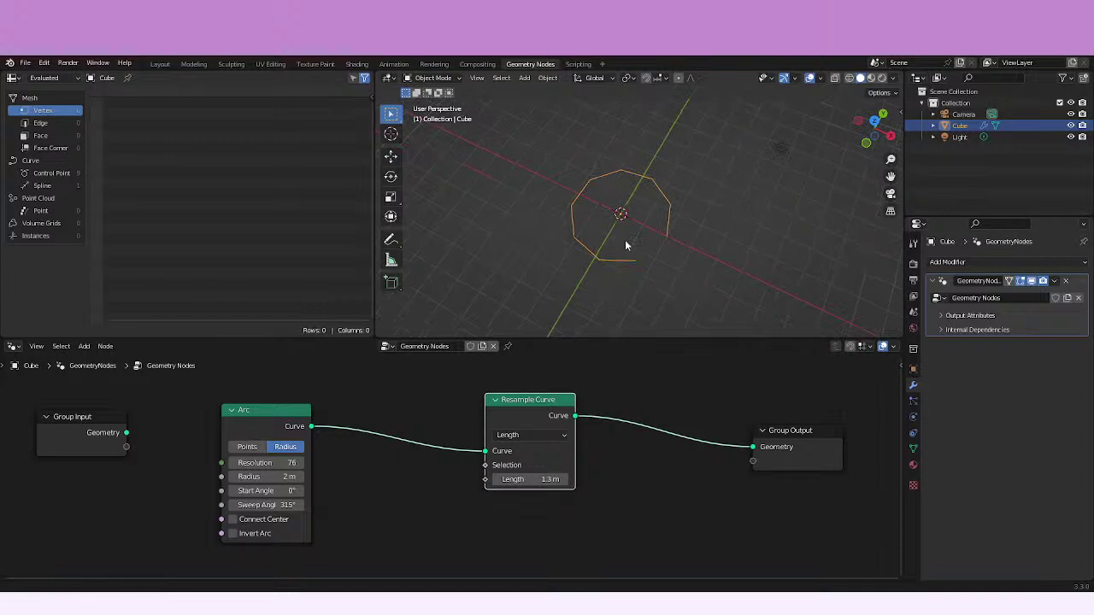
scroll(624, 245, "up", 2)
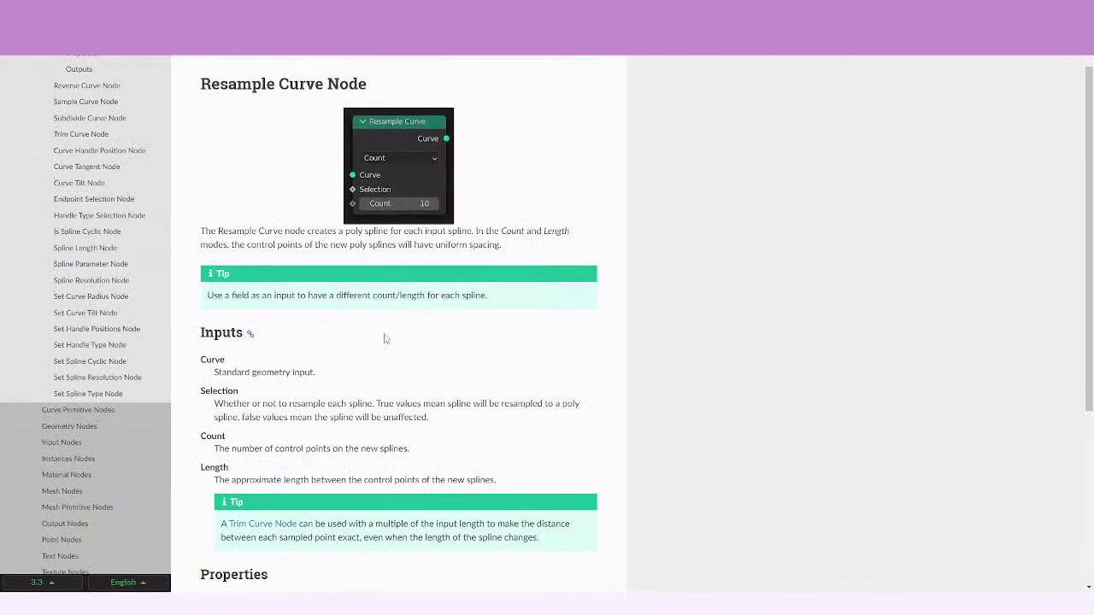
- Examine the description, inputs and mode properties on the Resample Curve Node page of the Blender manual
scroll(250, 333, "down", 1)
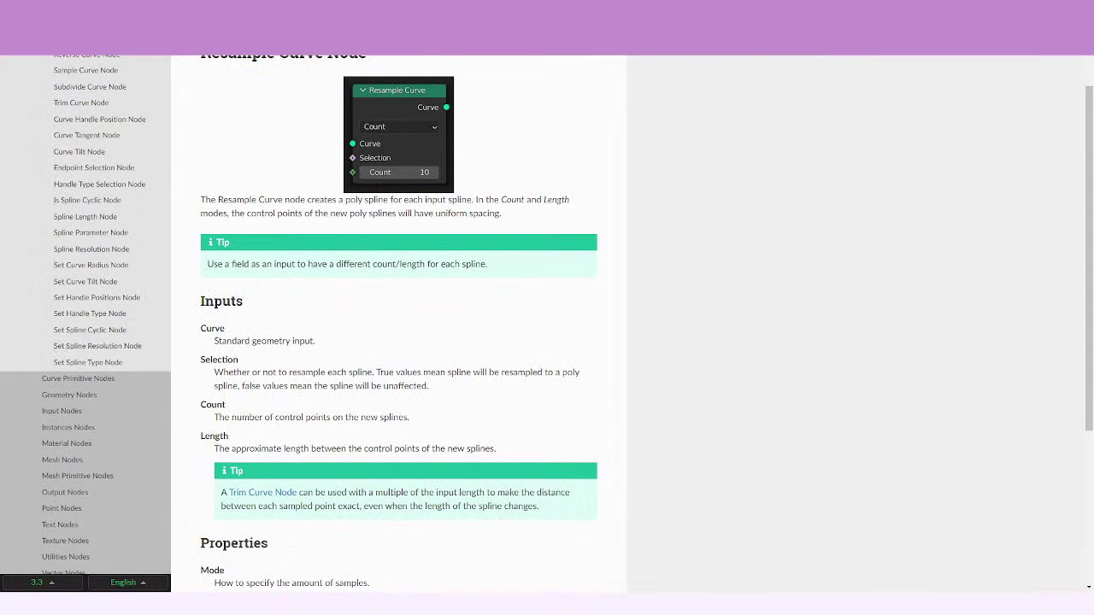
scroll(404, 366, "up", 2)
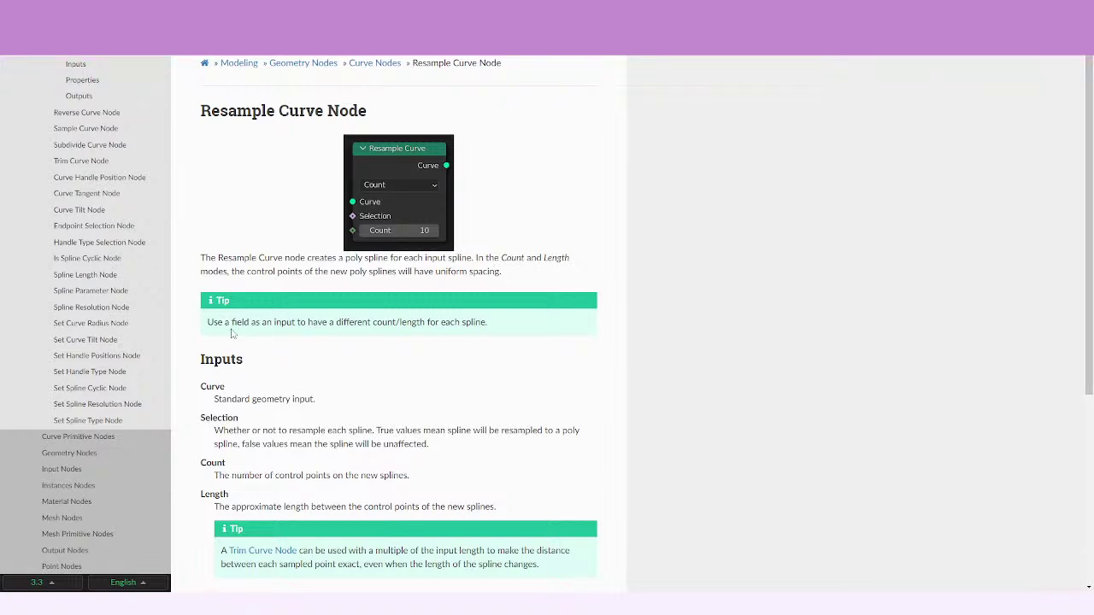
scroll(396, 335, "down", 4)
scroll(371, 378, "up", 3)
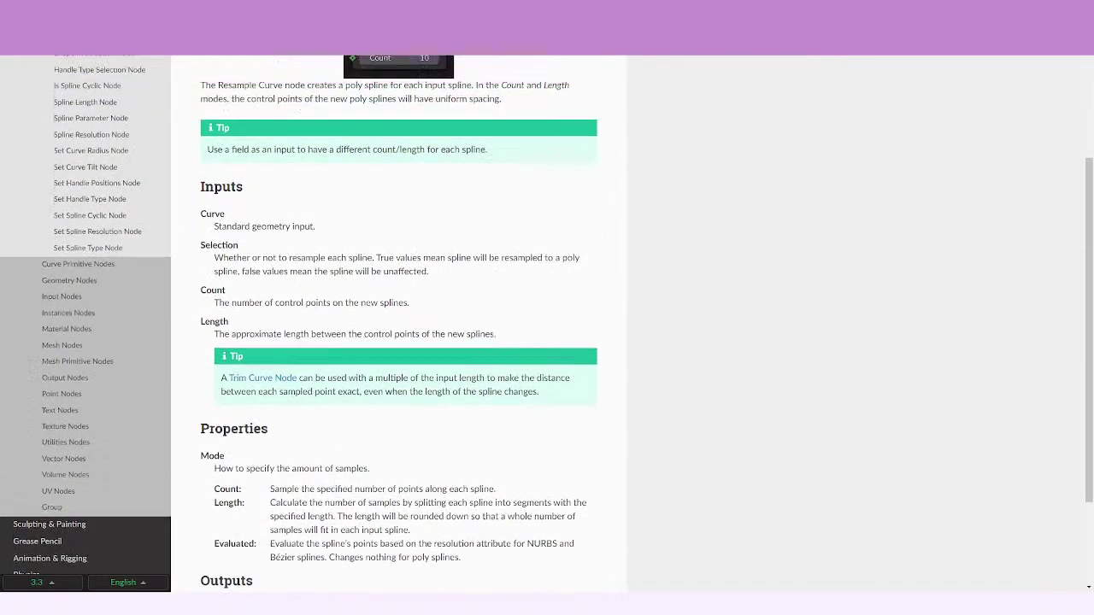
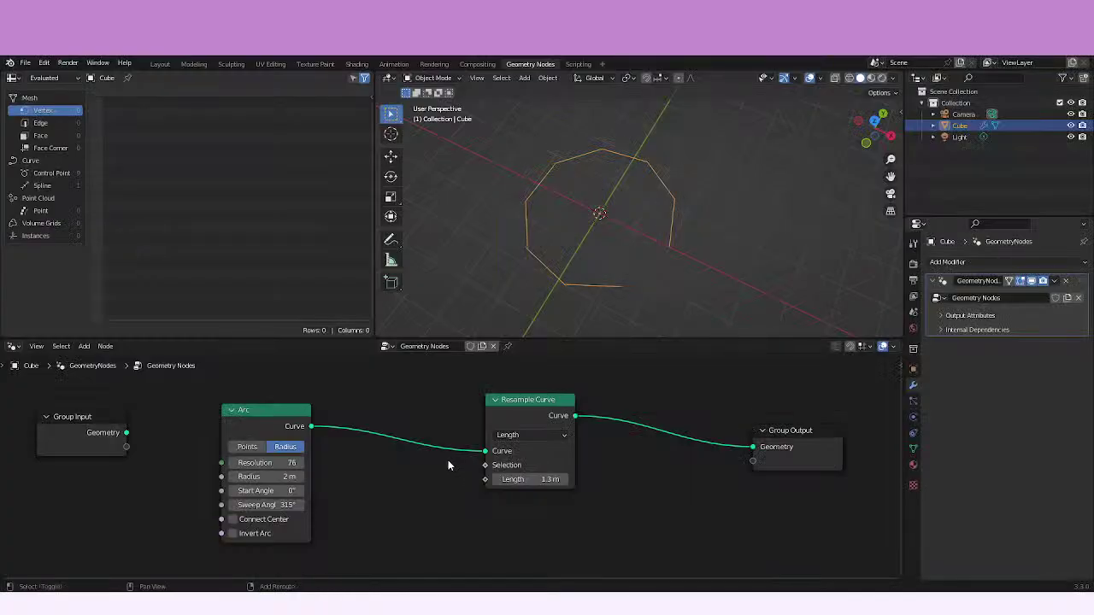
- Add a Boolean input node in Blender's node editor and link it to the Resample Curve node's Selection input
middle_click_drag(448, 460, 352, 475)
scroll(352, 475, "up", 2)
middle_click_drag(290, 504, 426, 469)
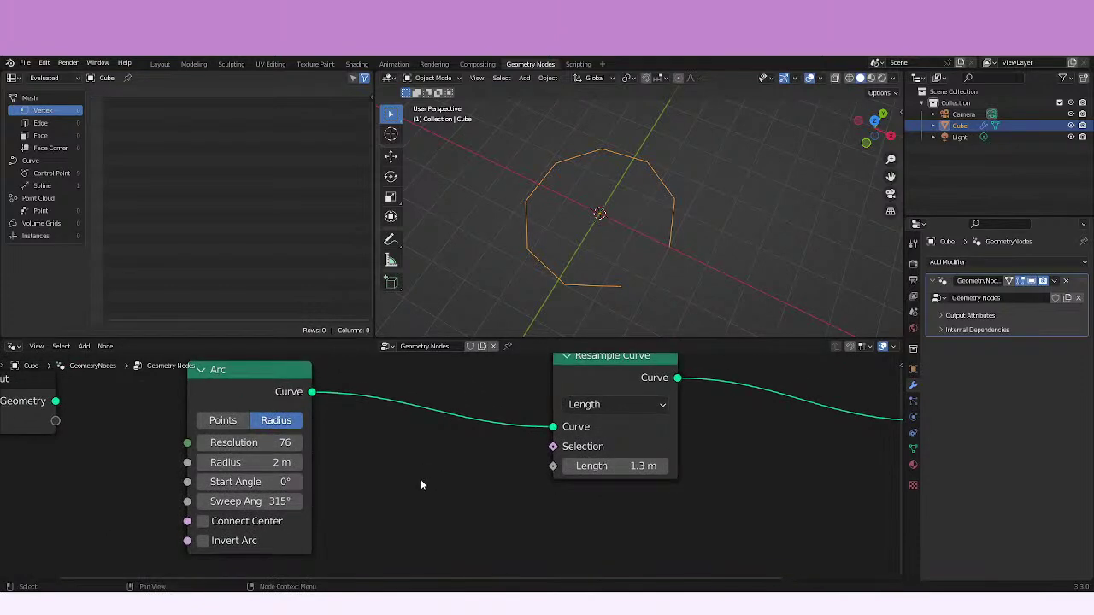
key("shift+a")
mouse_move(385, 418)
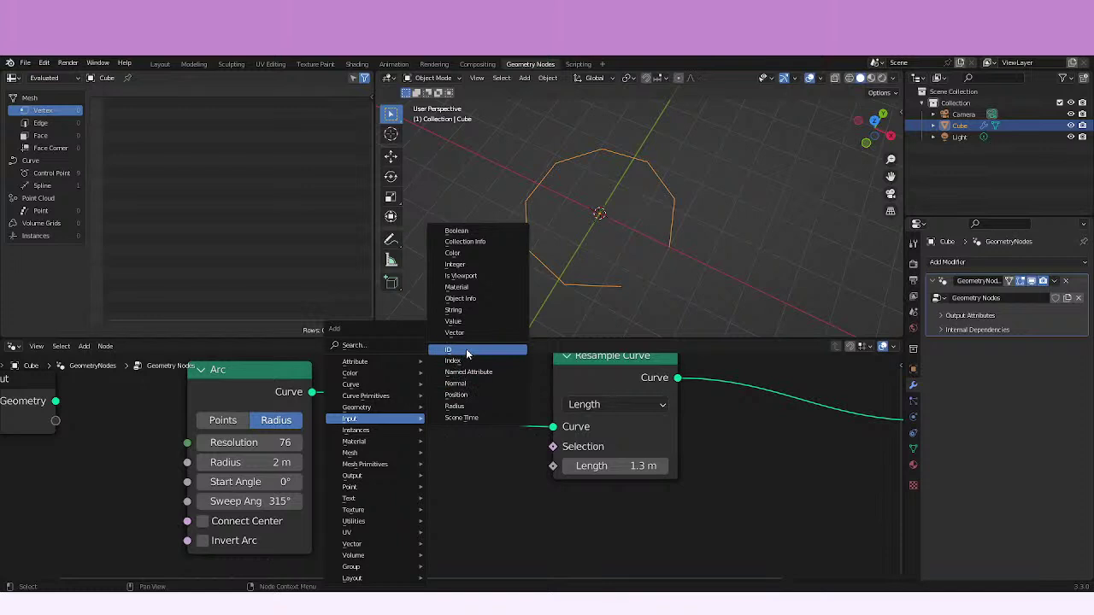
left_click(475, 232)
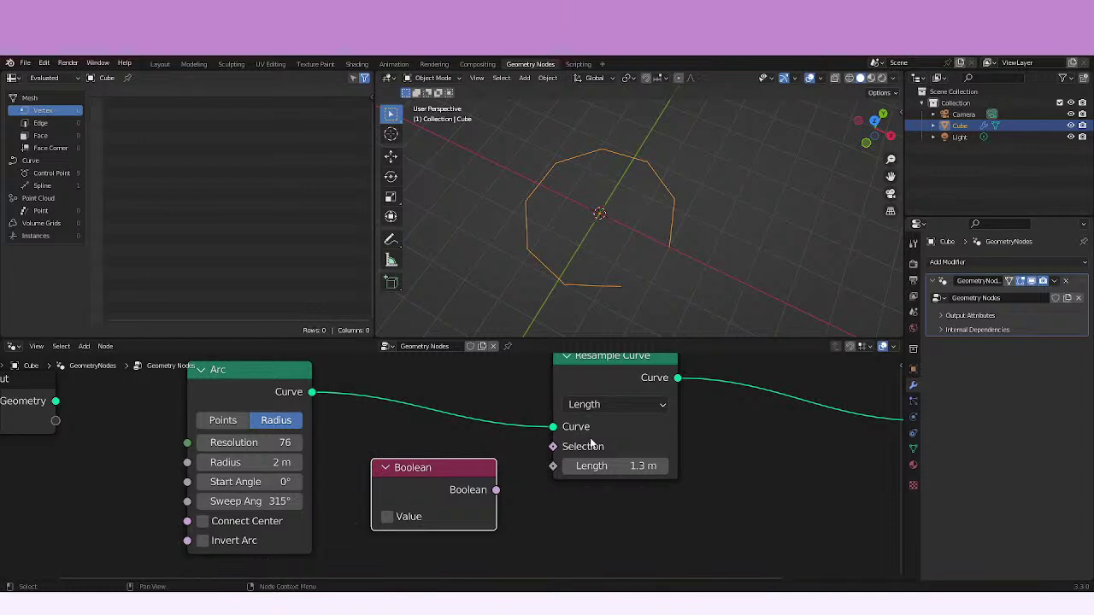
middle_click_drag(590, 443, 649, 420)
left_click_drag(520, 486, 611, 427)
- Toggle the Boolean node's value on and off to compare the curve, leaving it enabled
left_click(411, 513)
left_click(411, 513)
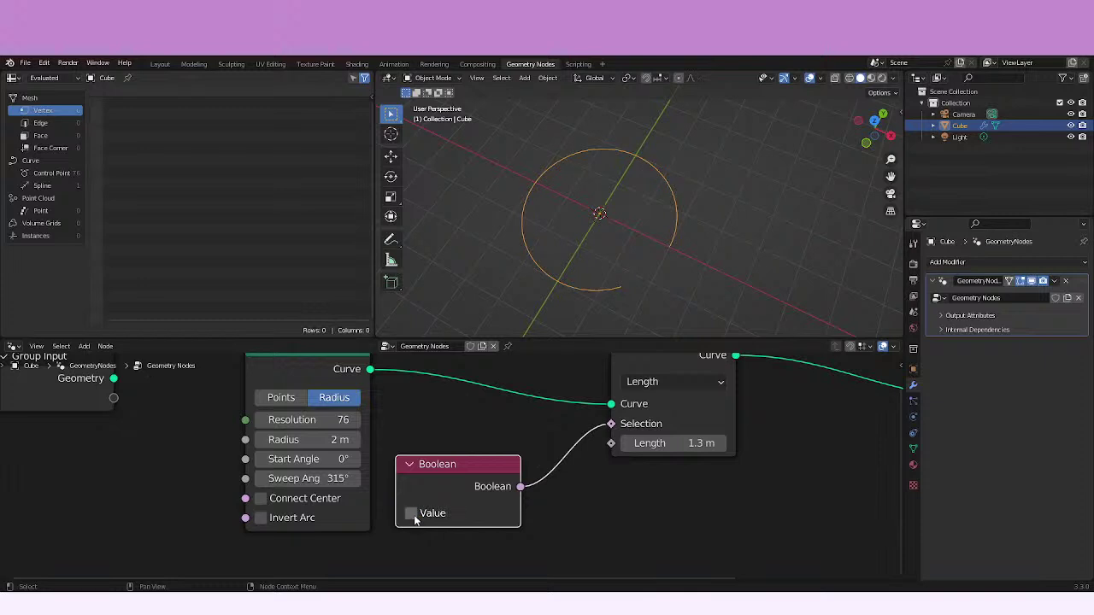
left_click(411, 514)
- Disconnect the Boolean node from the Resample Curve node's Selection input, and undo the disconnection
middle_click_drag(481, 504, 443, 505)
left_click_drag(572, 438, 501, 479)
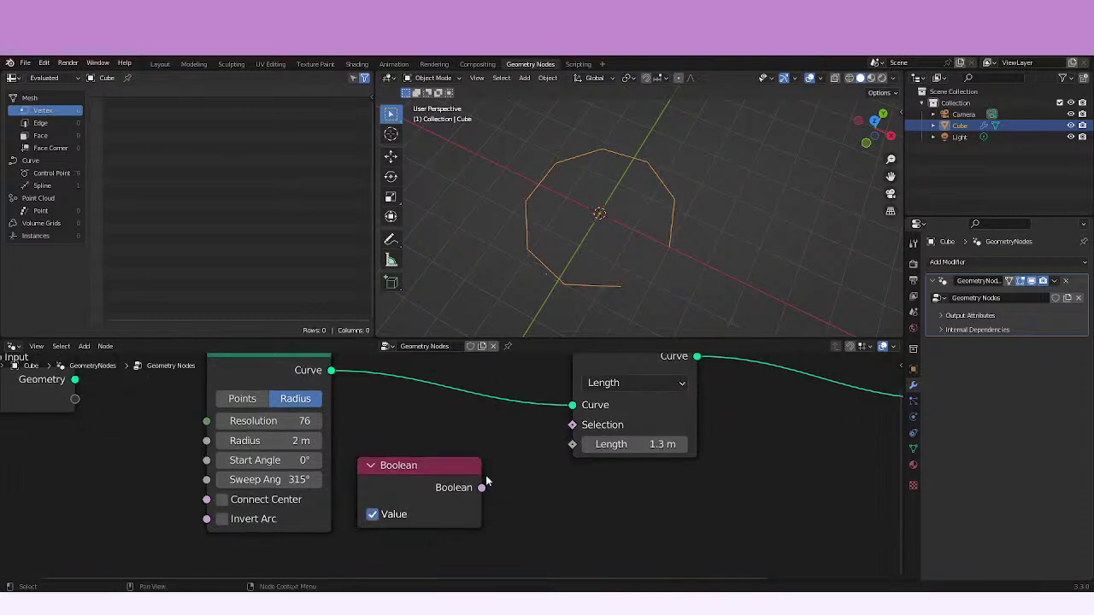
key("ctrl+z")
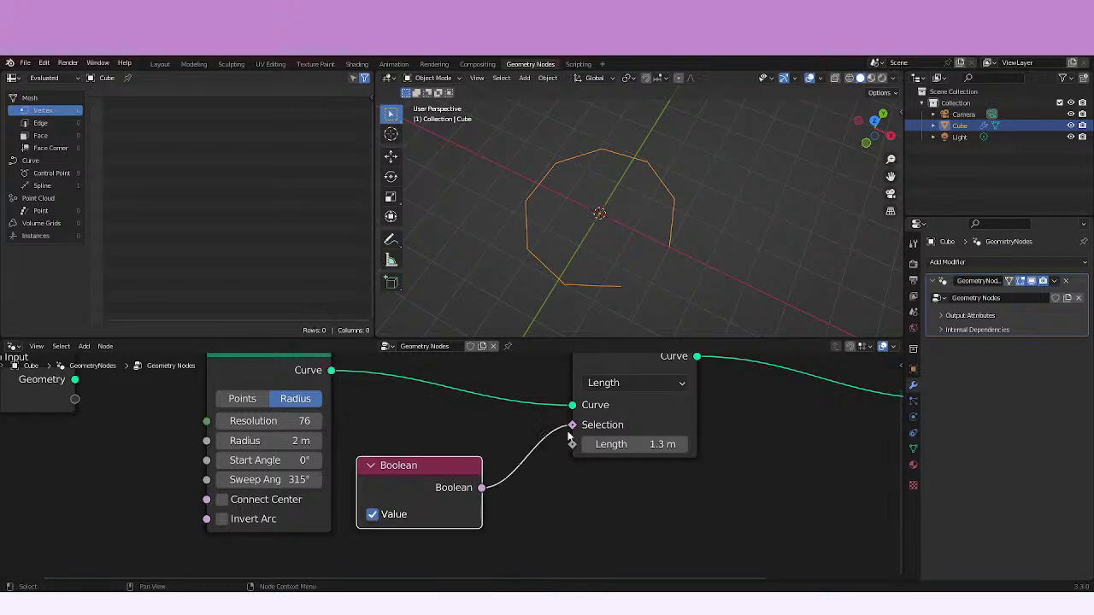
- Disable the Boolean value and link the Arc's Curve output directly to the Group Output's Geometry input
left_click(372, 516)
middle_click_drag(619, 487, 423, 505)
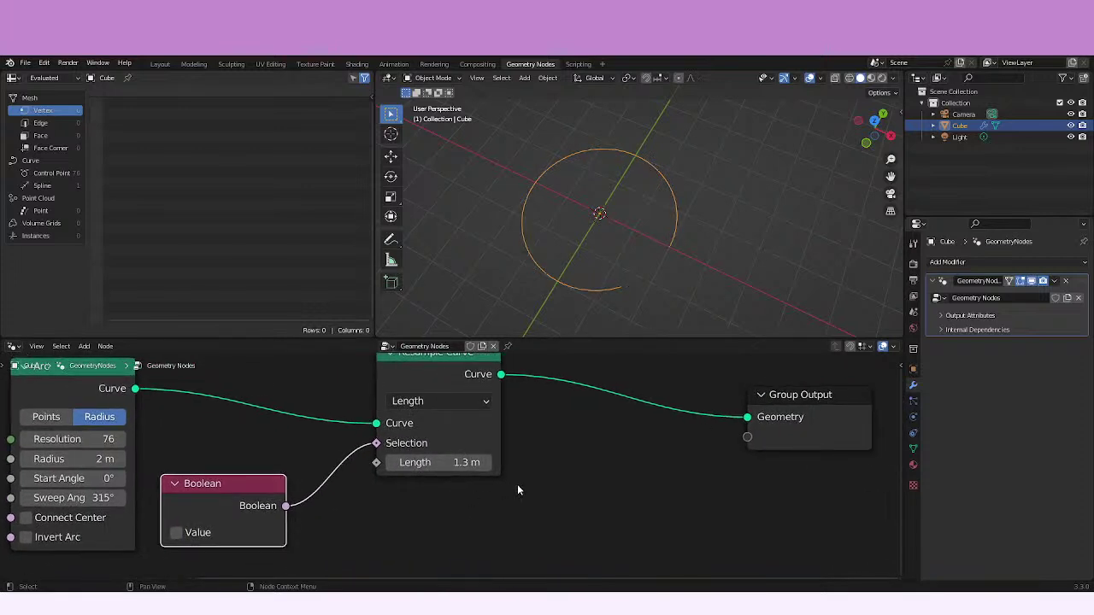
mouse_move(610, 470)
middle_mouse_down("ctrl")
mouse_move(640, 459)
mouse_move(600, 484)
middle_mouse_up("ctrl")
left_click_drag(228, 408, 695, 428)
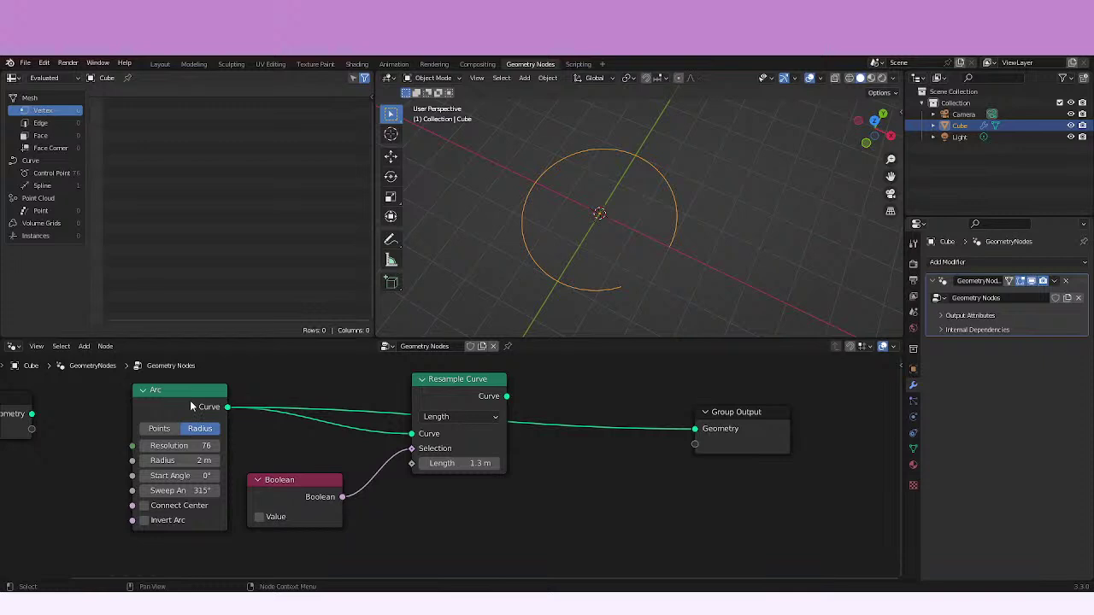
- Relink the Resample Curve output to the Group Output's Geometry input and enable the Boolean value
left_click_drag(508, 397, 705, 428)
left_click(259, 516)
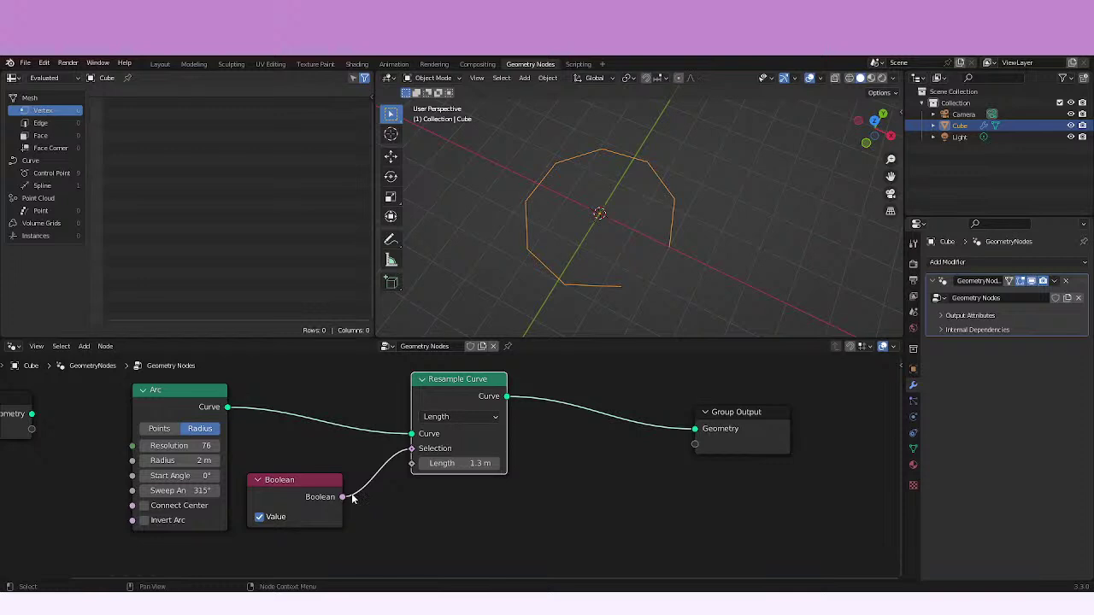
- Move the Arc node higher in the node layout and place the Boolean node closer to the Resample Curve node's Selection input
middle_click_drag(396, 481, 460, 484)
left_click_drag(264, 412, 289, 356)
middle_click_drag(373, 438, 500, 447)
left_click_drag(513, 511, 423, 504)
middle_click_drag(479, 467, 325, 454)
left_click_drag(228, 511, 359, 473)
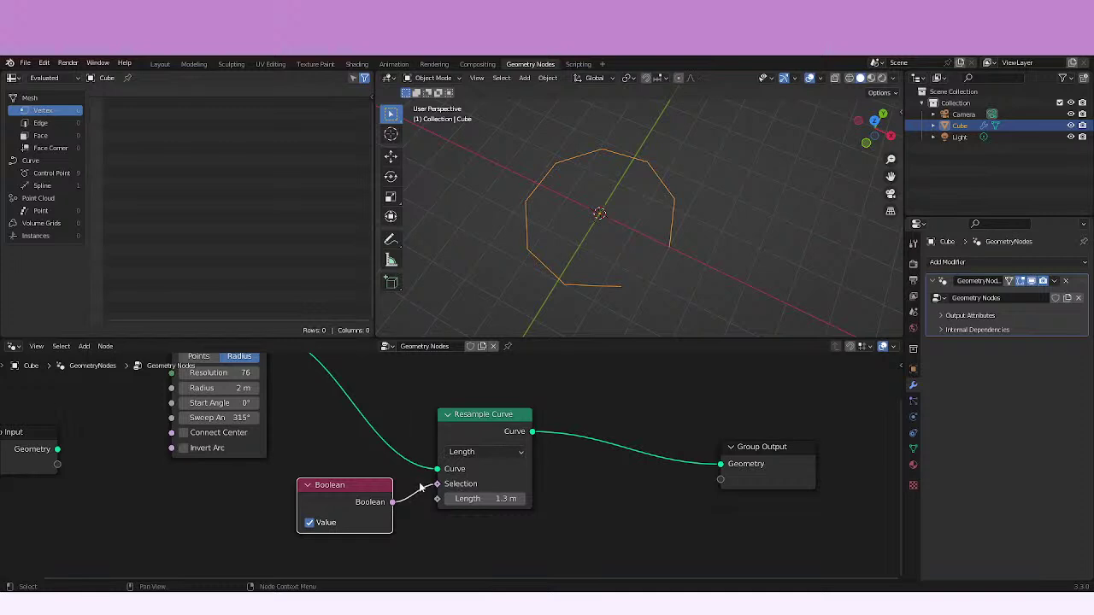
- Set the Resample Curve node's mode to Count with the Boolean selection linked
left_click(485, 451)
left_click(485, 417)
left_click(485, 452)
left_click(485, 470)
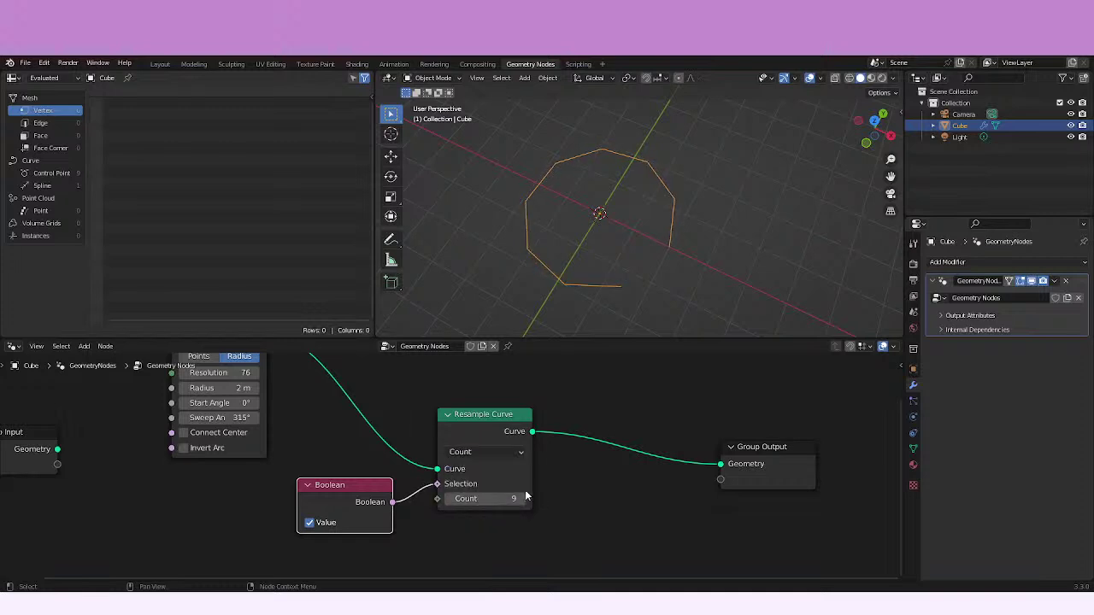
middle_click_drag(550, 496, 499, 472)
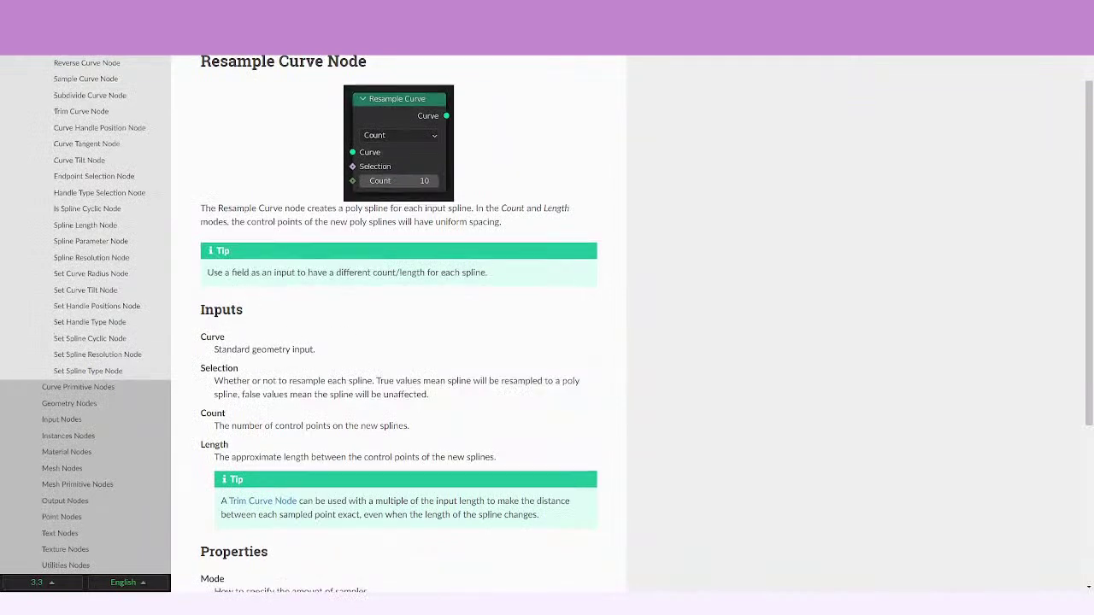
- Read the Resample Curve manual page's explanations of the Selection, Count and Length inputs and the sampling modes
scroll(400, 316, "down", 1)
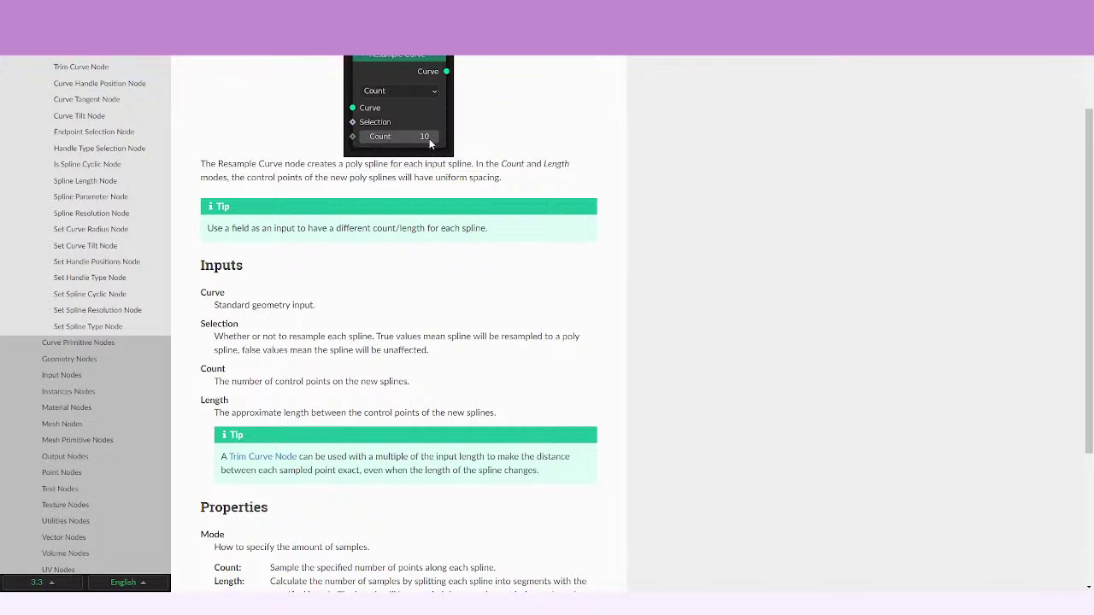
scroll(410, 393, "down", 1)
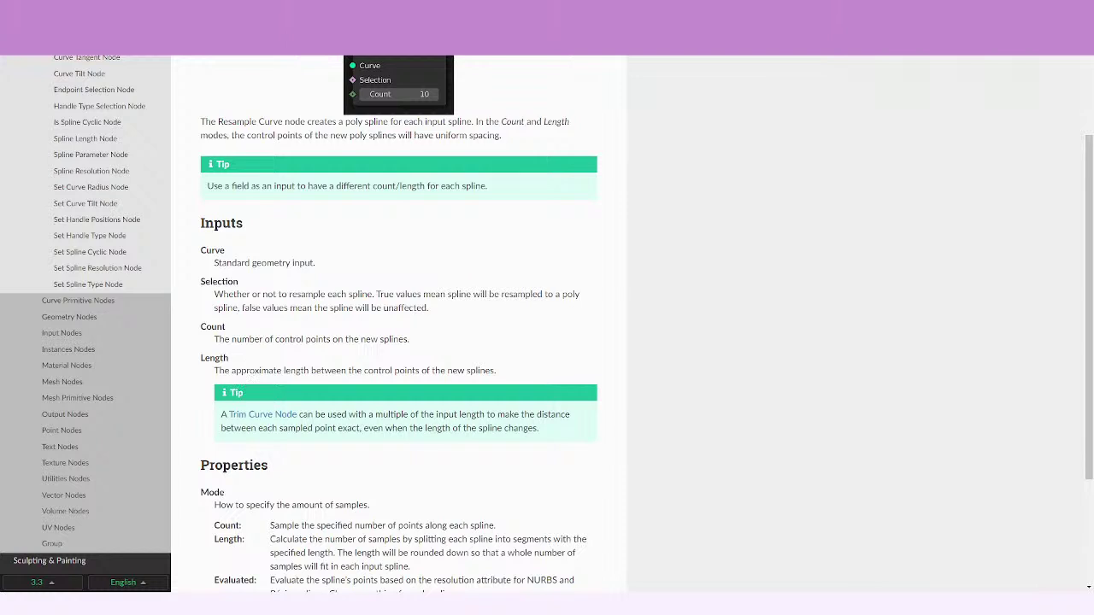
scroll(267, 363, "down", 1)
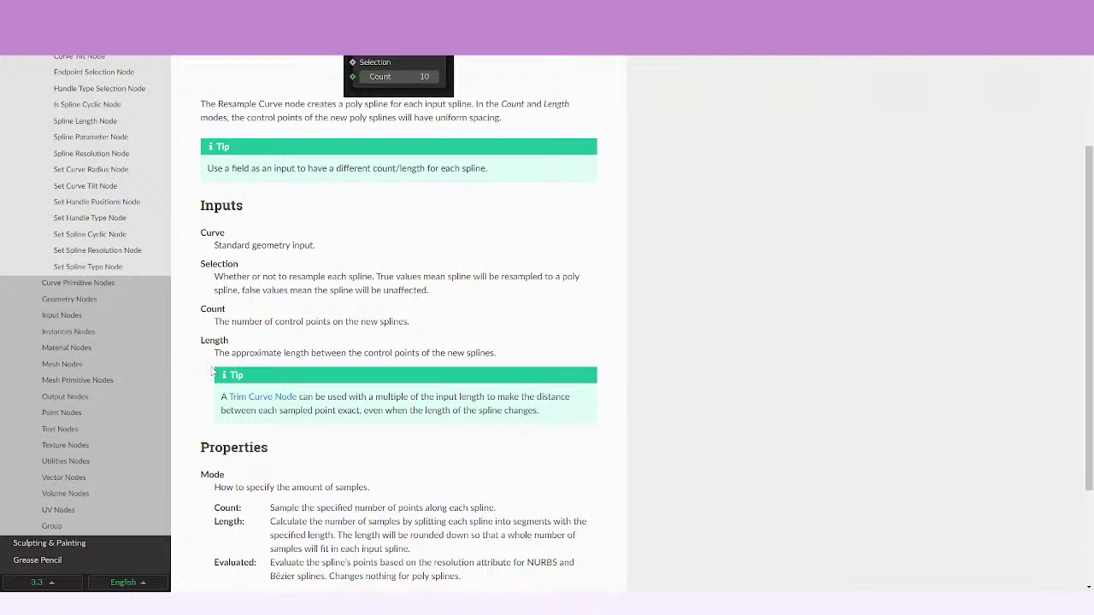
scroll(314, 319, "up", 1)
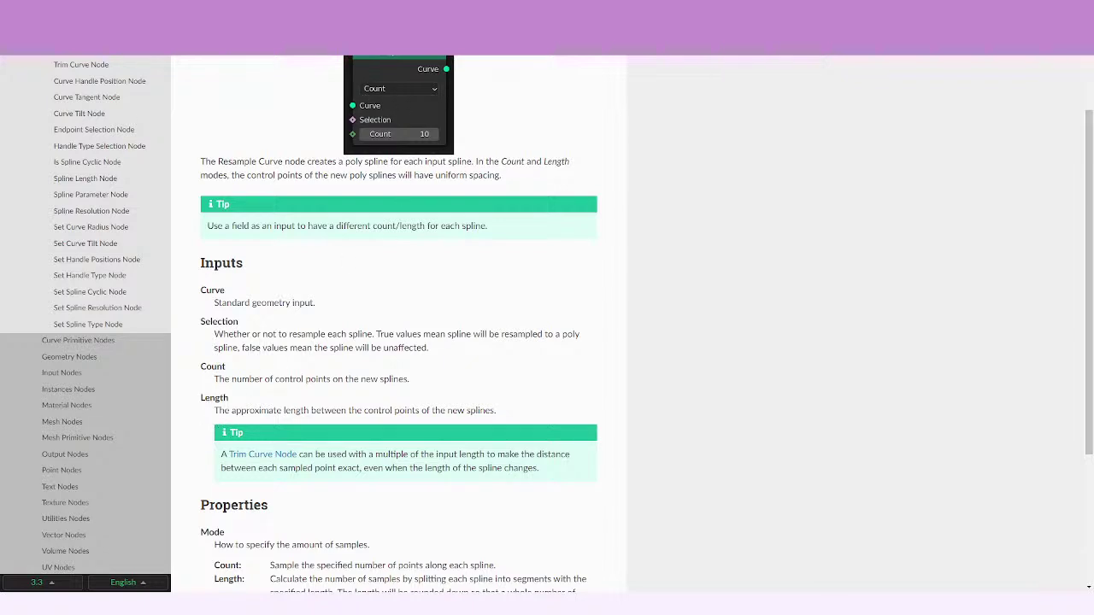
scroll(250, 355, "down", 1)
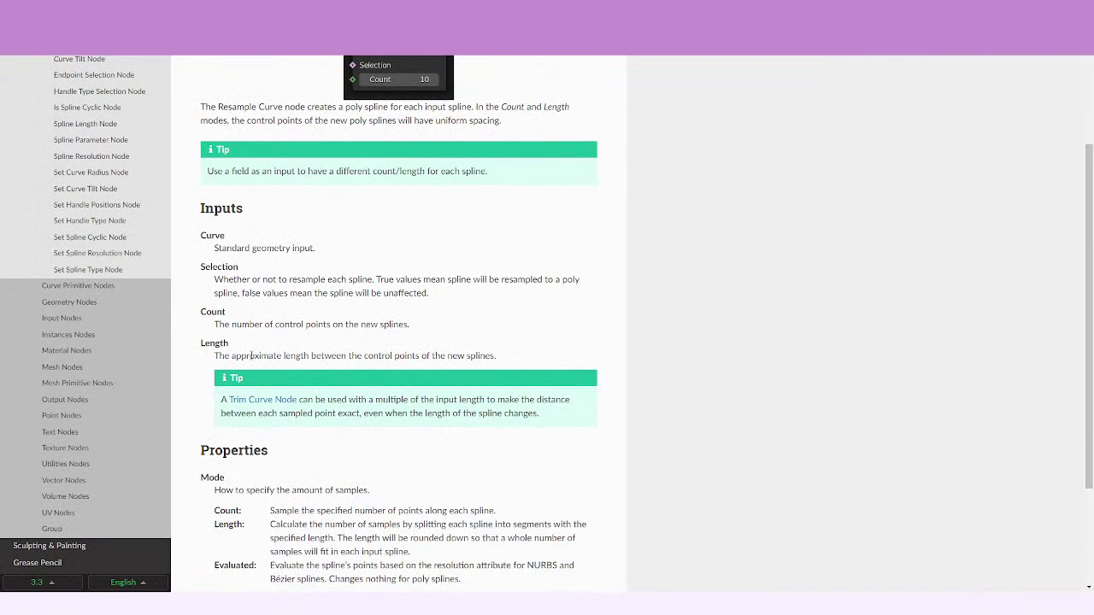
scroll(251, 356, "down", 1)
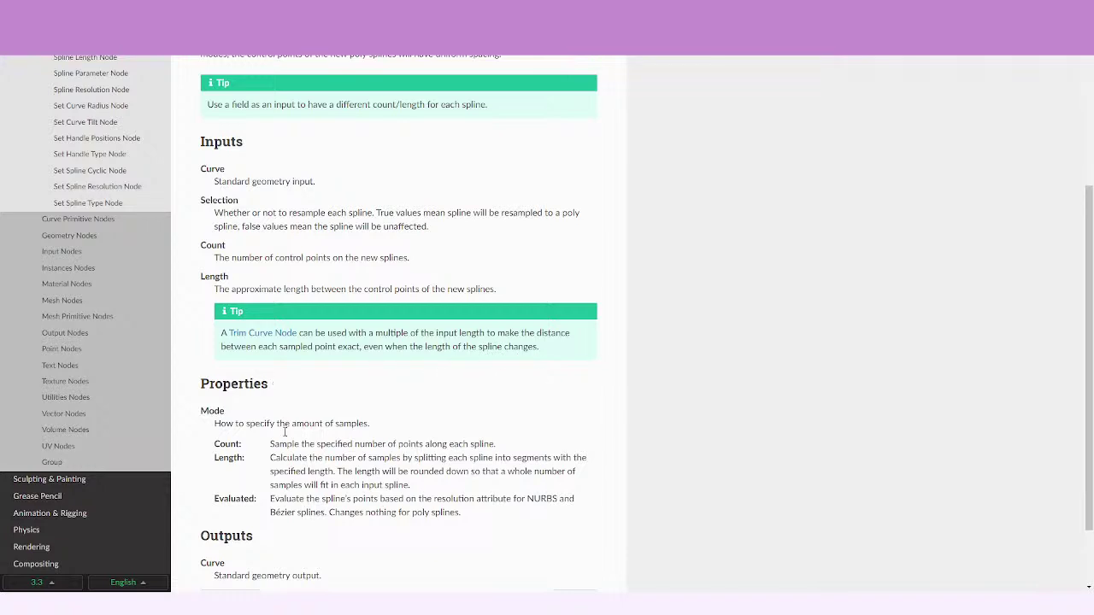
scroll(433, 376, "up", 1)
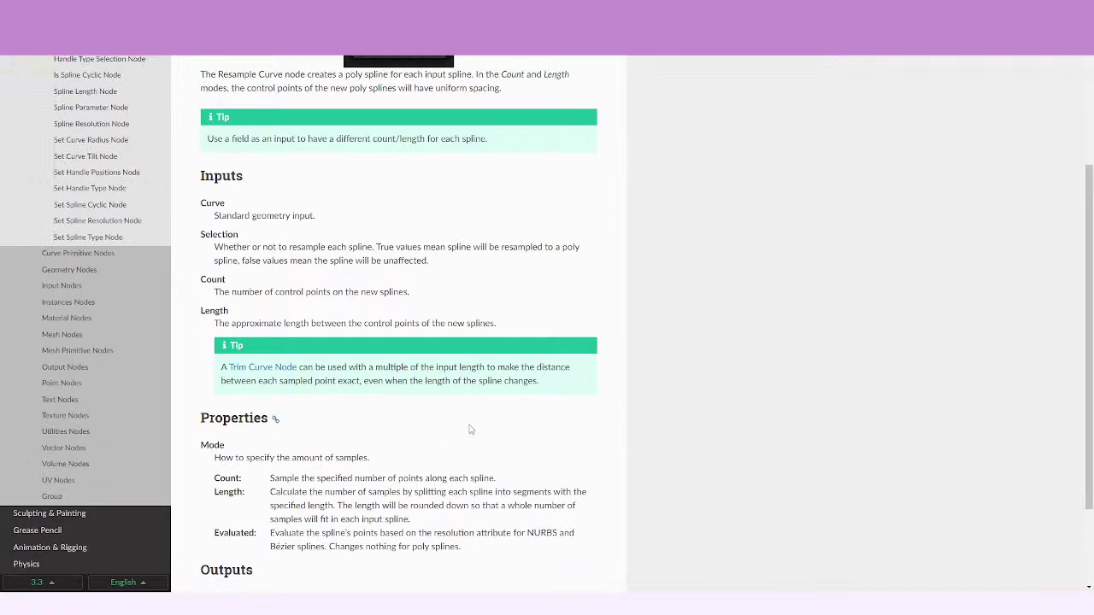
scroll(472, 426, "down", 1)
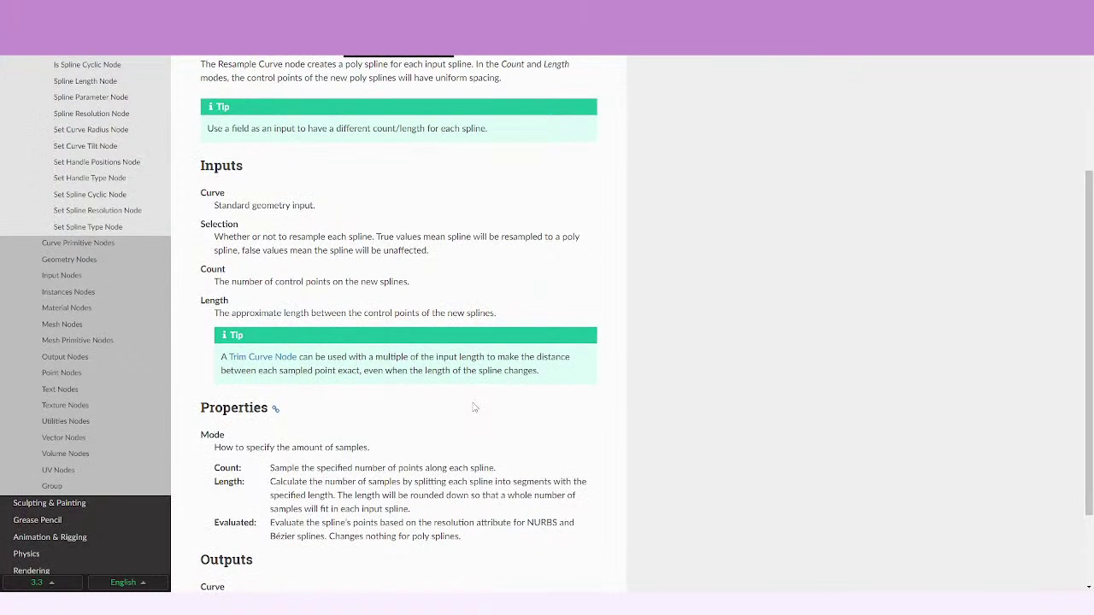
scroll(474, 408, "up", 1)
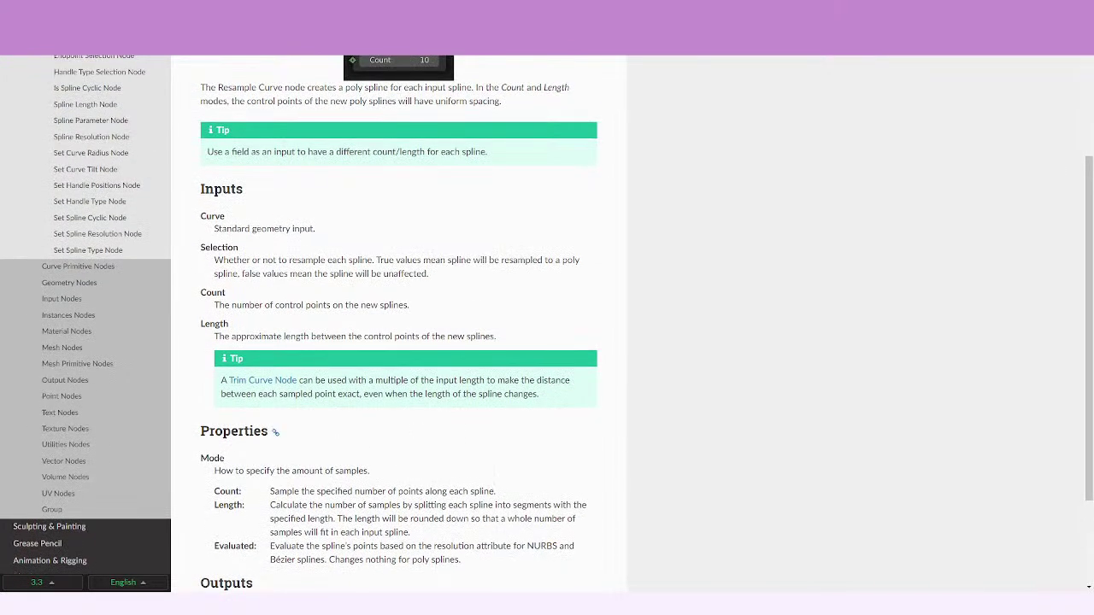
- Switch back to Blender and move the Resample Curve and Boolean nodes closer to the Group Output, freeing space after the Arc node
scroll(442, 422, "down", 1)
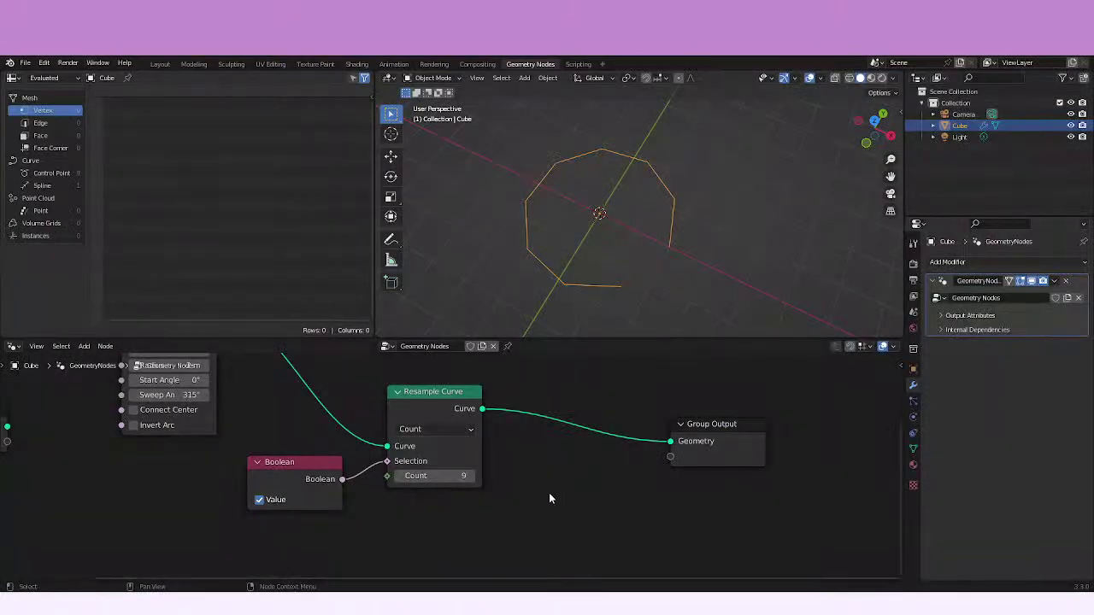
middle_click_drag(550, 498, 661, 535)
scroll(687, 429, "down", 3)
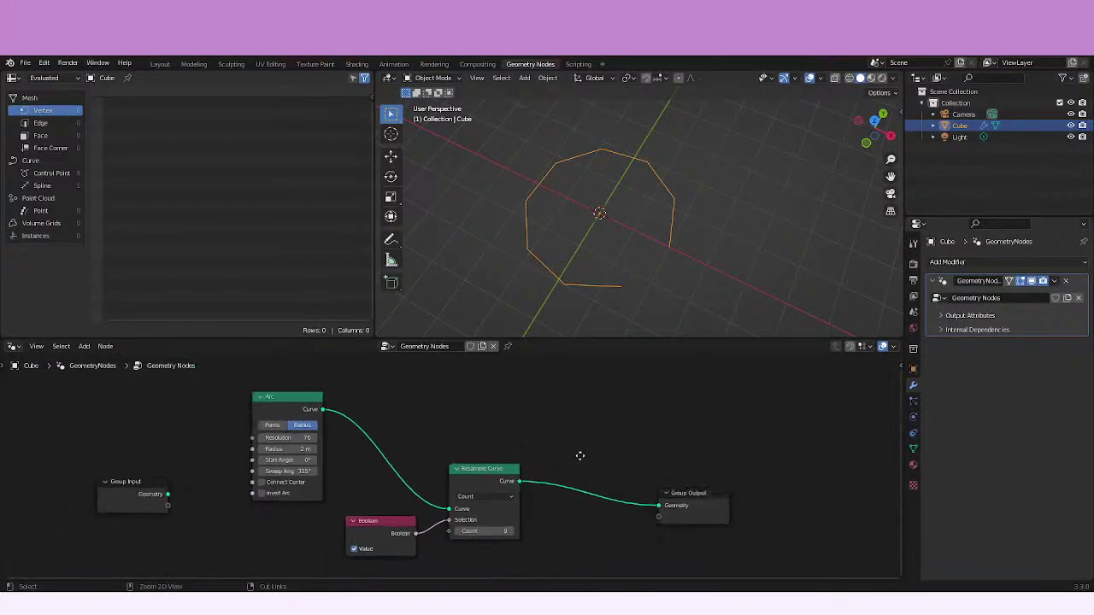
left_click_drag(484, 466, 612, 457)
left_click_drag(372, 521, 496, 540)
- Add a Trim Curve node on the link between the Arc and Resample Curve nodes
key("shift+a")
mouse_move(374, 520)
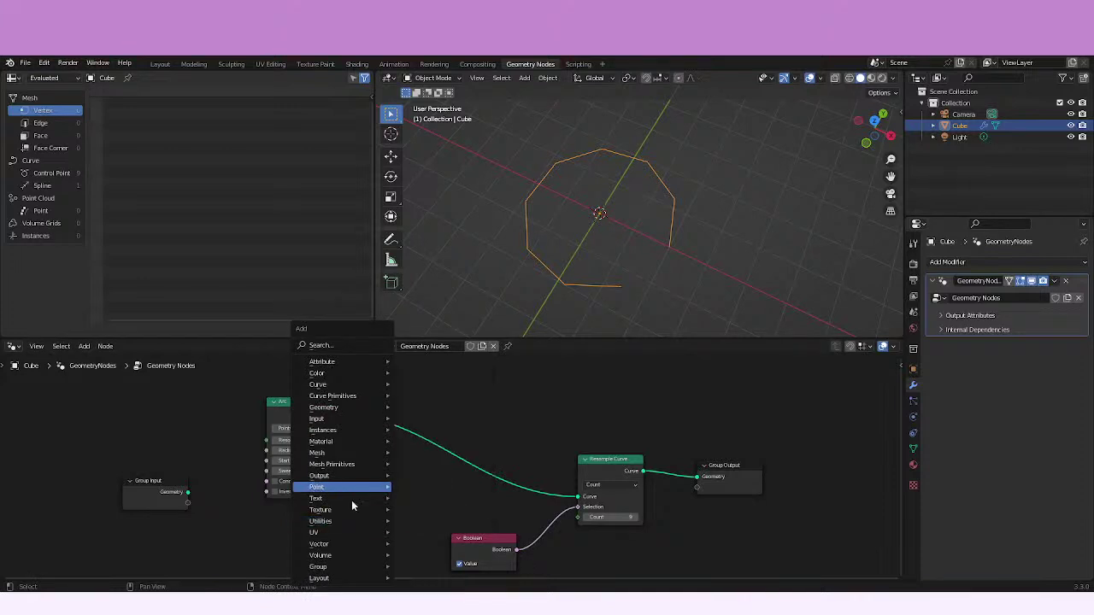
mouse_move(359, 385)
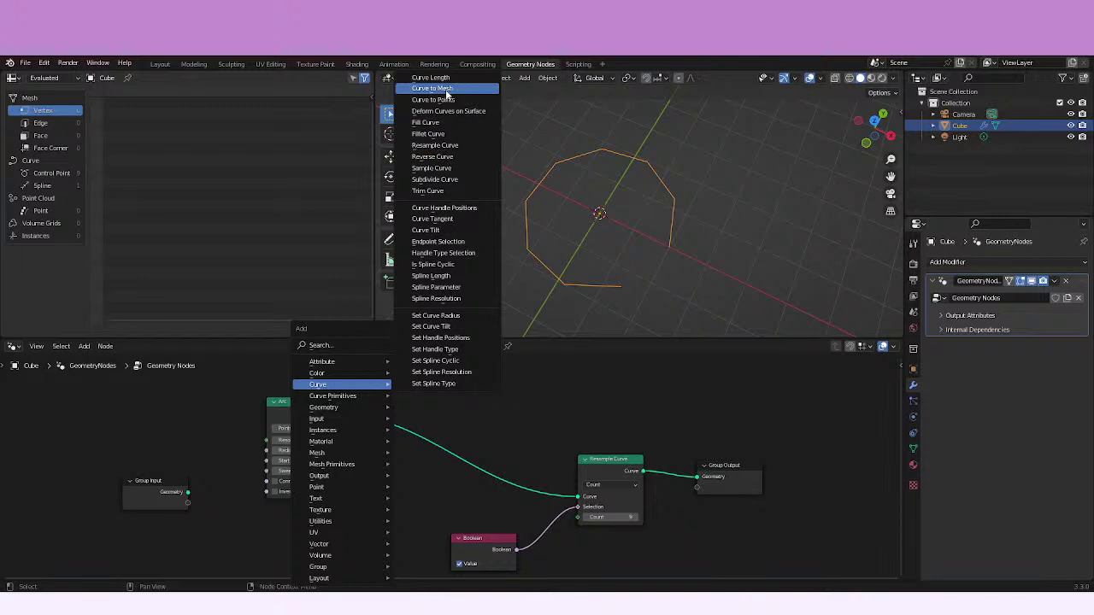
left_click(428, 191)
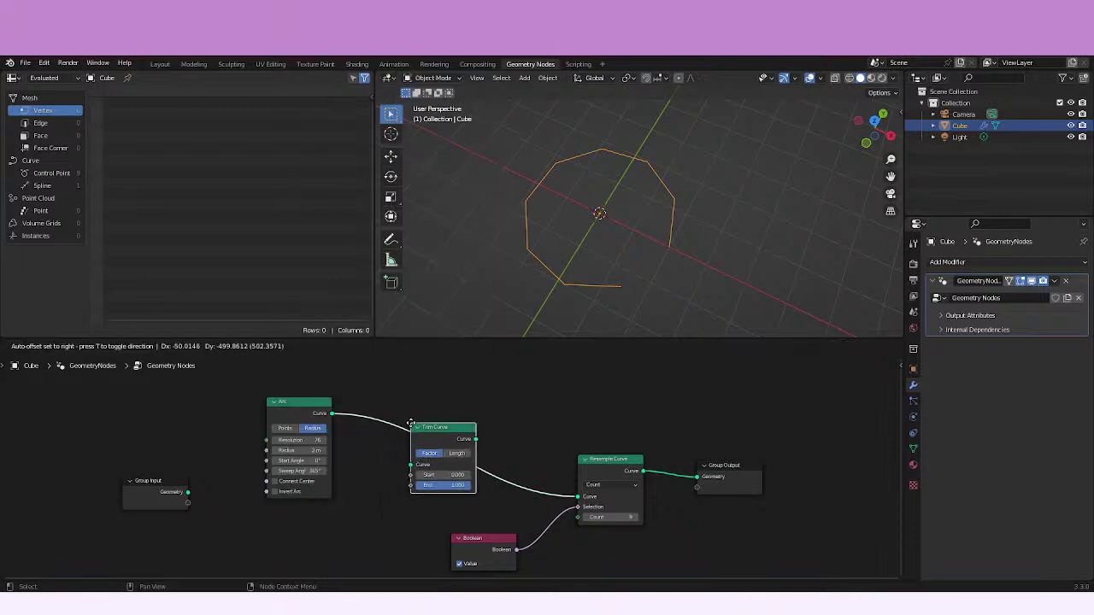
left_click(413, 422)
- Switch the Trim Curve node to Length mode and set its End to 11.8 m
middle_click_drag(414, 422, 287, 422)
left_click(336, 430)
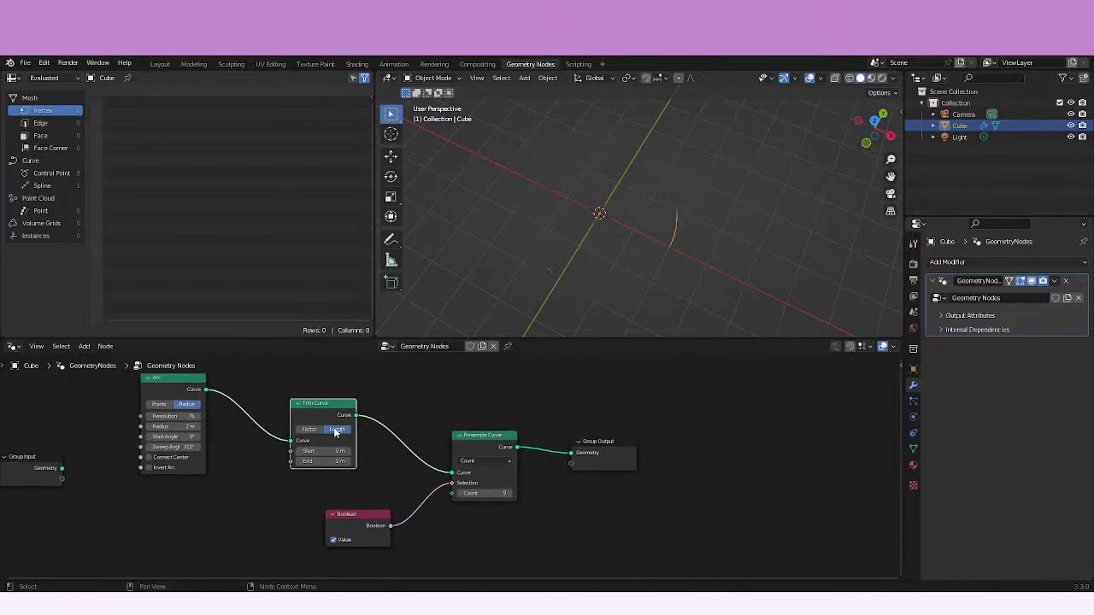
left_click_drag(320, 462, 572, 468)
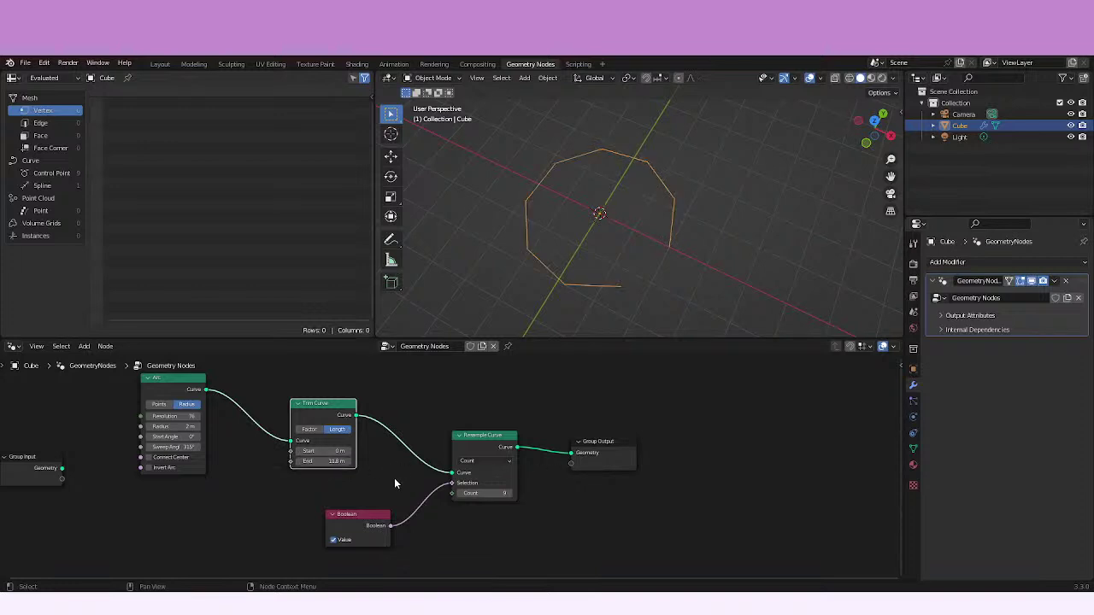
- Set the Resample Curve node's mode to Length and its Length to 5 m
middle_click_drag(386, 475, 416, 475, "ctrl")
left_click(566, 452)
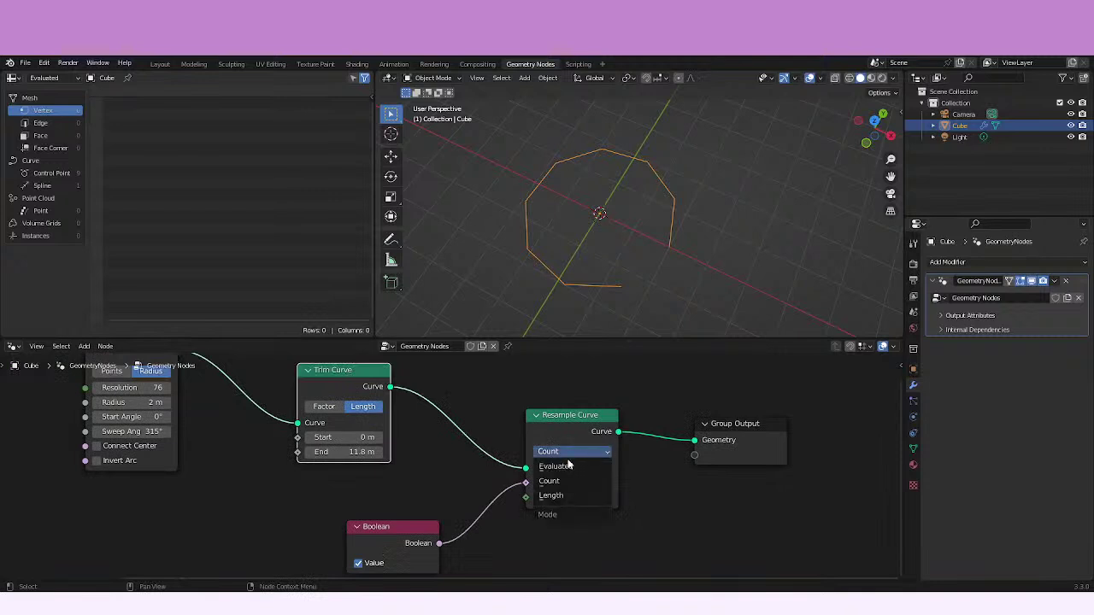
left_click(551, 495)
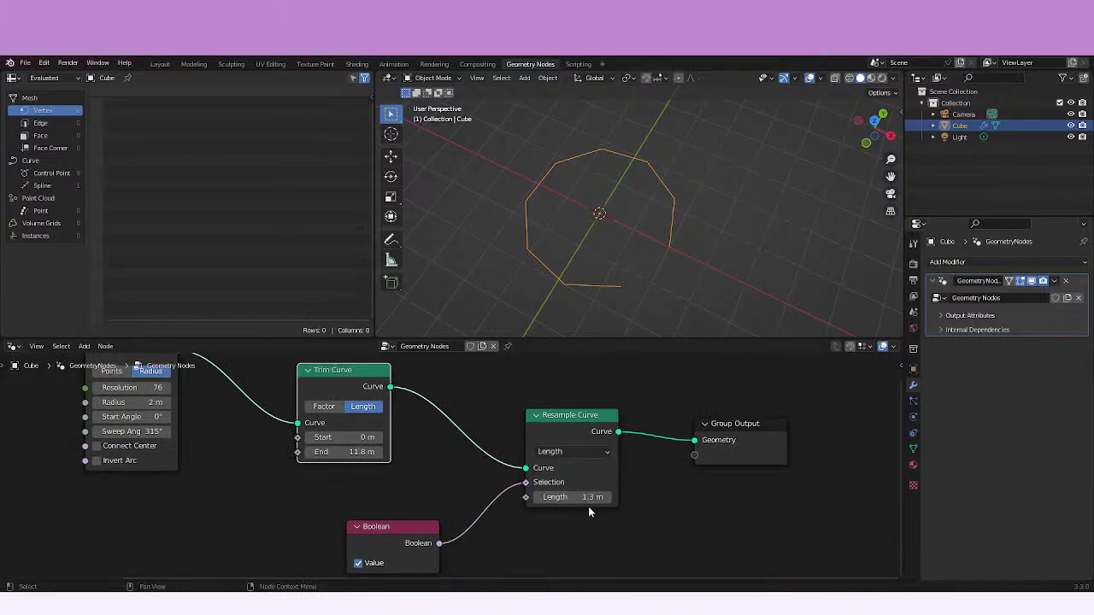
left_click(578, 500)
type("5")
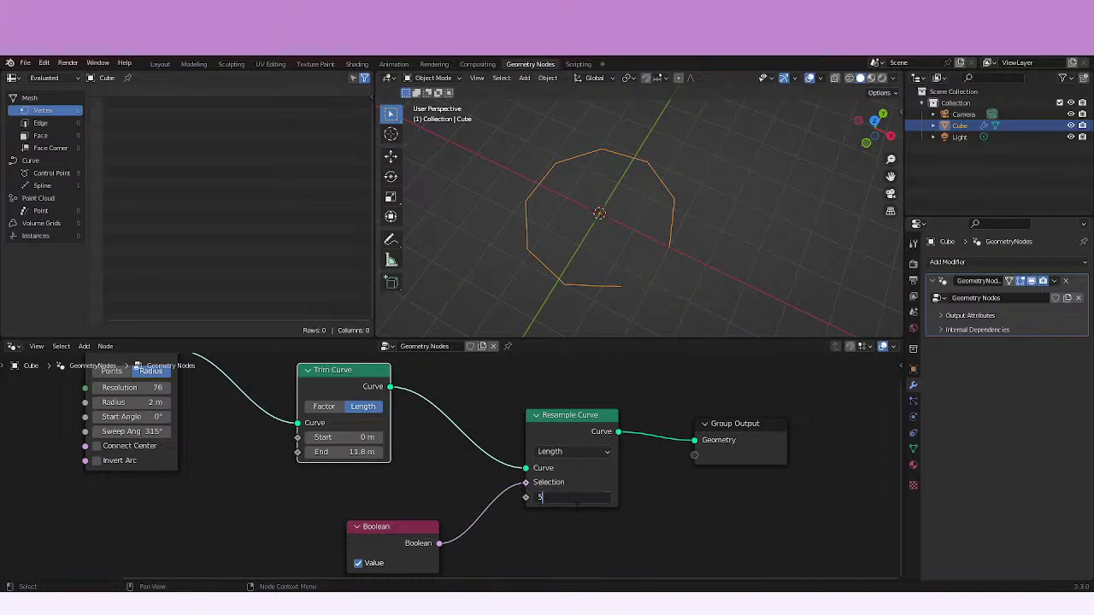
key("Return")
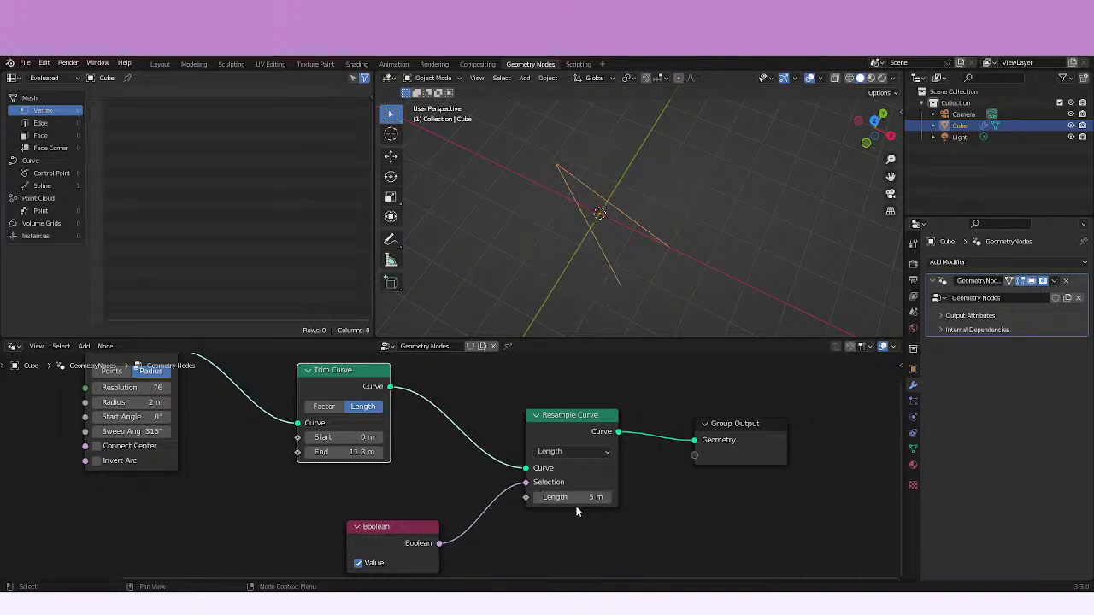
- Increase the Arc node's Radius to 5.8 m and check the resampled curve in the viewport
middle_click_drag(238, 448, 298, 486)
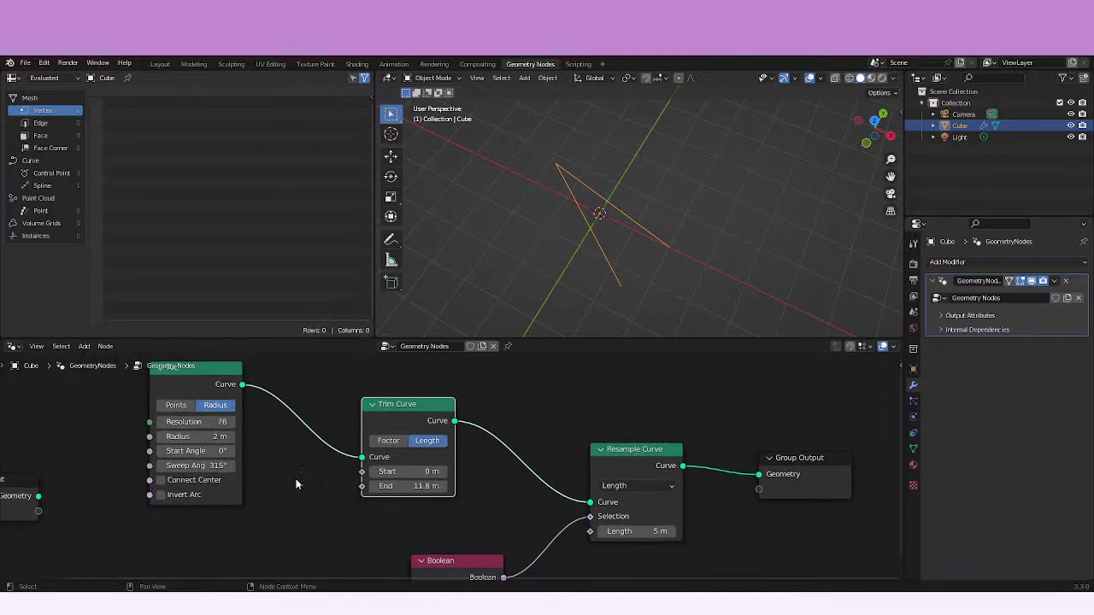
mouse_move(221, 437)
left_mouse_down()
mouse_move(245, 441)
mouse_move(234, 440)
left_mouse_up()
middle_click_drag(589, 292, 553, 305)
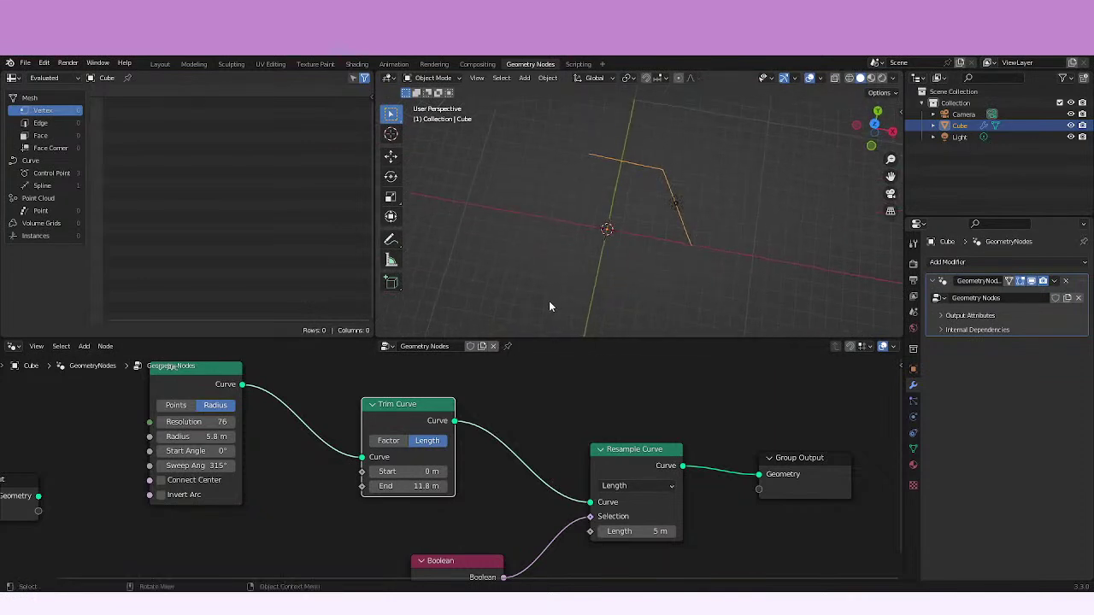
- Reduce the Resample Curve node's Length to 4 m, and further to 3 m
left_click(621, 531)
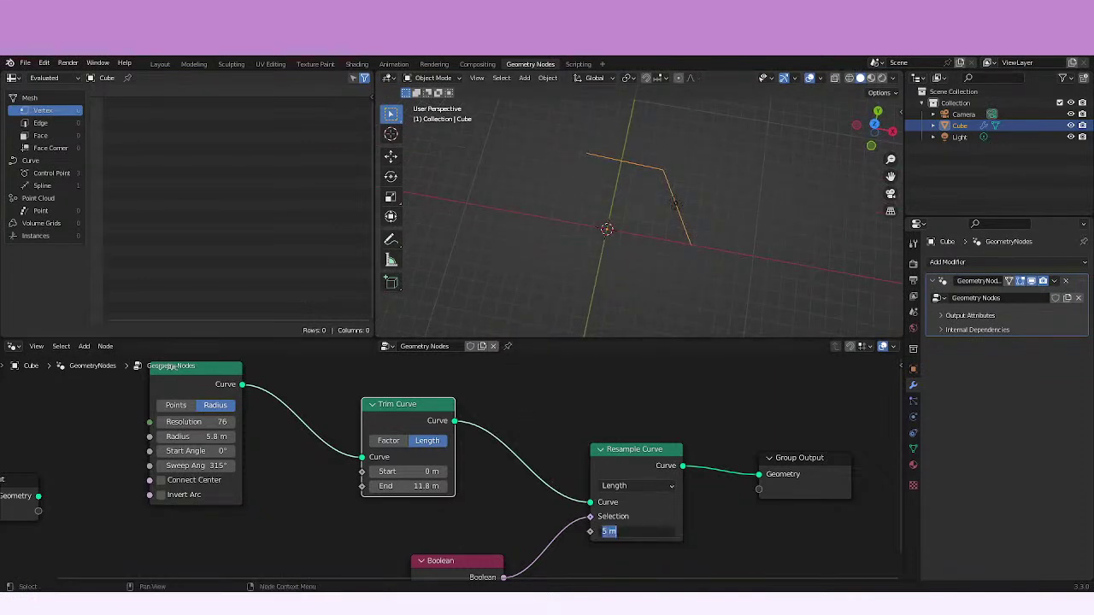
type("4")
key("Return")
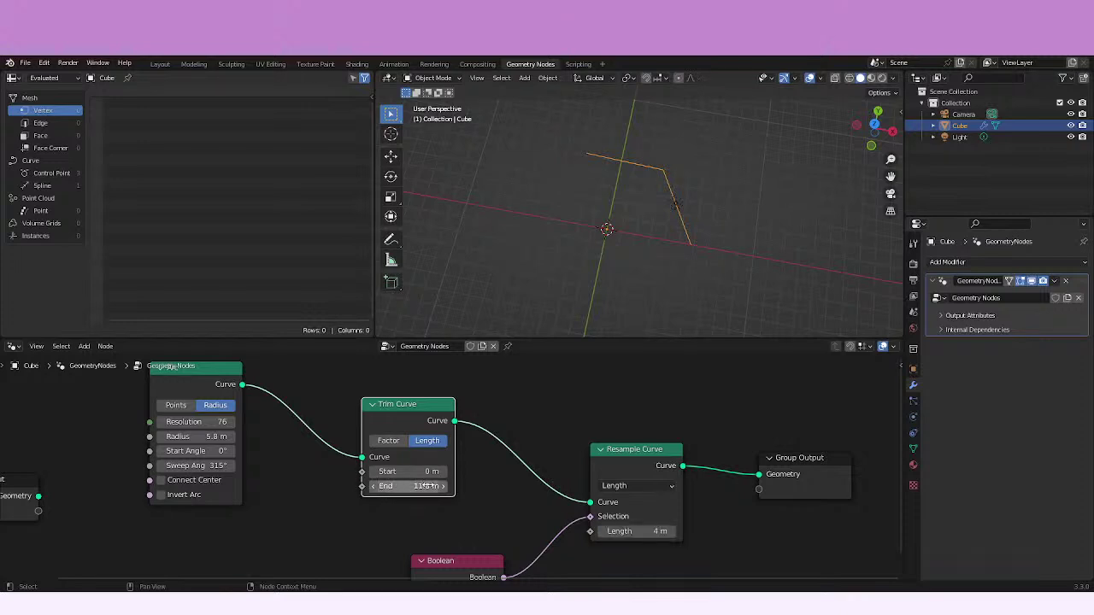
left_click_drag(642, 532, 639, 531)
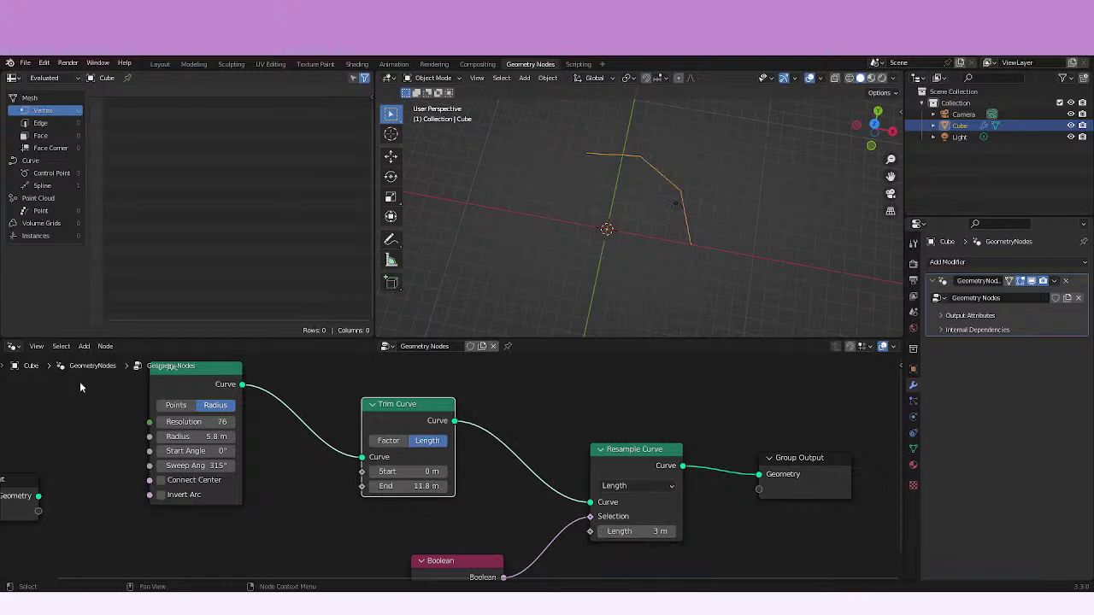
- Raise the Trim Curve node's End to 55.8 m
left_click_drag(419, 486, 661, 485)
left_click(418, 486)
key("shift")
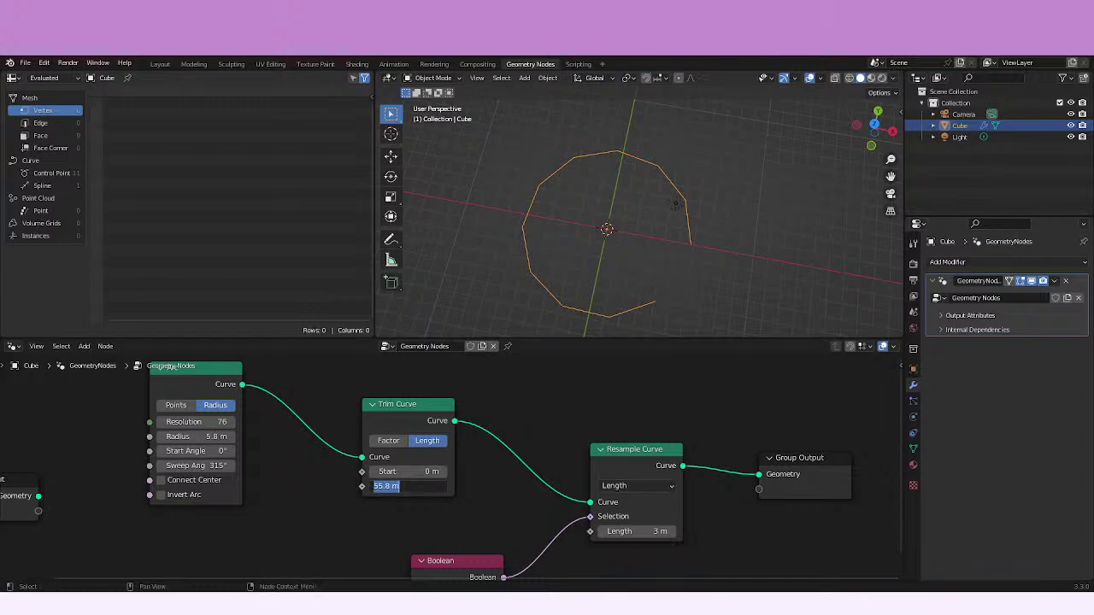
key("Return")
scroll(436, 487, "up", 4)
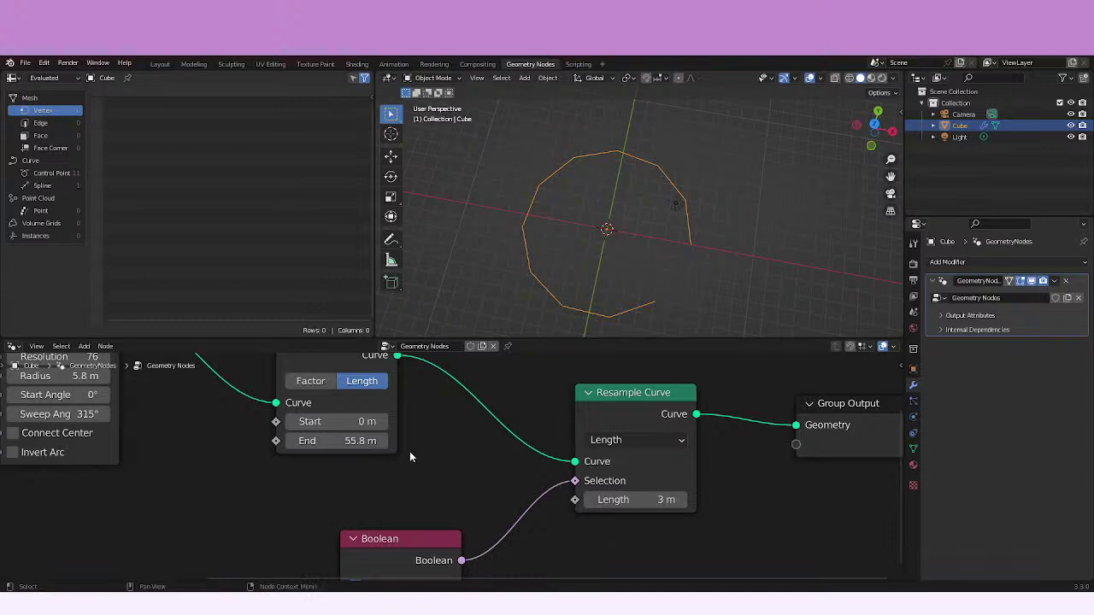
left_click(374, 440)
key("Return")
- Move the Arc and Group Input nodes farther away from the Trim Curve node to make room between them
middle_click_drag(468, 467, 598, 520)
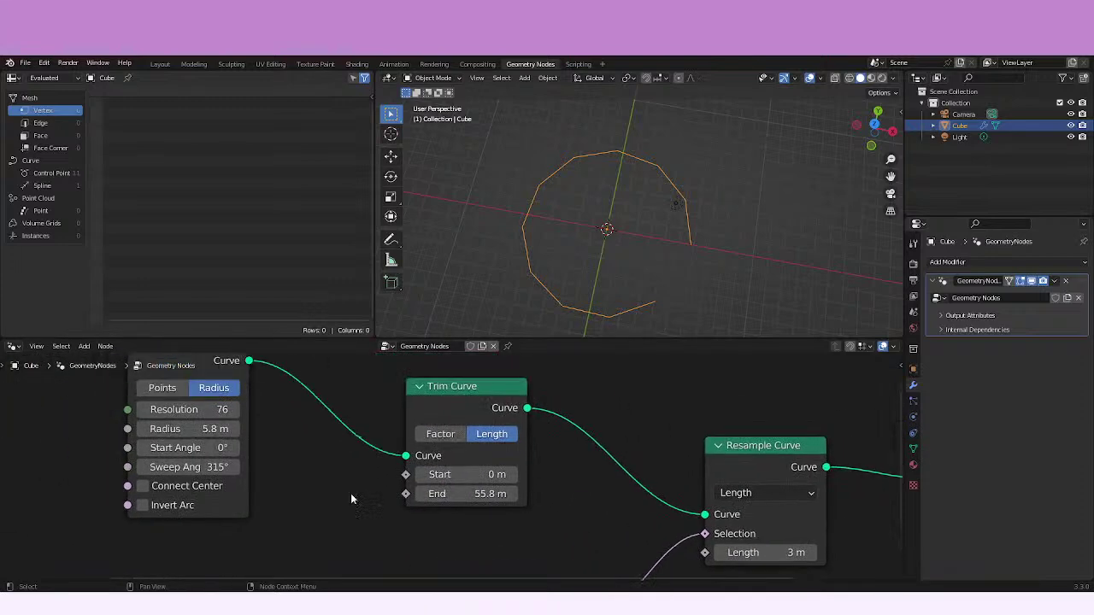
scroll(351, 493, "down", 2)
left_click_drag(314, 422, 267, 422)
middle_click_drag(354, 496, 312, 468)
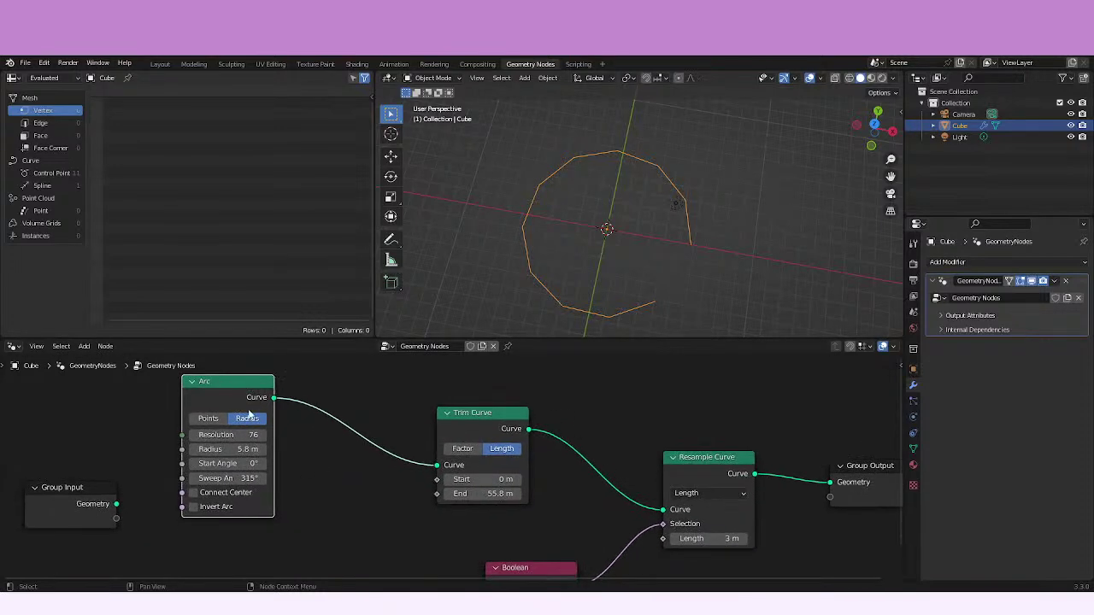
middle_click_drag(249, 414, 344, 422)
left_click_drag(139, 495, 96, 479)
left_click(282, 422)
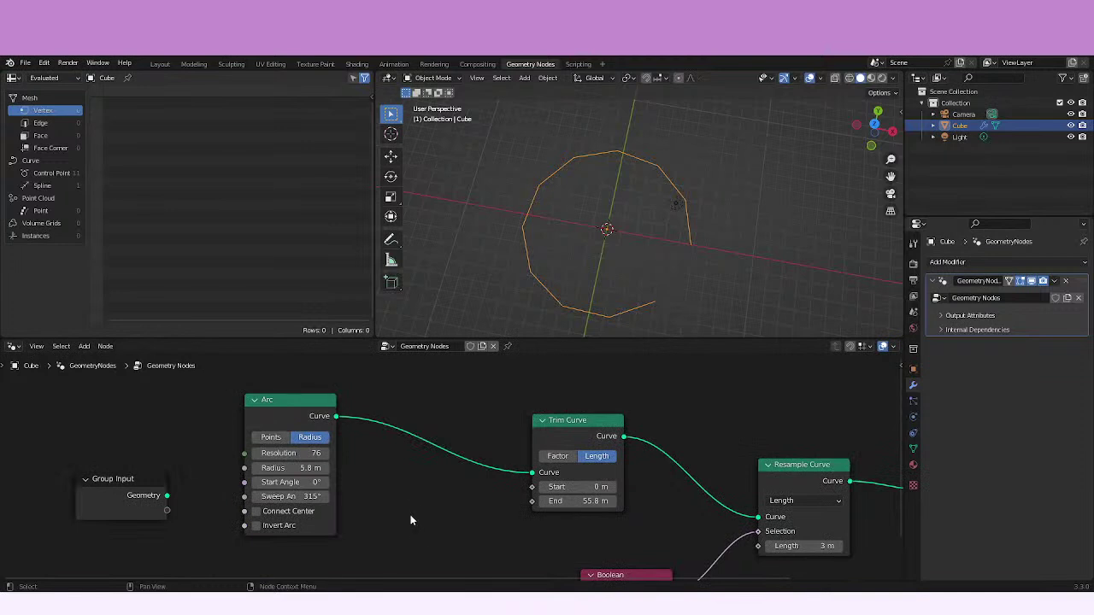
- Add a Curve Length node below the Arc-to-Trim Curve link and feed it the Arc's Curve output
key("shift+a")
mouse_move(362, 387)
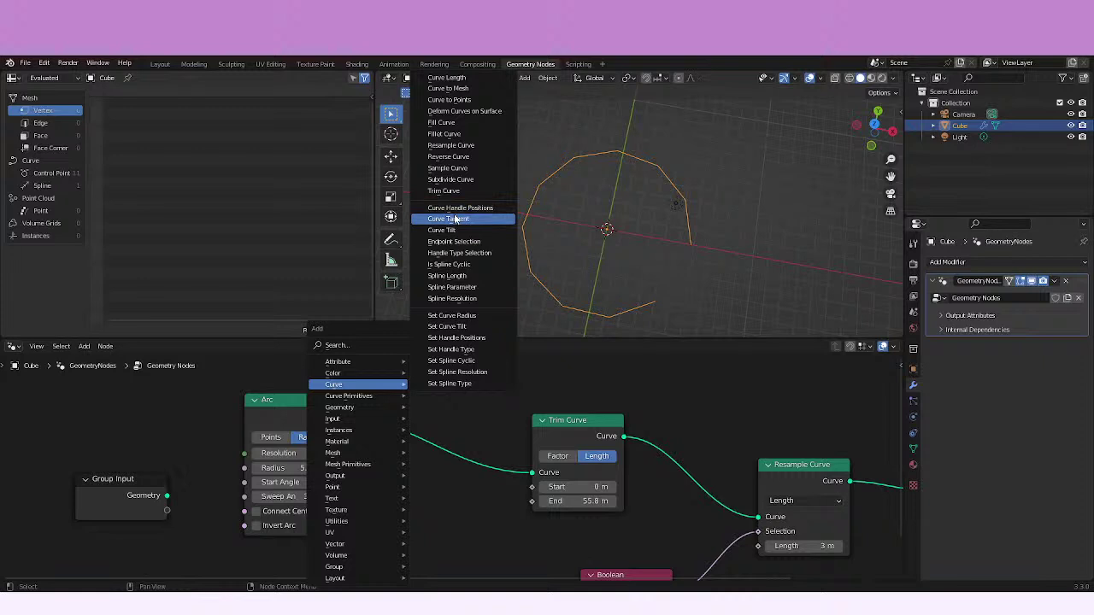
left_click(446, 77)
left_click(382, 498)
left_click_drag(343, 421, 382, 532)
- Try linking the Curve Length node's Length output to the Trim Curve node's End input, and remove that link
middle_click_drag(456, 509, 377, 492)
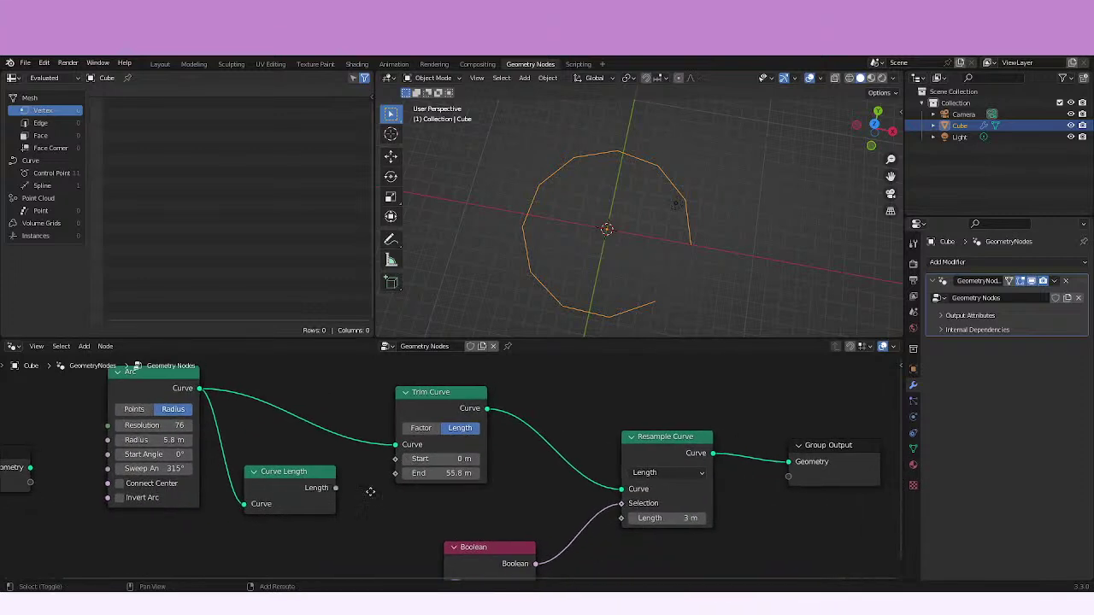
scroll(348, 506, "up", 2)
left_click_drag(334, 481, 418, 479)
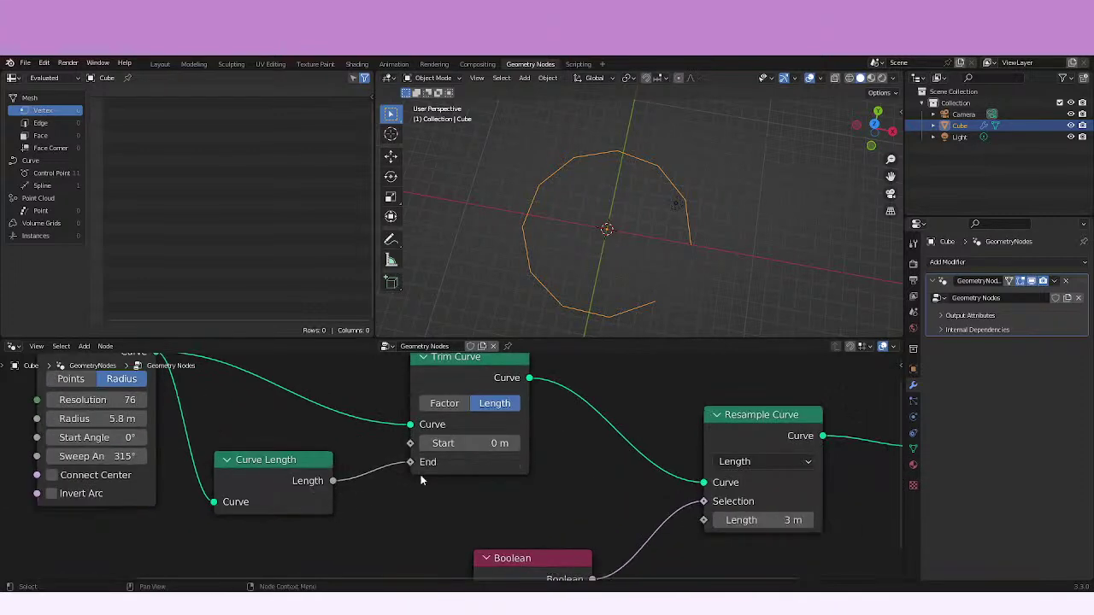
middle_click_drag(430, 494, 455, 496)
left_click_drag(435, 469, 381, 488)
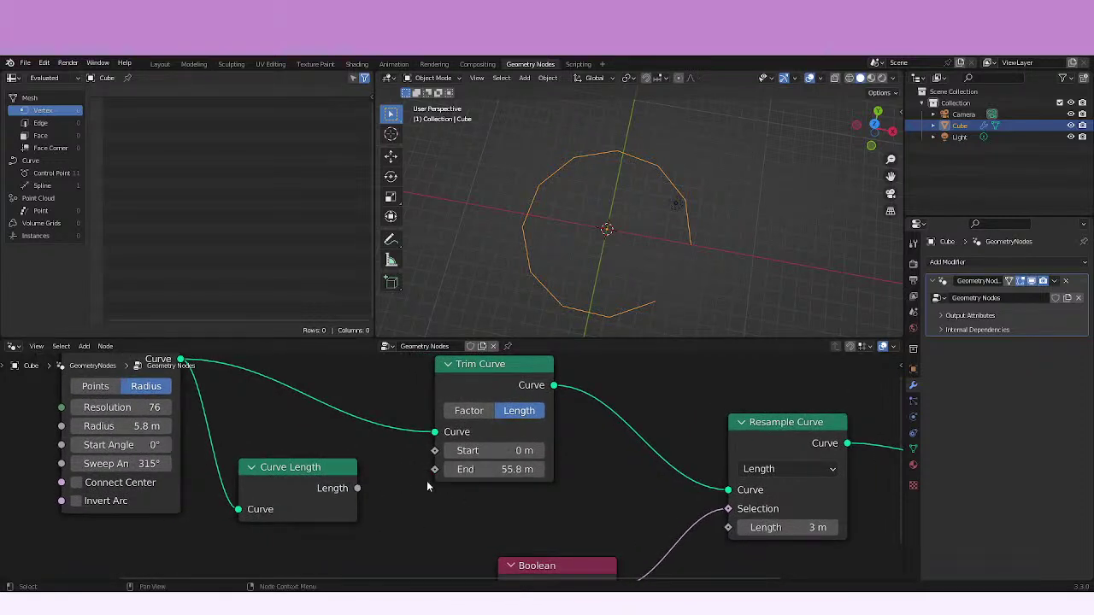
key("ctrl+z")
mouse_move(434, 470)
left_mouse_down()
mouse_move(402, 480)
mouse_move(447, 476)
left_mouse_up()
- Set the Trim Curve node's End to 30 m
left_click(495, 475)
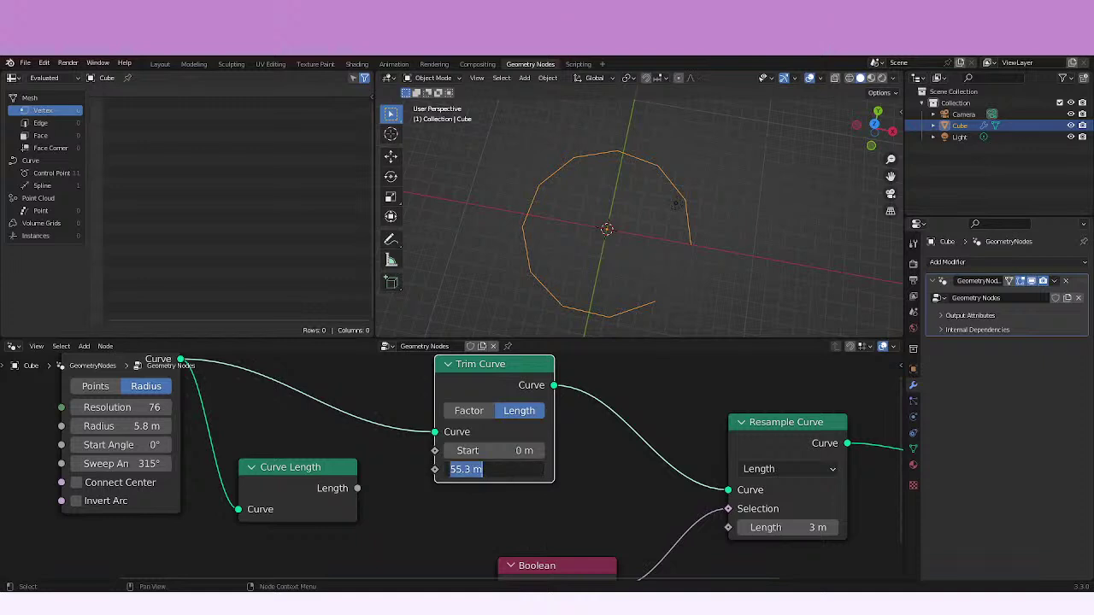
type("30")
key("Return")
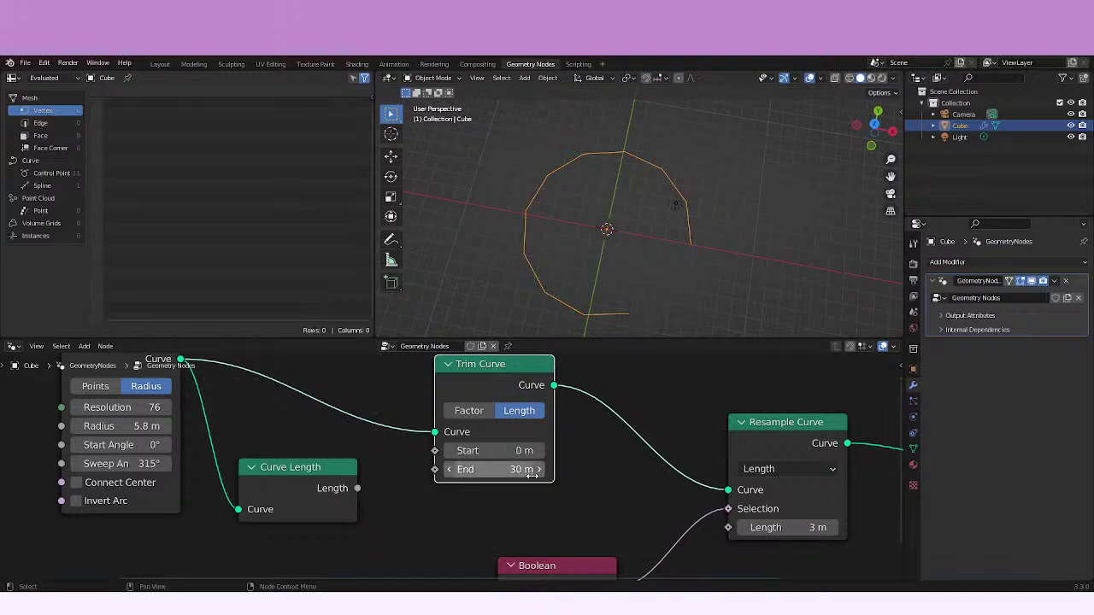
- Try a Length of 6 m on the Resample Curve node and set it back to 3 m
middle_click_drag(529, 484, 498, 439)
middle_click_drag(525, 478, 448, 438)
left_click(569, 464)
type("6")
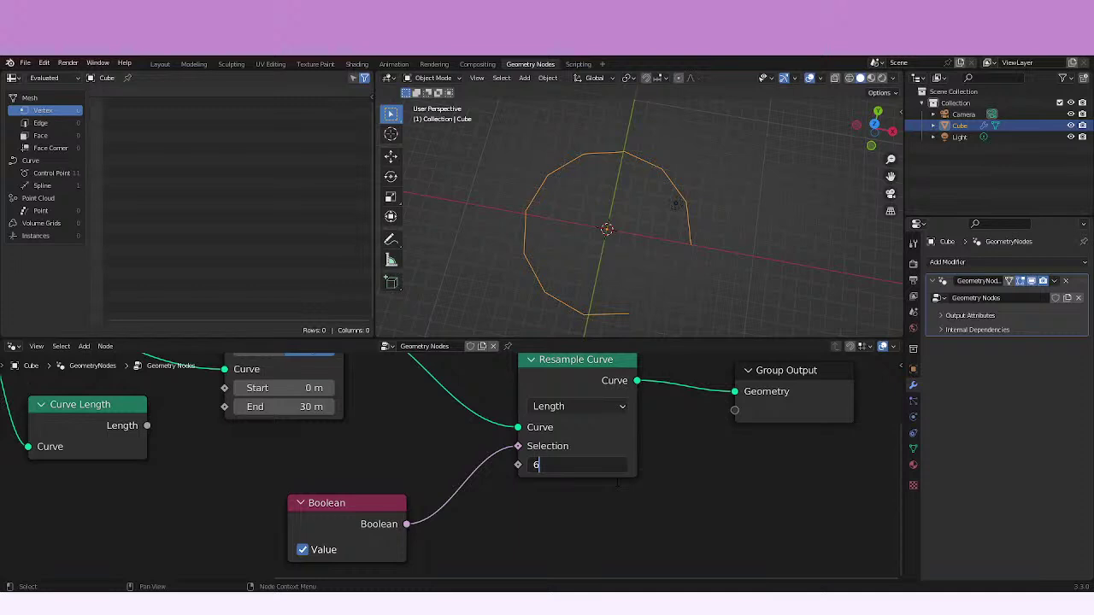
key("Return")
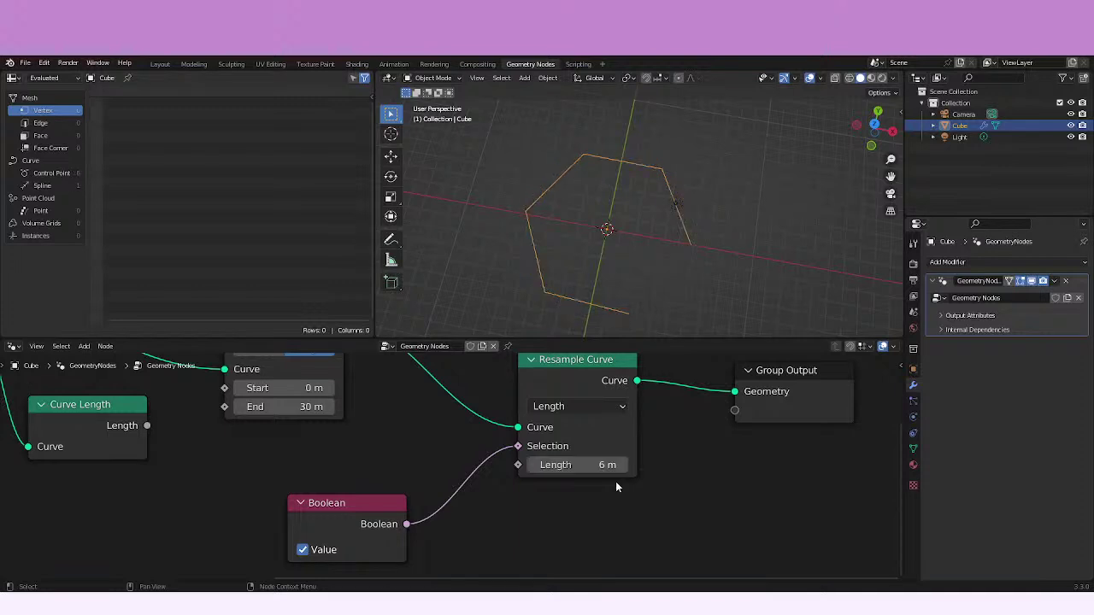
left_click(604, 463)
type("3")
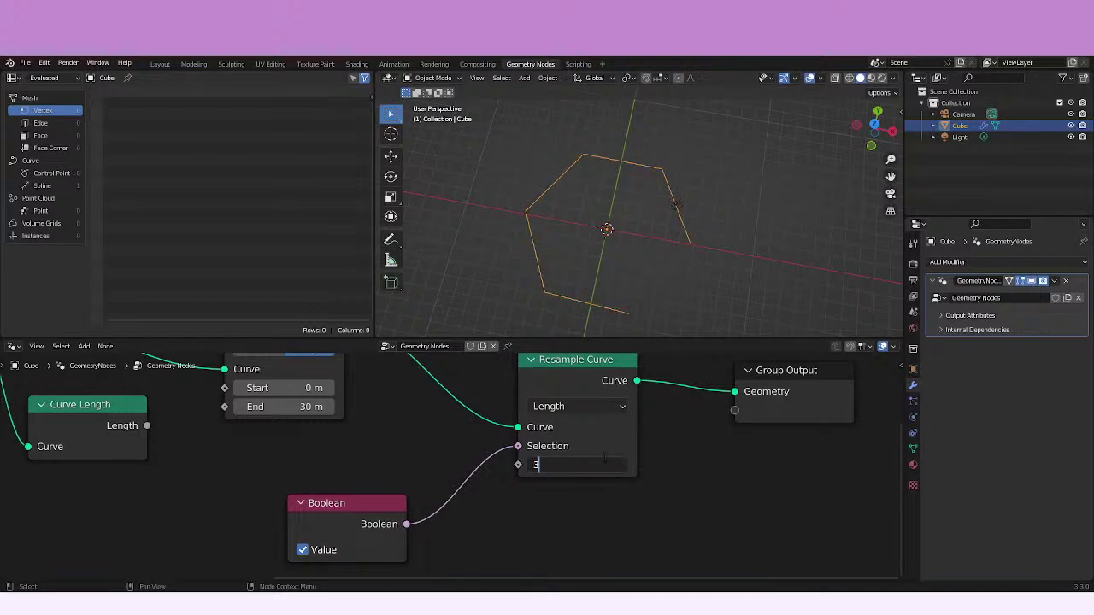
key("Return")
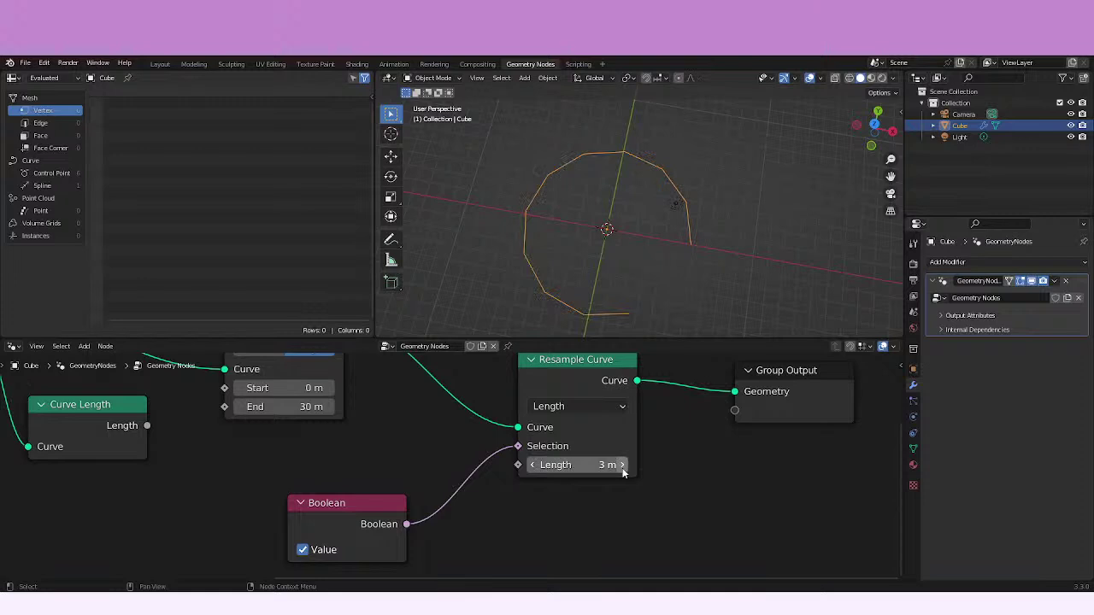
- Lower the Trim Curve node's End in small increments to 29.2 m
middle_click_drag(234, 424, 285, 496)
left_click(291, 479)
left_click(291, 479)
left_click(290, 479)
left_click(290, 479)
left_click(290, 479)
left_click(291, 479)
left_click(291, 479)
left_click(290, 478)
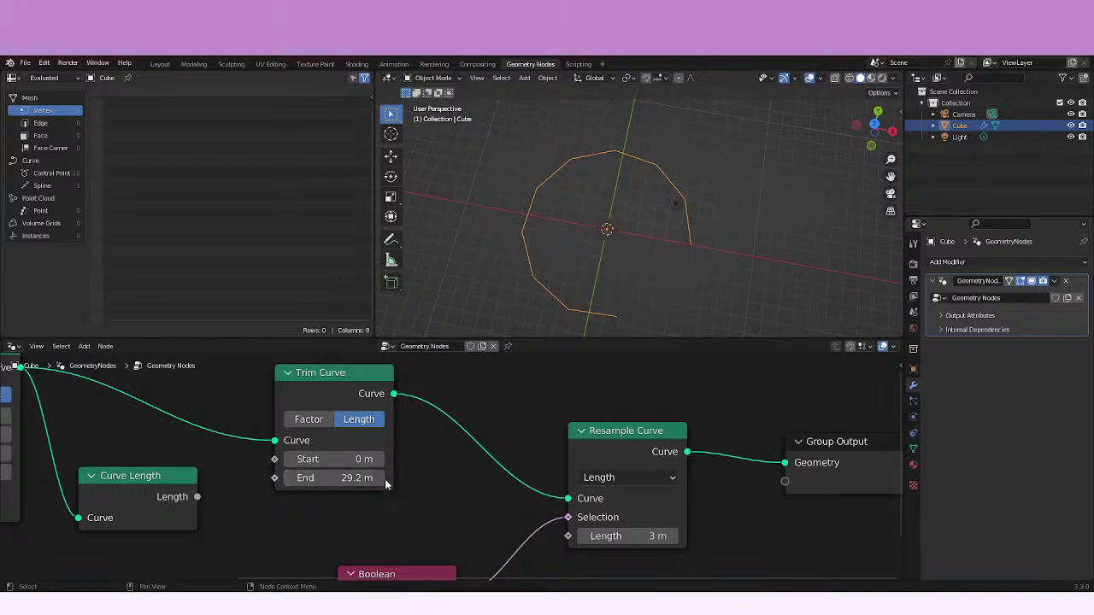
- Raise the Trim Curve node's End in small increments to 31 m
left_click(381, 479)
left_click(380, 478)
left_click(381, 479)
left_click(381, 478)
left_click(380, 479)
left_click(380, 478)
left_click(380, 479)
left_click(380, 479)
left_click(381, 479)
left_click(381, 478)
left_click(381, 479)
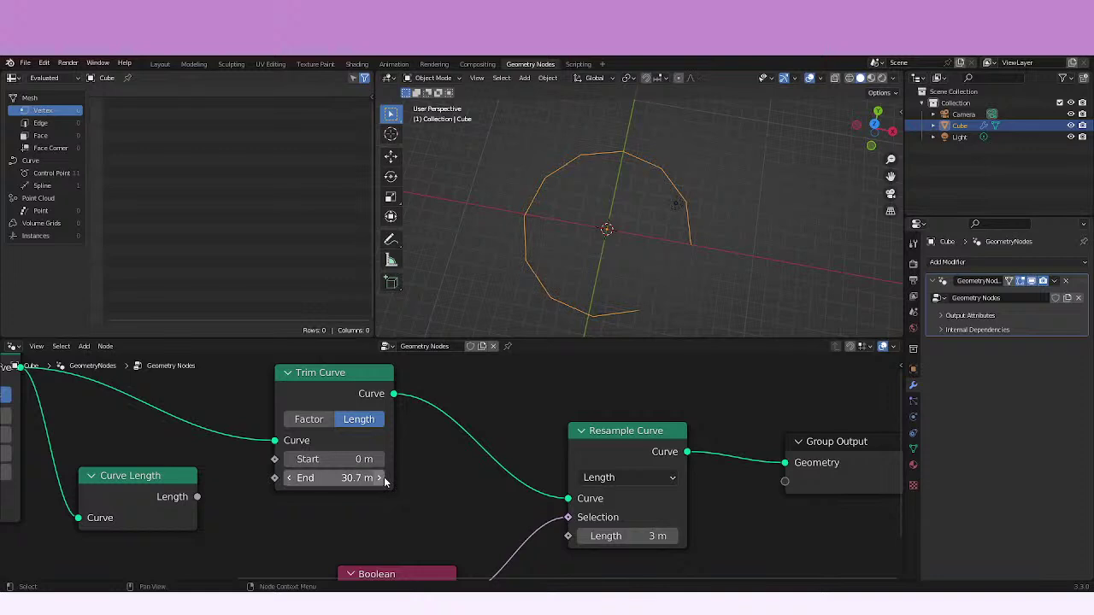
left_click(384, 477)
left_click(384, 477)
left_click(384, 477)
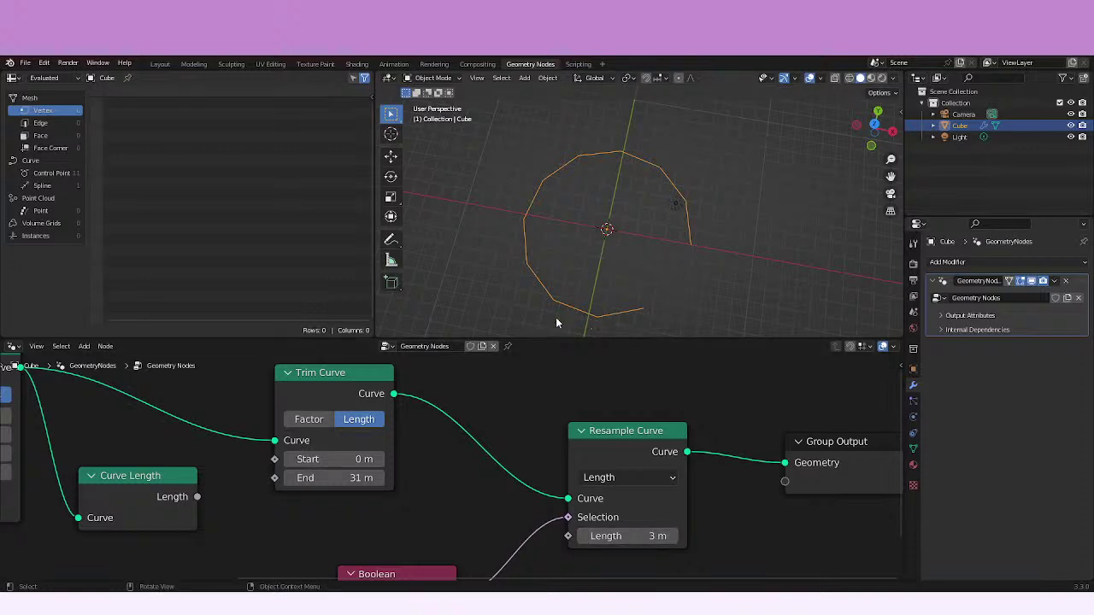
- Show the resampled curve's Control Point data in the spreadsheet
left_click(50, 185)
left_click(49, 174)
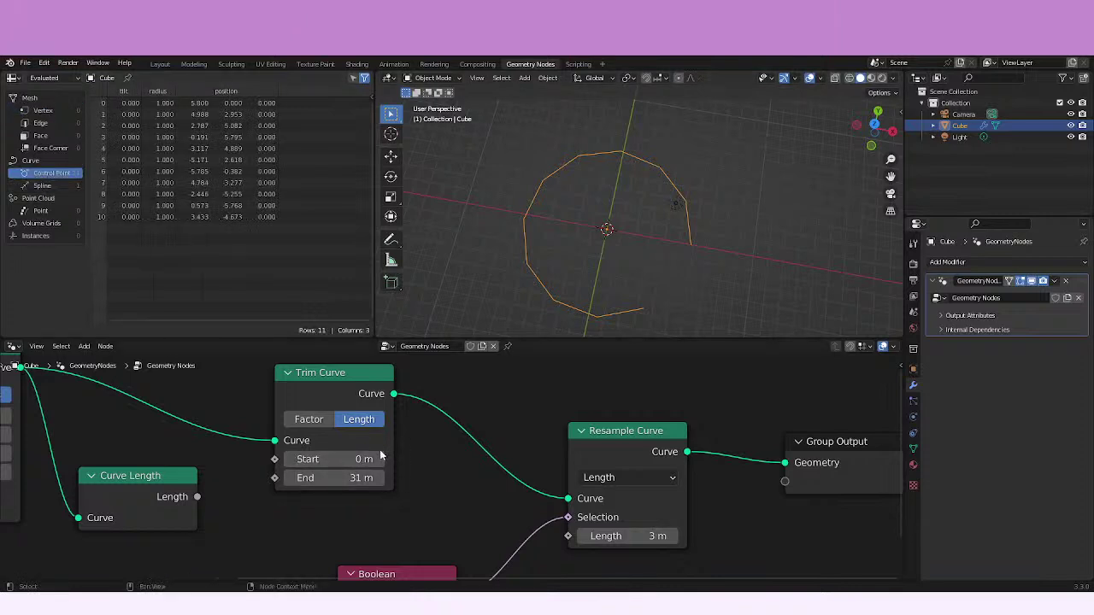
- Lower the Trim Curve node's End in small increments to 30 m, trying 29.9 m before returning to 30 m
left_click(289, 477)
left_click(288, 478)
left_click(289, 478)
left_click(289, 478)
left_click(289, 477)
left_click(289, 478)
left_click(289, 478)
left_click(288, 478)
left_click(289, 478)
left_click(289, 478)
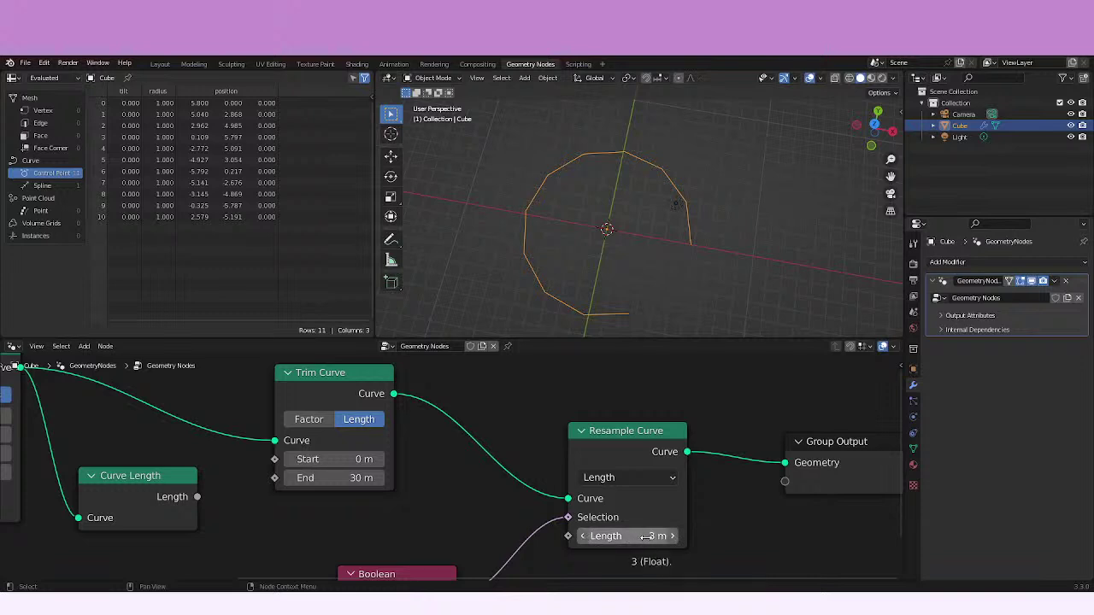
left_click(289, 479)
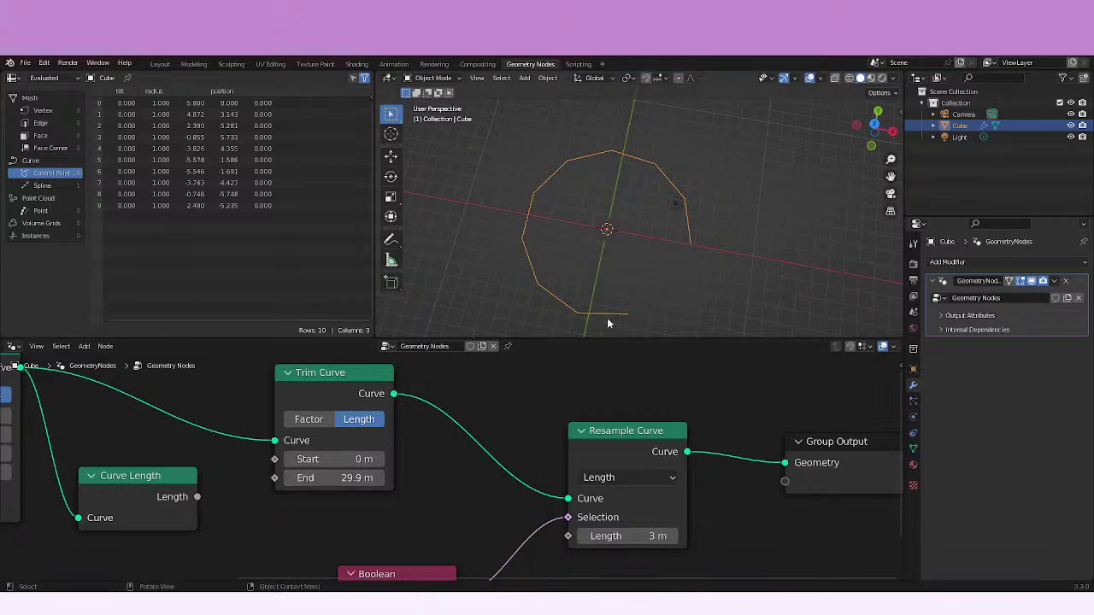
left_click(378, 479)
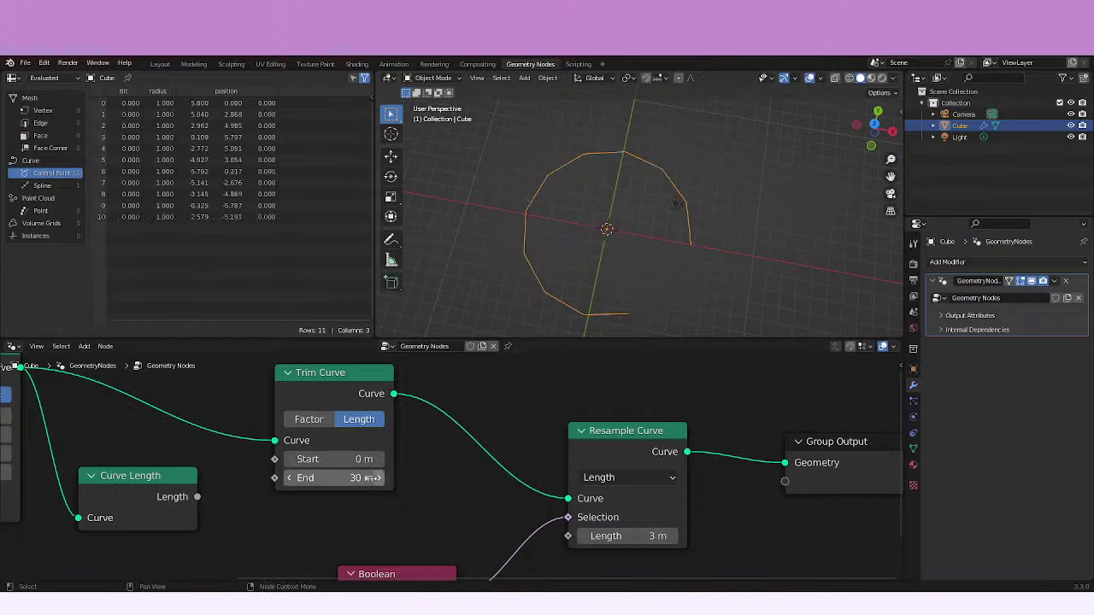
- Lower the Trim Curve node's End in small increments to 26.7 m
left_click(289, 478)
left_click(290, 478)
left_click(290, 479)
left_click(289, 479)
left_click(289, 479)
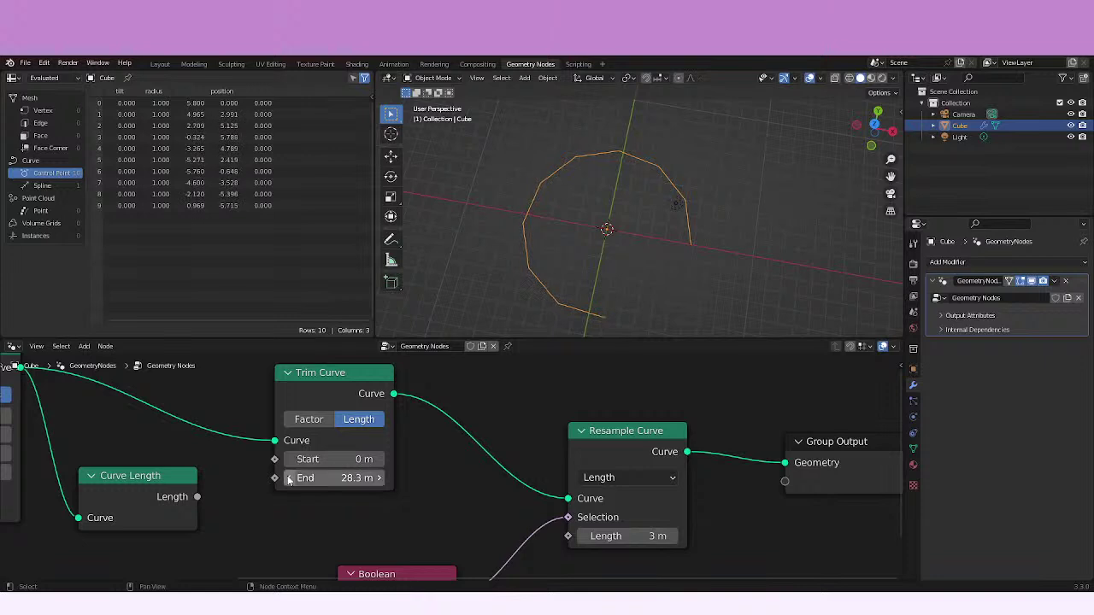
left_click(289, 478)
left_click(289, 479)
left_click(289, 479)
left_click(289, 479)
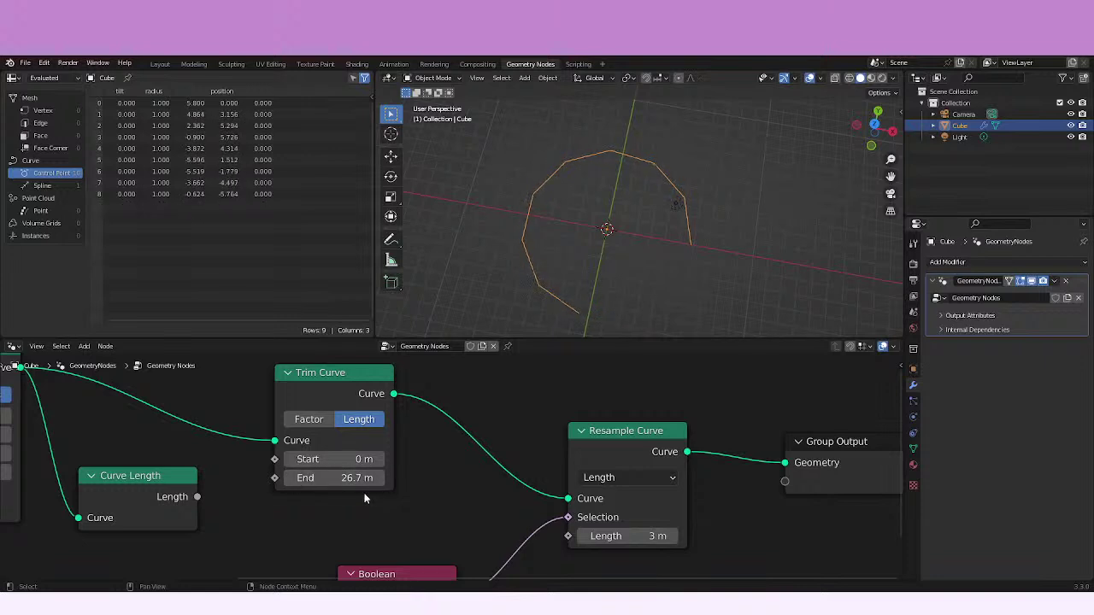
- Adjust the Trim Curve node's End in small increments up to 27.1 m
left_click(381, 479)
left_click(381, 479)
left_click(289, 479)
left_click(289, 478)
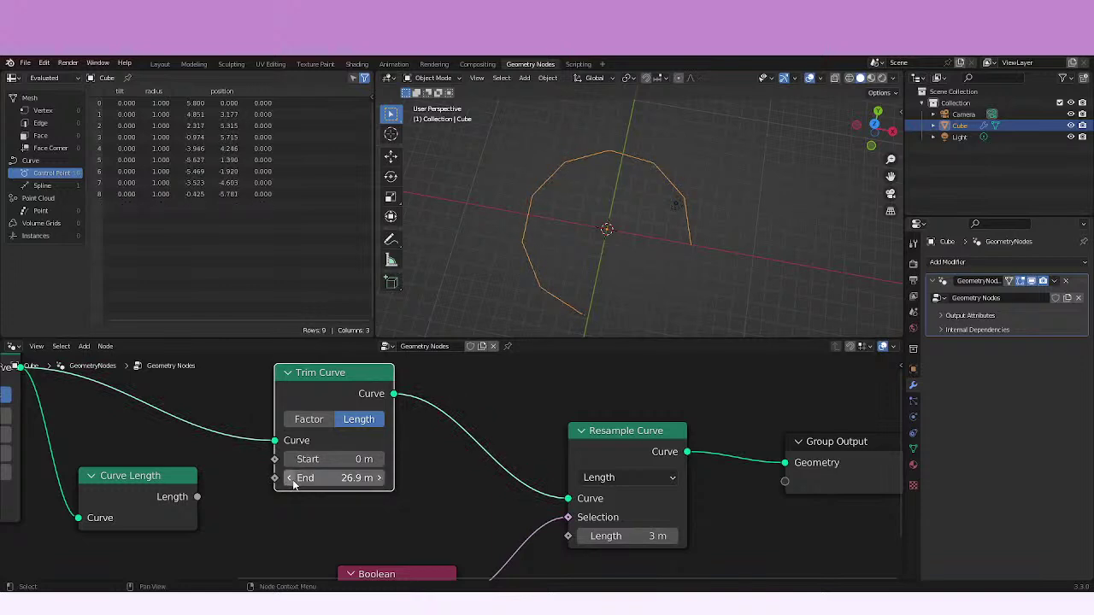
left_click(380, 480)
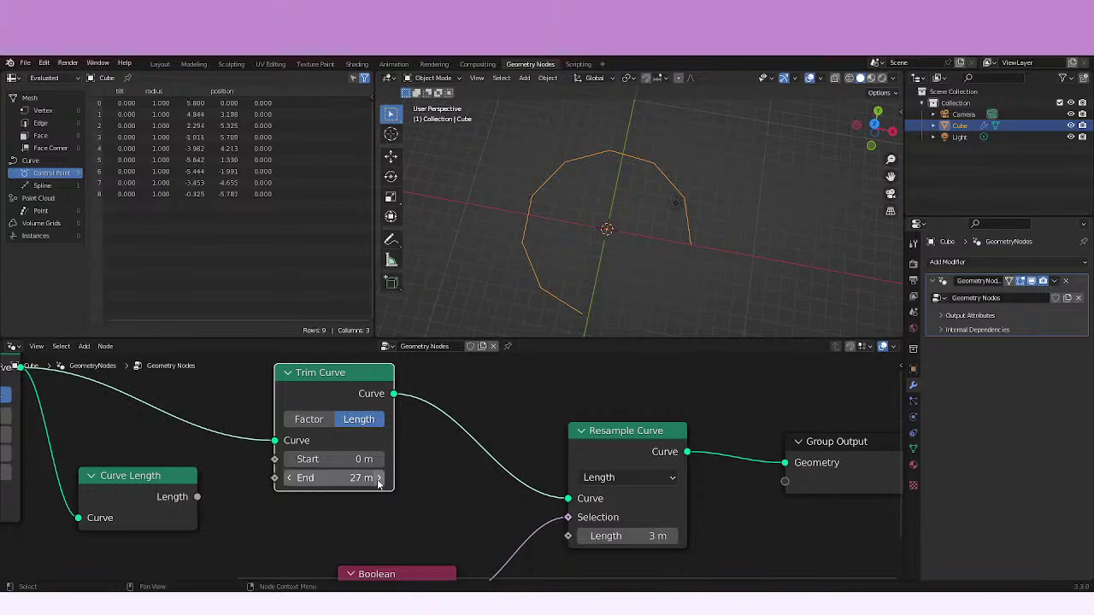
left_click(380, 479)
middle_click_drag(457, 466, 488, 434)
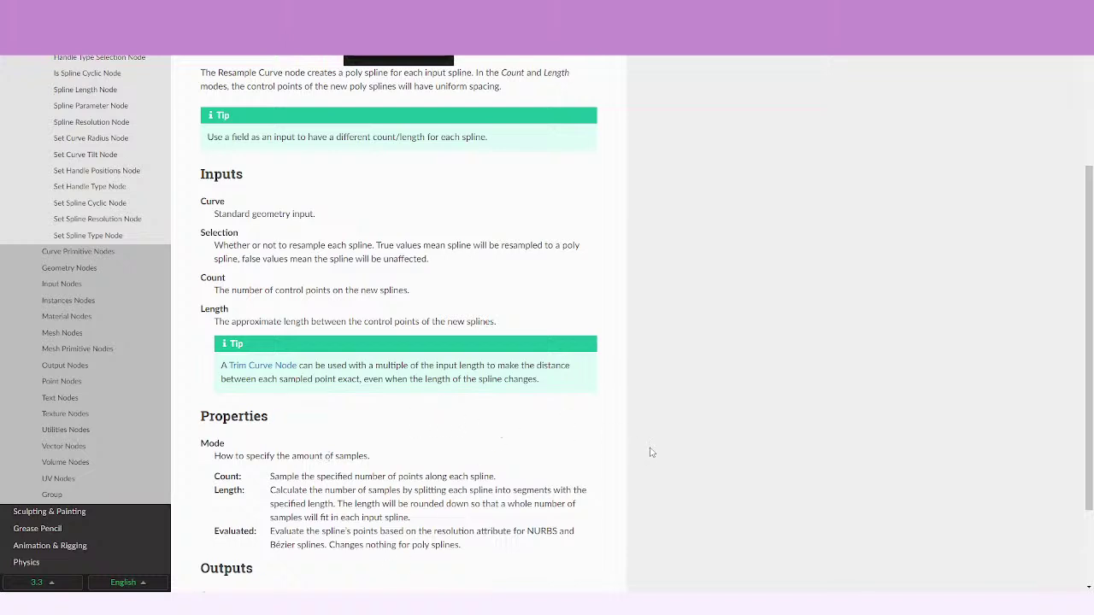
- Review the Resample Curve page of the Blender manual, covering its inputs, the Trim Curve tip and the Mode descriptions
scroll(652, 449, "down", 1)
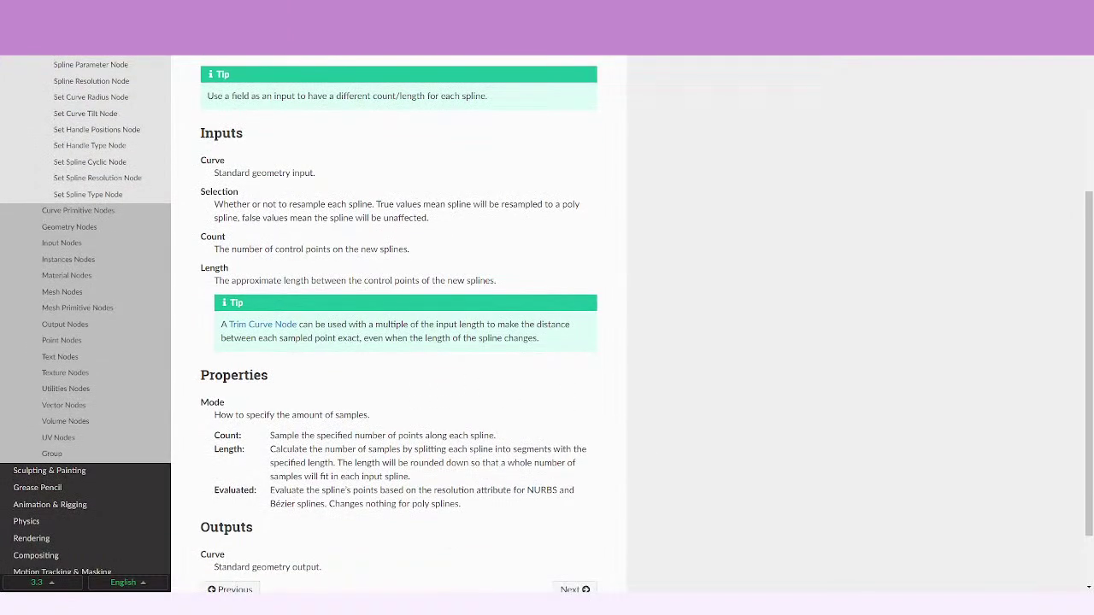
scroll(341, 325, "down", 2)
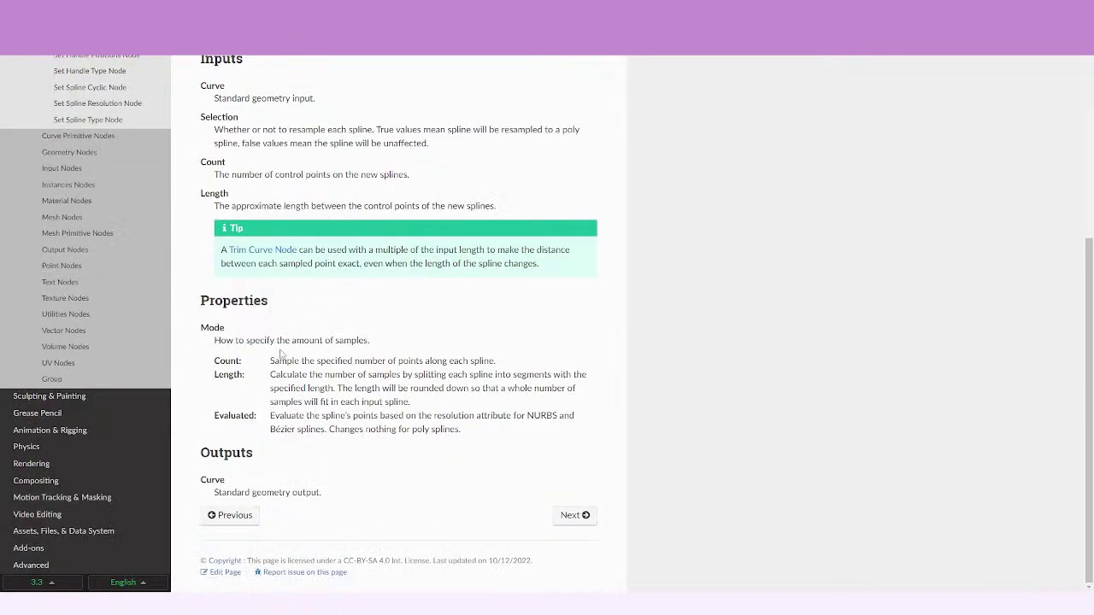
scroll(299, 410, "up", 1)
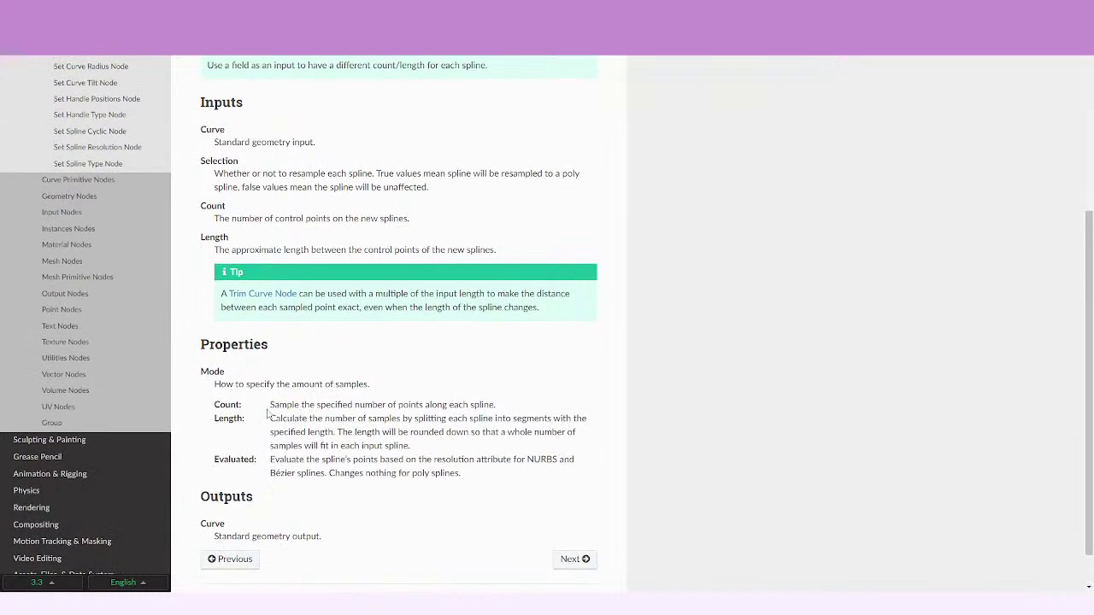
scroll(318, 399, "up", 3)
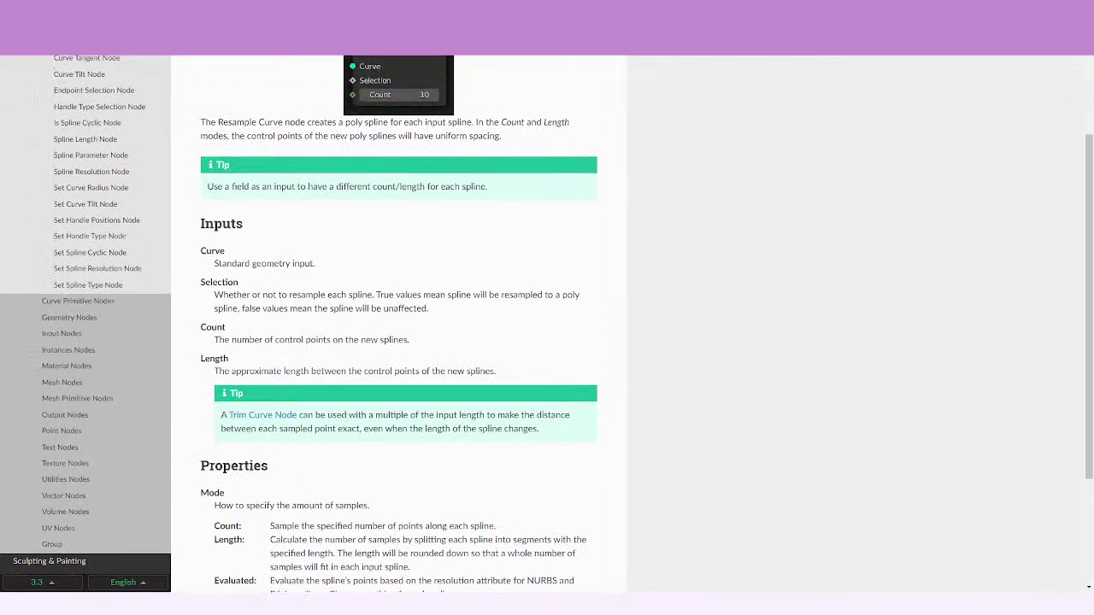
scroll(312, 393, "up", 2)
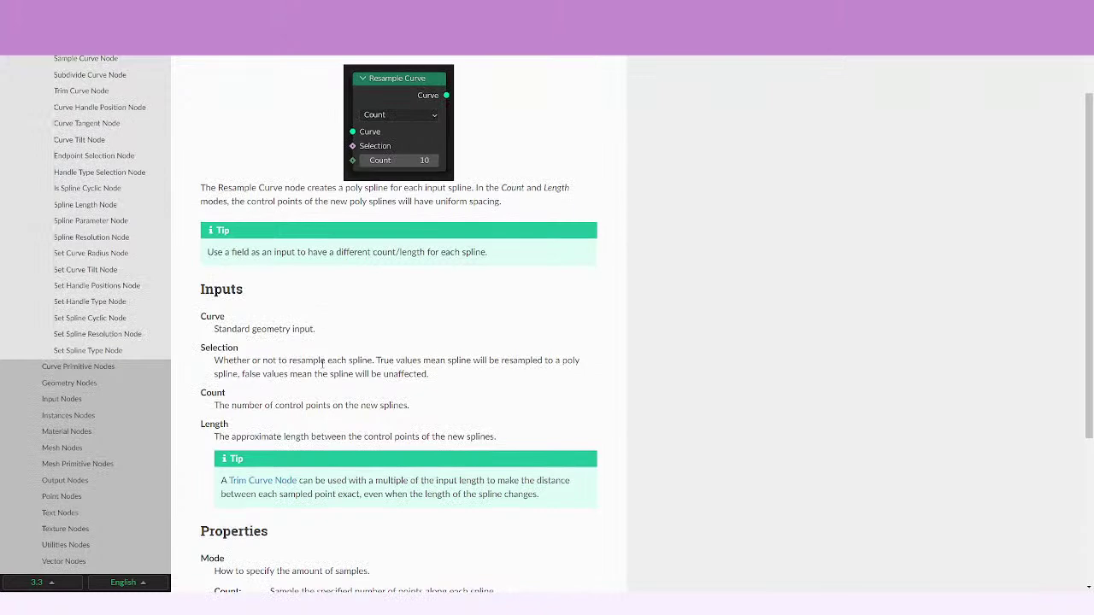
scroll(322, 364, "down", 5)
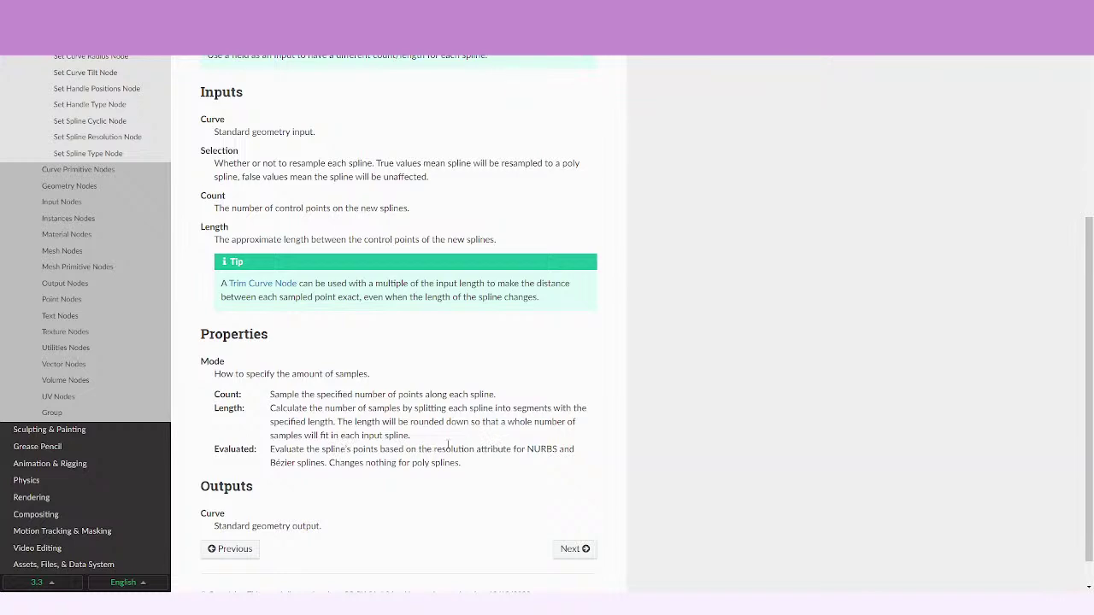
scroll(447, 444, "down", 1)
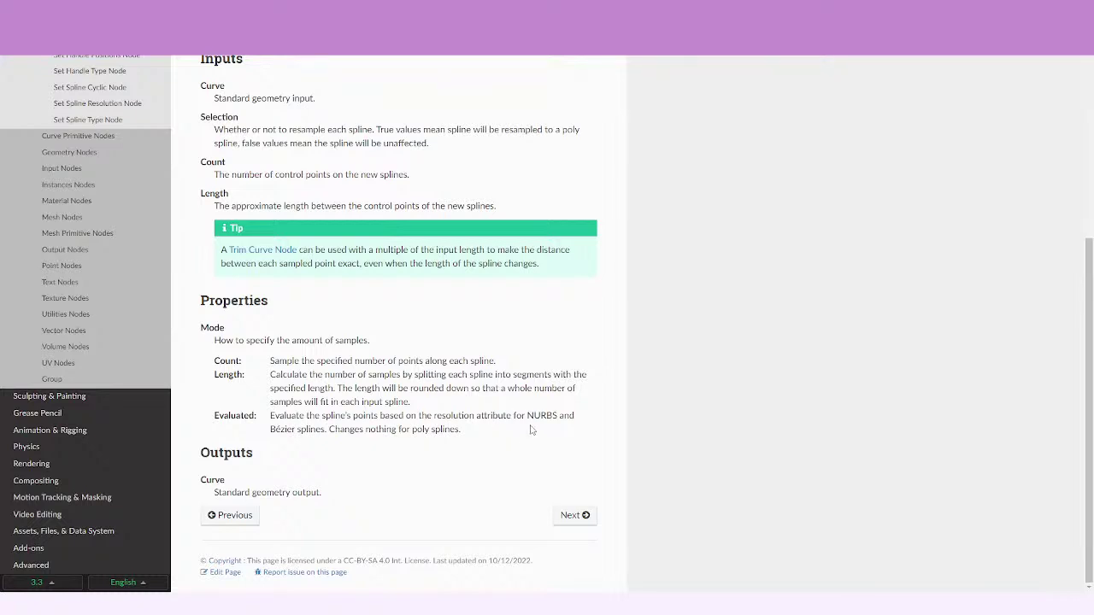
- Search Google for "NURBS" from the manual's Evaluated description, close the search page and return to Blender
left_click_drag(527, 415, 556, 415)
right_click(556, 417)
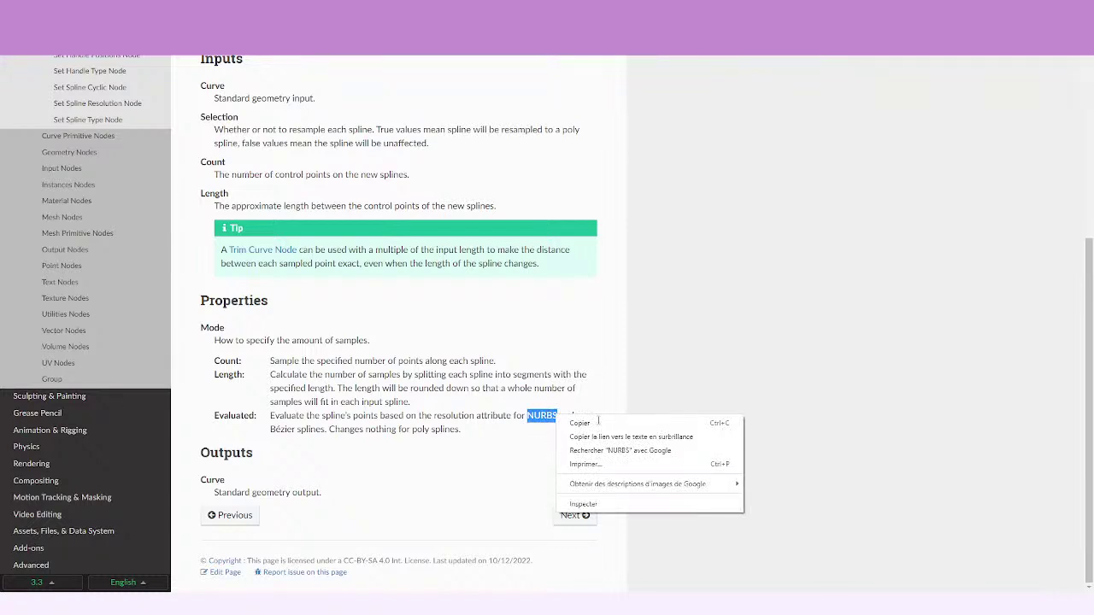
left_click(618, 450)
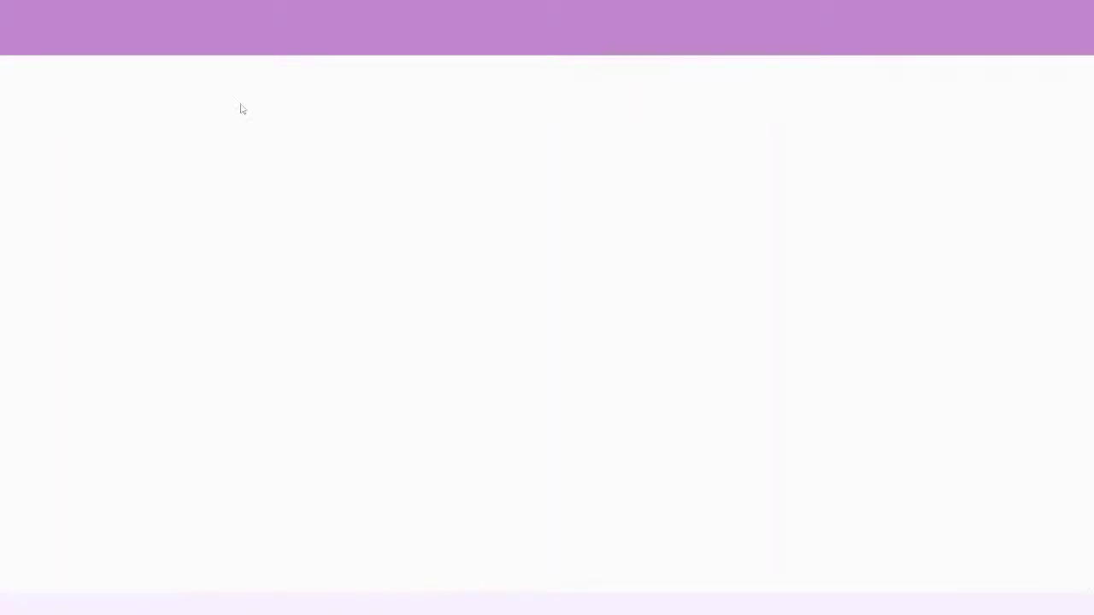
key("ctrl+w")
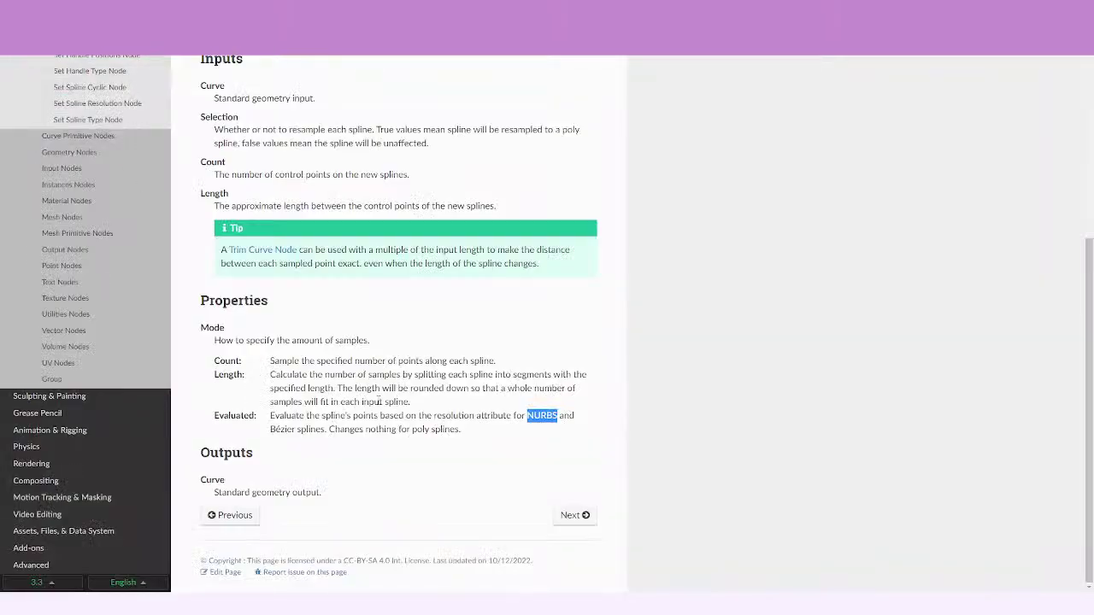
left_click(418, 432)
key("alt+Tab")
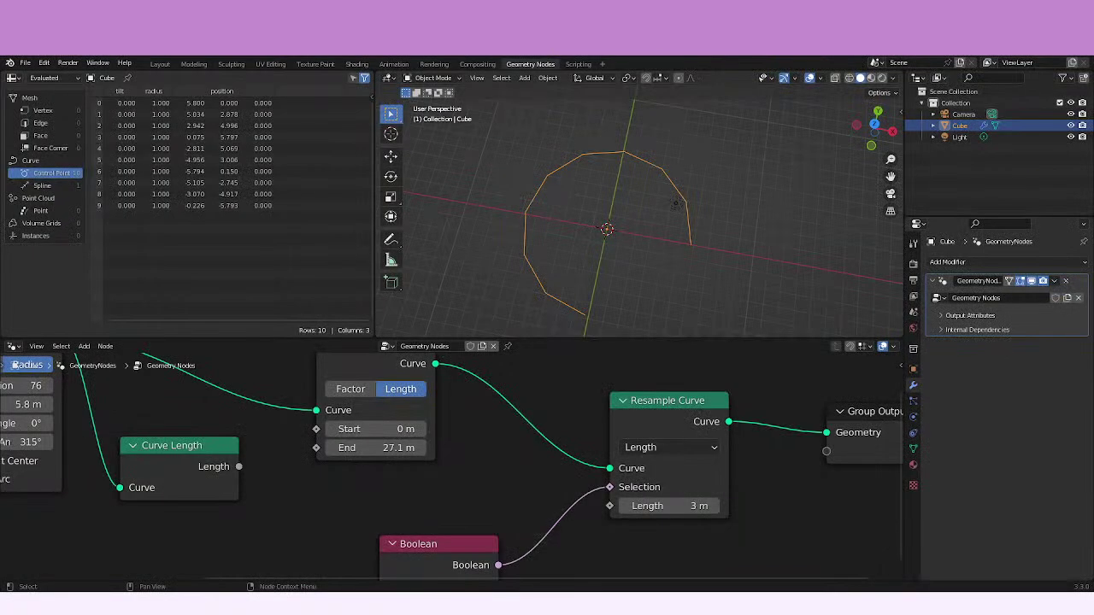
- Delete the Trim Curve and Curve Length nodes and connect the Arc's Curve output directly to the Resample Curve node's Curve input
right_click(430, 518)
middle_click_drag(259, 445, 360, 443)
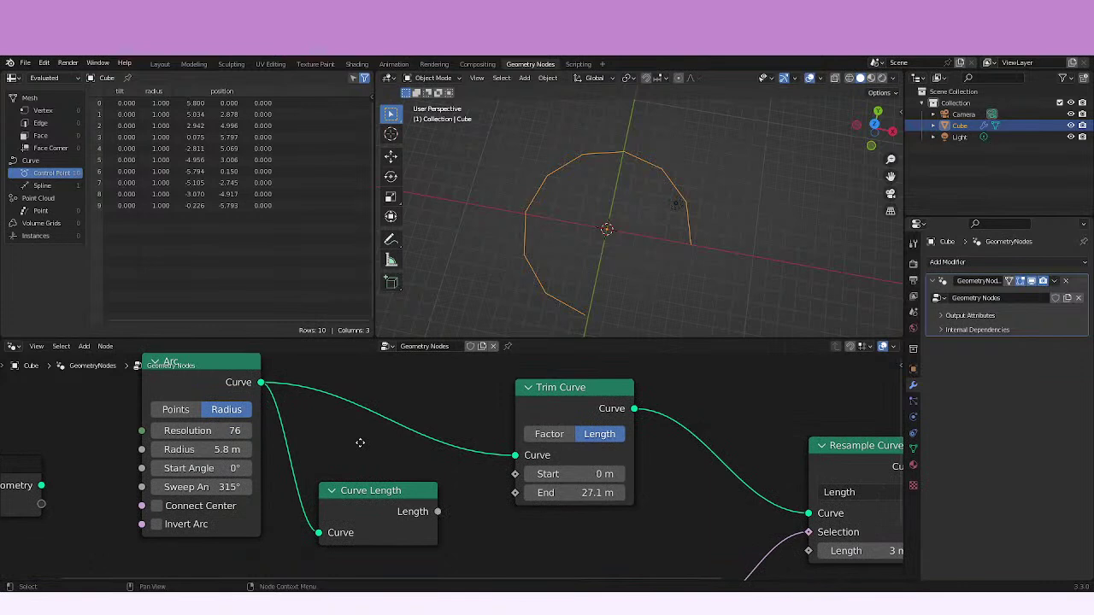
scroll(360, 443, "down", 3)
key("x")
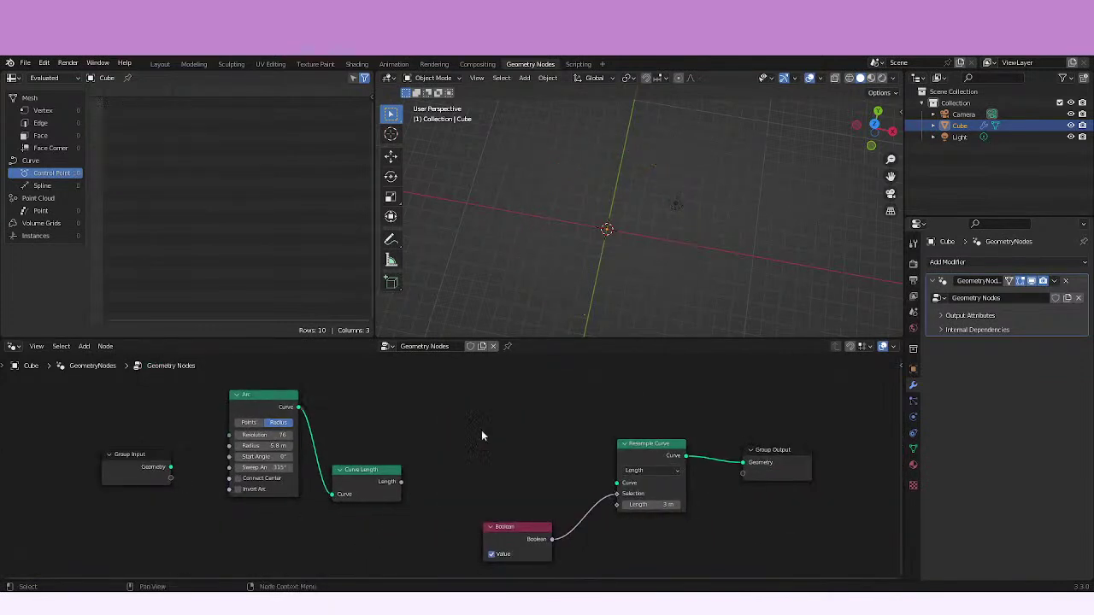
left_click(385, 476)
key("x")
left_click_drag(298, 407, 615, 484)
middle_click_drag(559, 443, 418, 440)
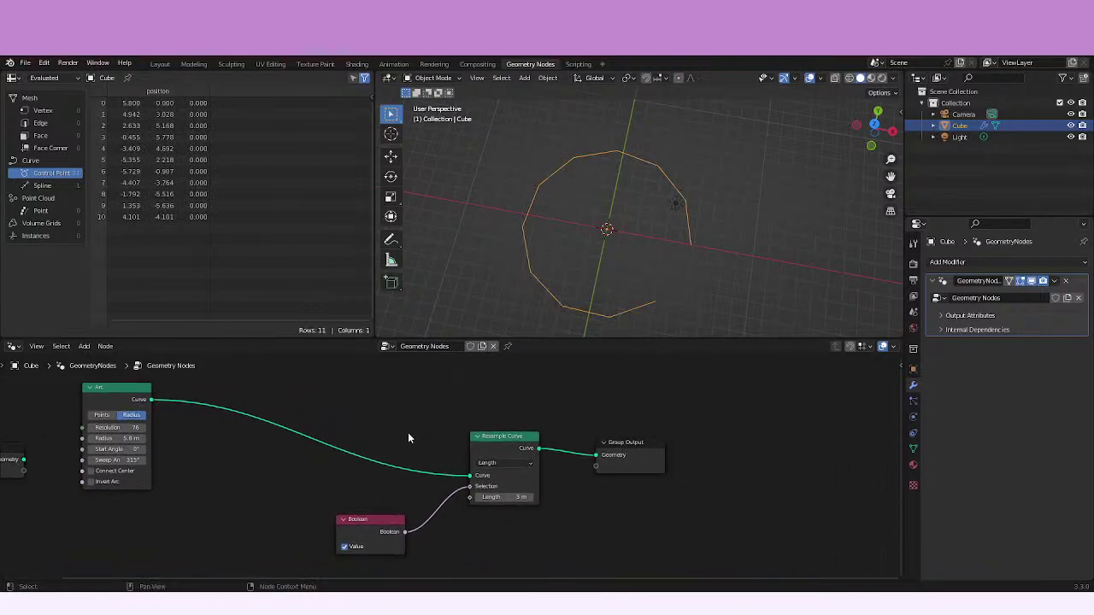
- Set the Resample Curve node's mode to Evaluated and move the Boolean node closer to it
middle_click_drag(130, 403, 470, 463, "ctrl")
left_click(470, 463)
left_click(450, 477)
middle_click_drag(292, 471, 335, 453)
left_click_drag(290, 546, 340, 523)
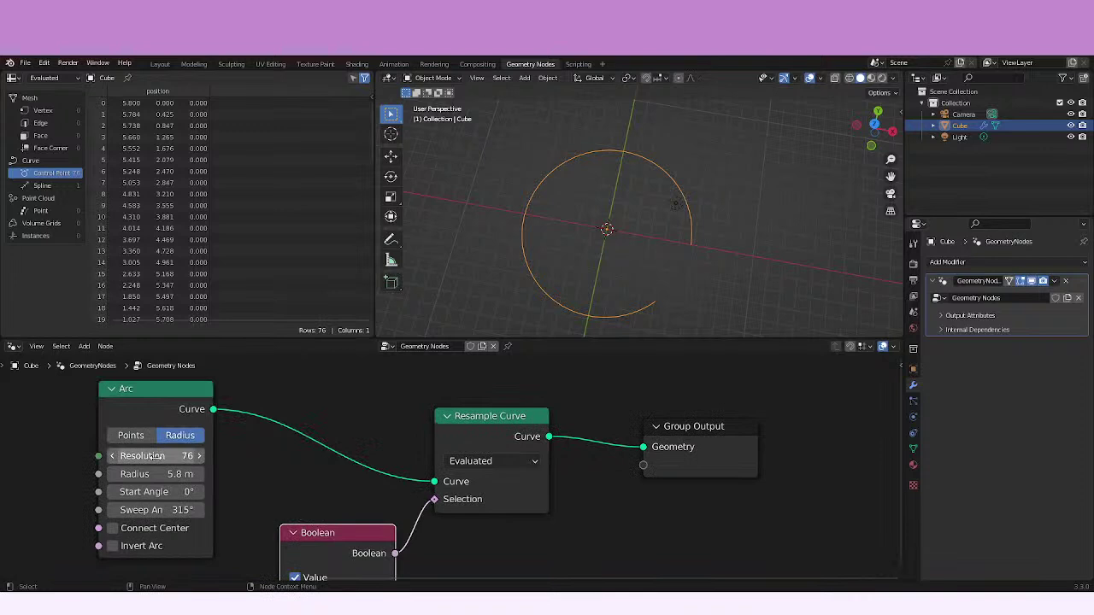
- Lower the Arc node's Resolution to 8 and raise it in single increments to 17
left_click_drag(154, 457, 65, 452)
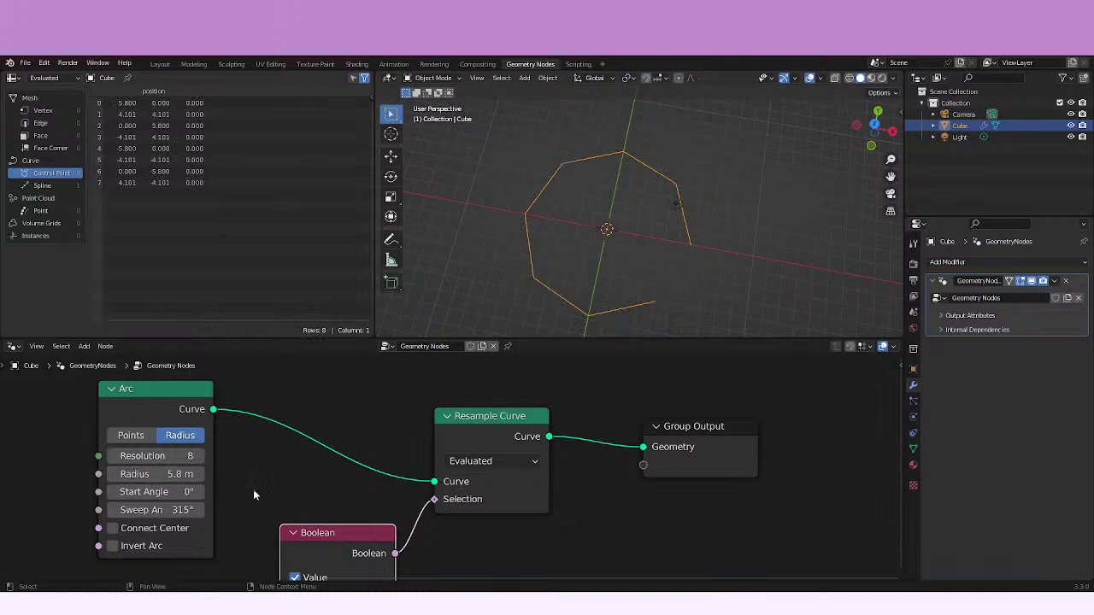
middle_click_drag(232, 470, 212, 448)
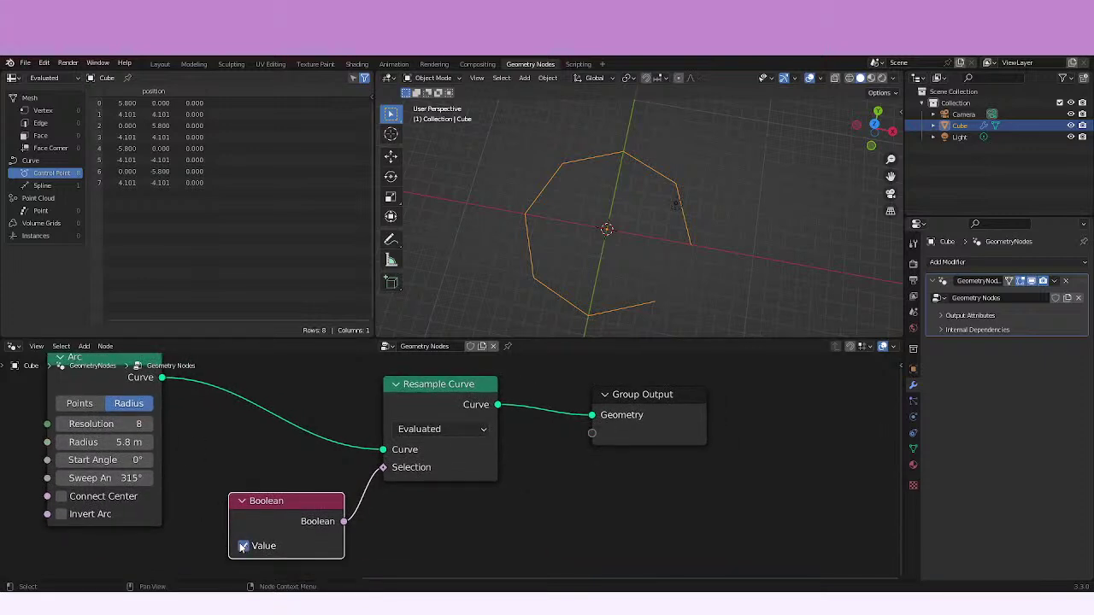
left_click(148, 424)
left_click(148, 425)
left_click(148, 425)
left_click(148, 424)
left_click(148, 425)
left_click(149, 426)
left_click(151, 425)
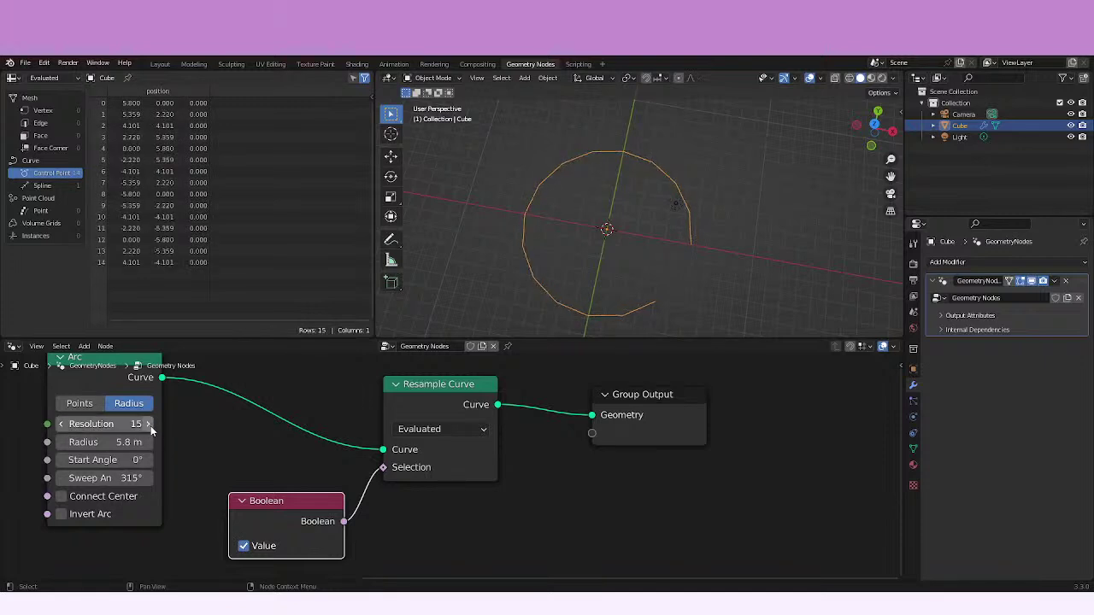
left_click(150, 426)
left_click(151, 426)
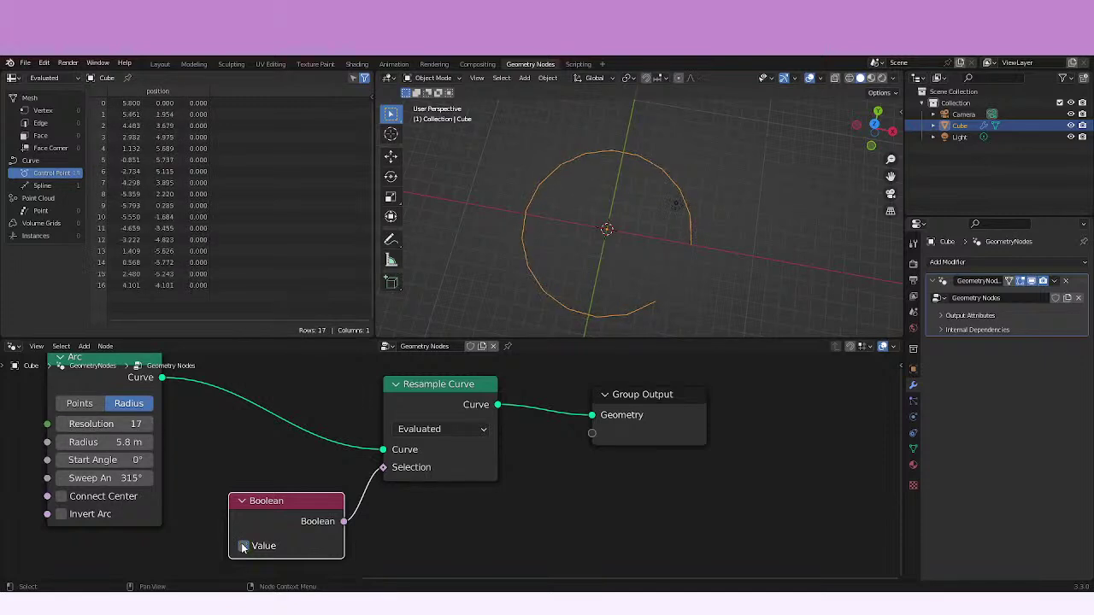
left_click(432, 430)
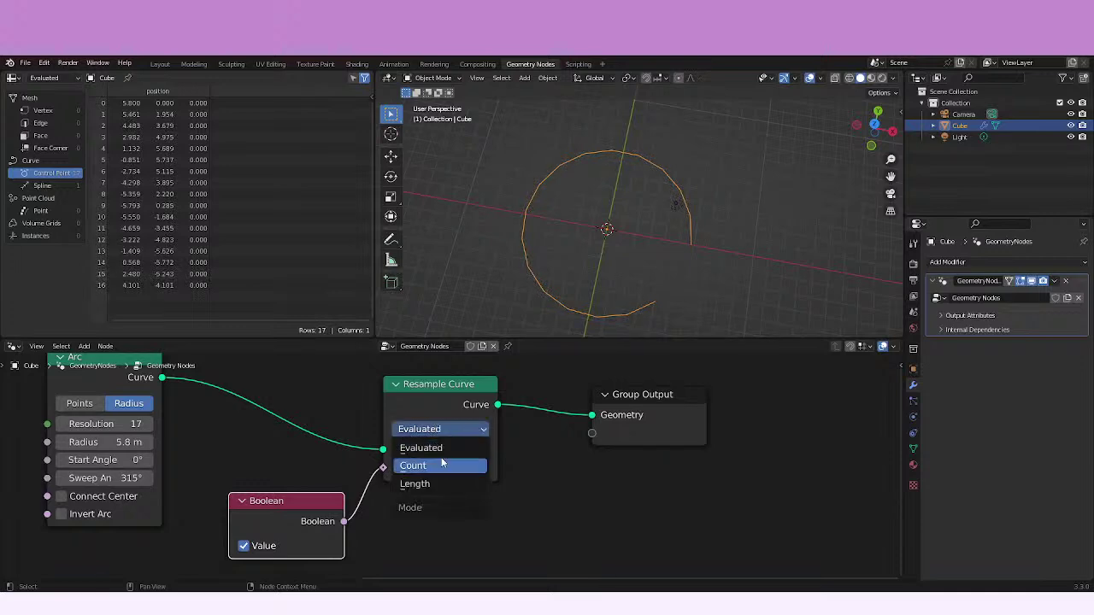
scroll(374, 471, "up", 3, "ctrl")
scroll(248, 457, "down", 3, "ctrl")
scroll(276, 473, "down", 2)
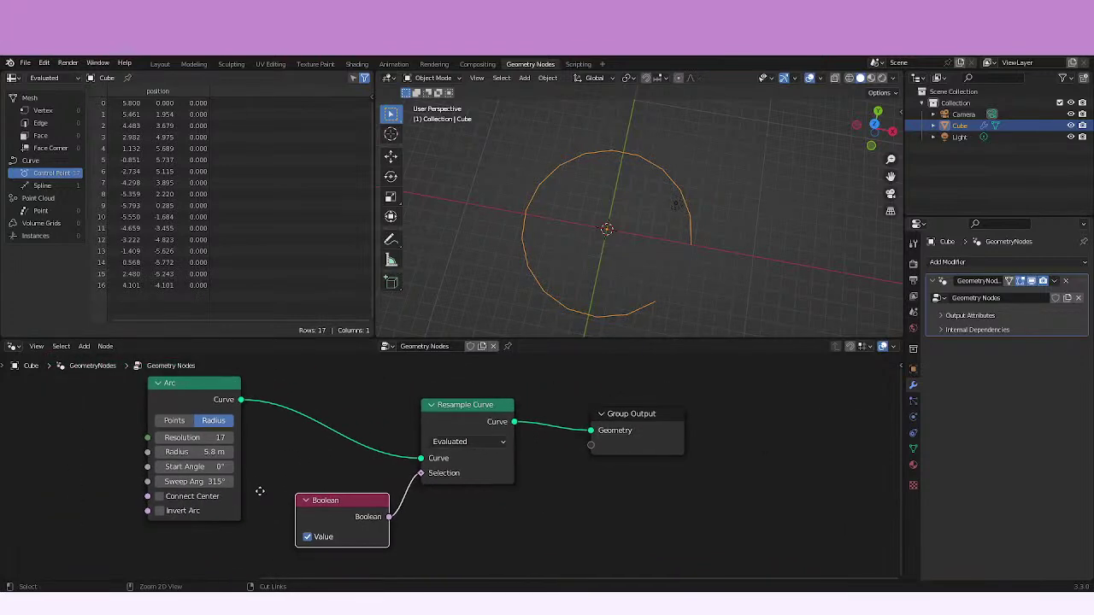
scroll(260, 492, "down", 1, "ctrl")
scroll(248, 488, "down", 1)
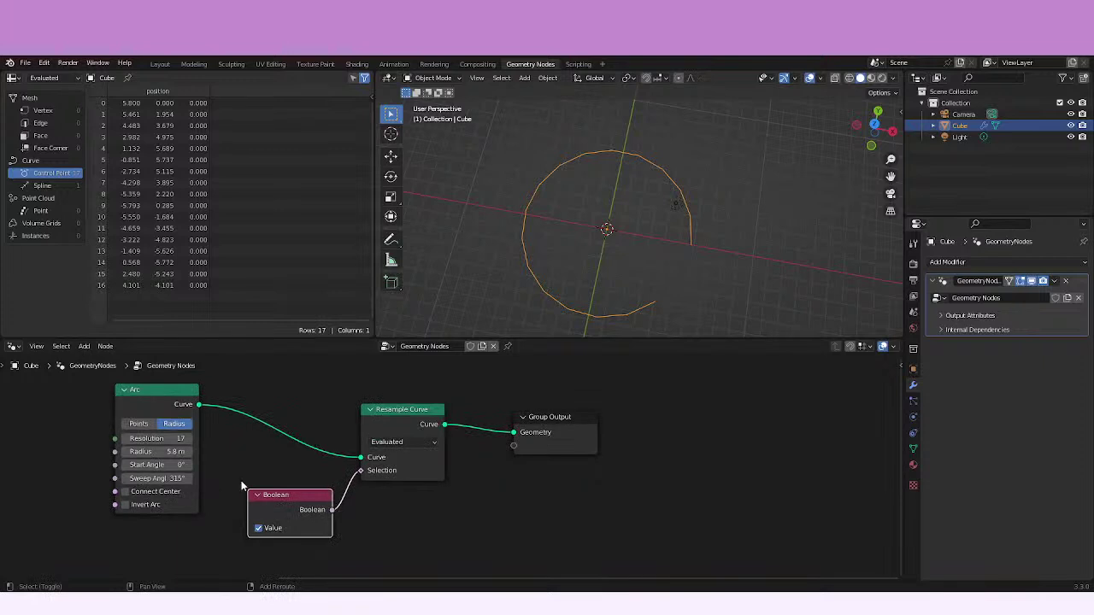
- Raise the Arc node's Resolution in single increments to 24 and check the control point rows in the spreadsheet
left_click(189, 438)
left_click(190, 439)
left_click(190, 438)
left_click(190, 438)
left_click(189, 439)
left_click(189, 438)
left_click(190, 439)
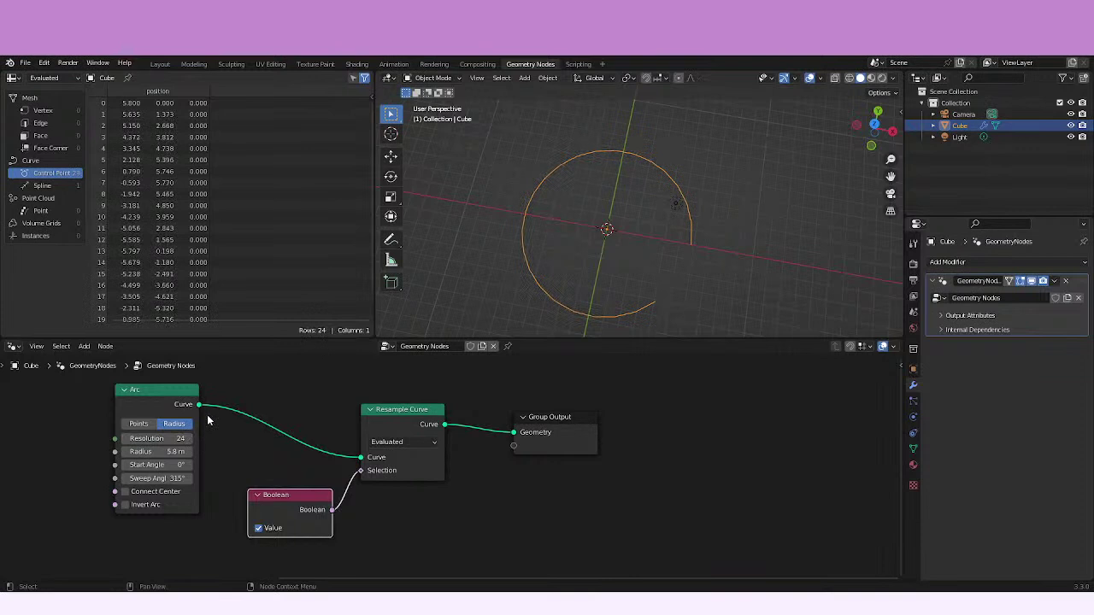
scroll(280, 278, "down", 1)
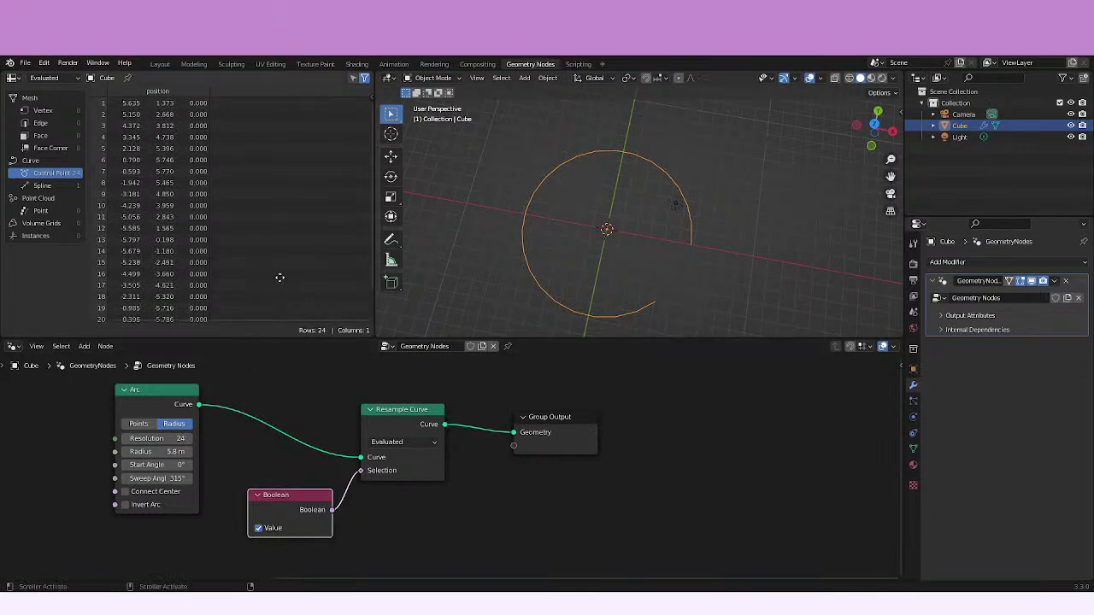
scroll(280, 277, "down", 3)
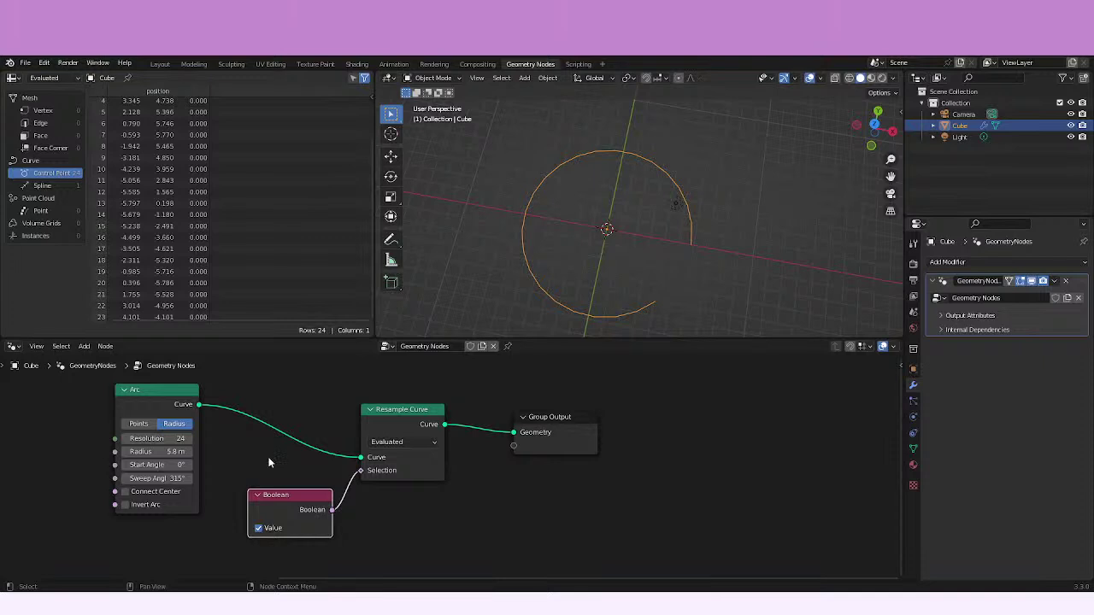
- Turn the Boolean node's Value off and back on to compare the curve with and without resampling
middle_click_drag(268, 462, 323, 474)
left_click(310, 538)
left_click(309, 539)
- Delete the Arc node from the node tree
left_click(220, 402)
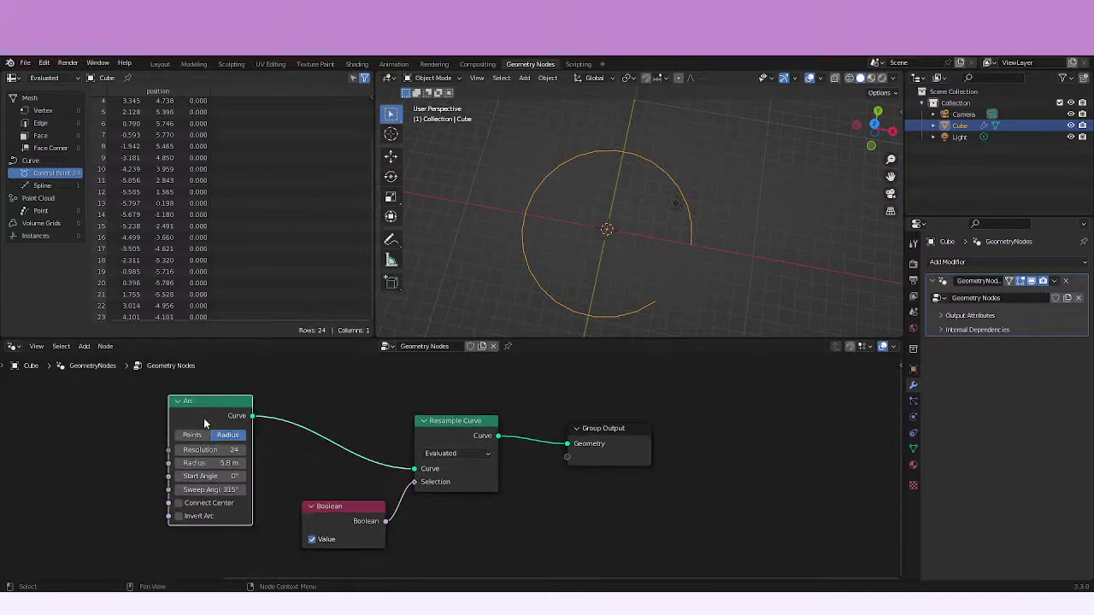
key("x")
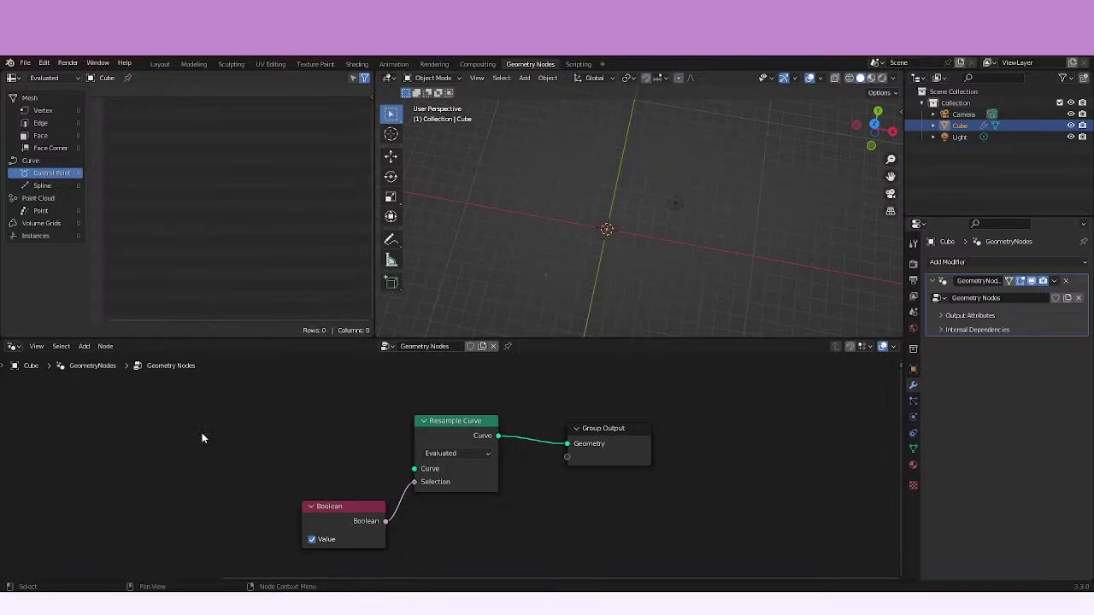
- Add a Bezier Segment node and connect its Curve output to the Resample Curve node's Curve input
key("shift+a")
mouse_move(186, 398)
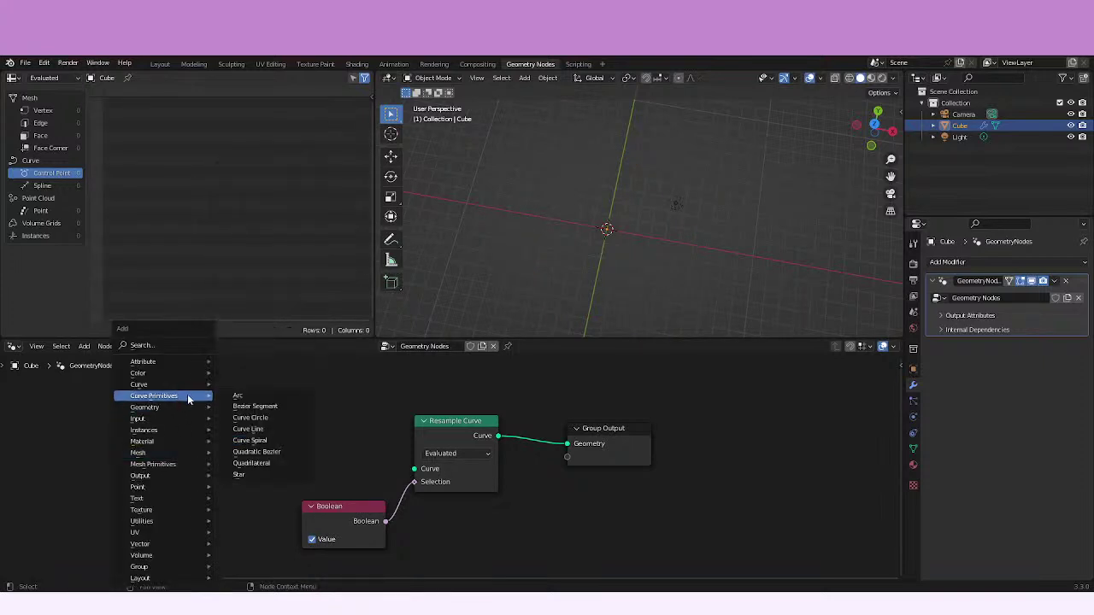
left_click(276, 406)
left_click(261, 419)
left_click_drag(262, 421, 415, 468)
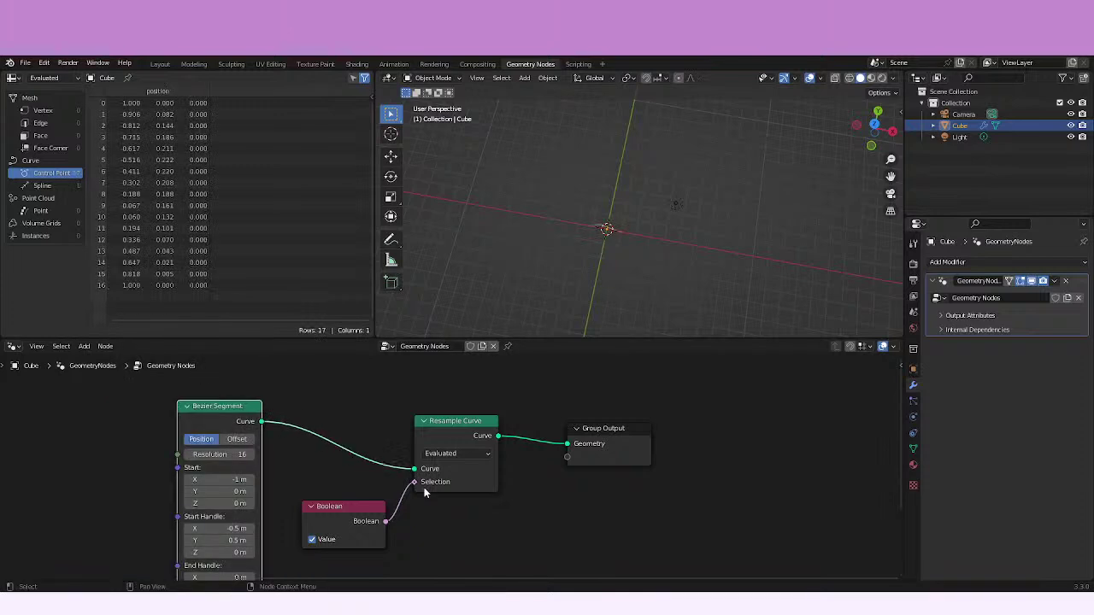
- Set the Bezier Segment node's handle mode to Offset
left_click(315, 541)
middle_click_drag(479, 298, 597, 274)
key("KP_Decimal")
left_click(860, 78)
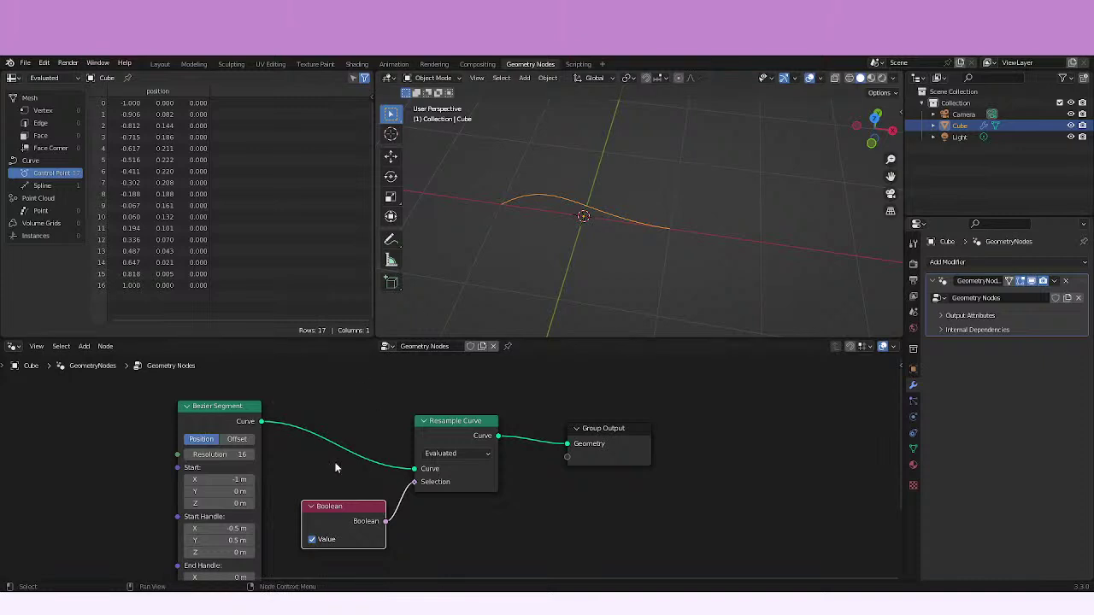
left_click(240, 438)
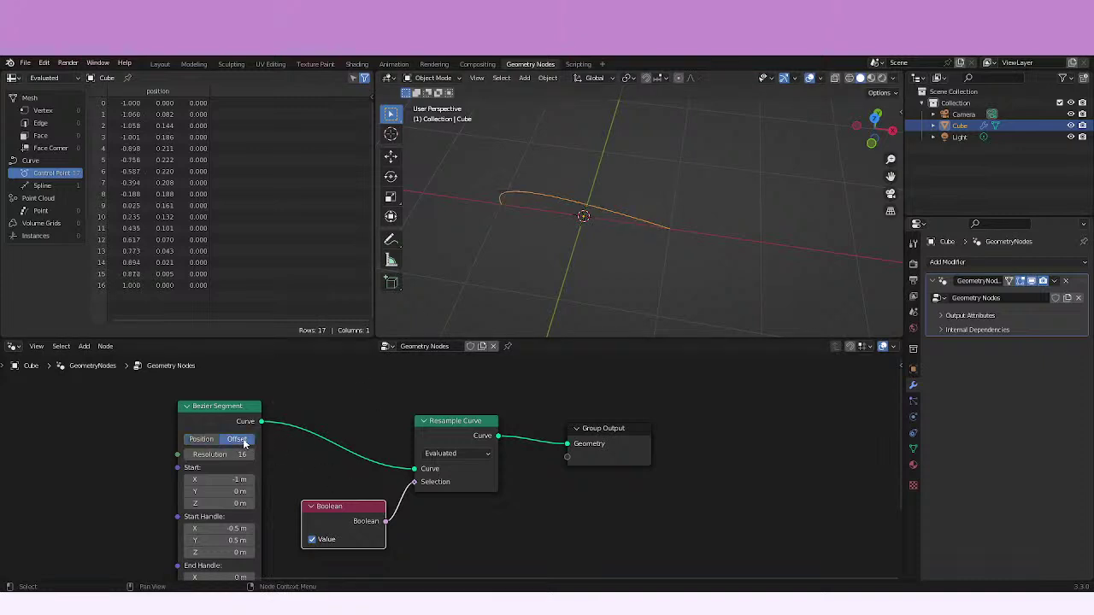
- Compare the raw and resampled curve by wiring Bezier Segment straight to Group Output and restoring the link through Resample Curve
left_click(312, 539)
left_click(312, 540)
left_click_drag(261, 422, 567, 444)
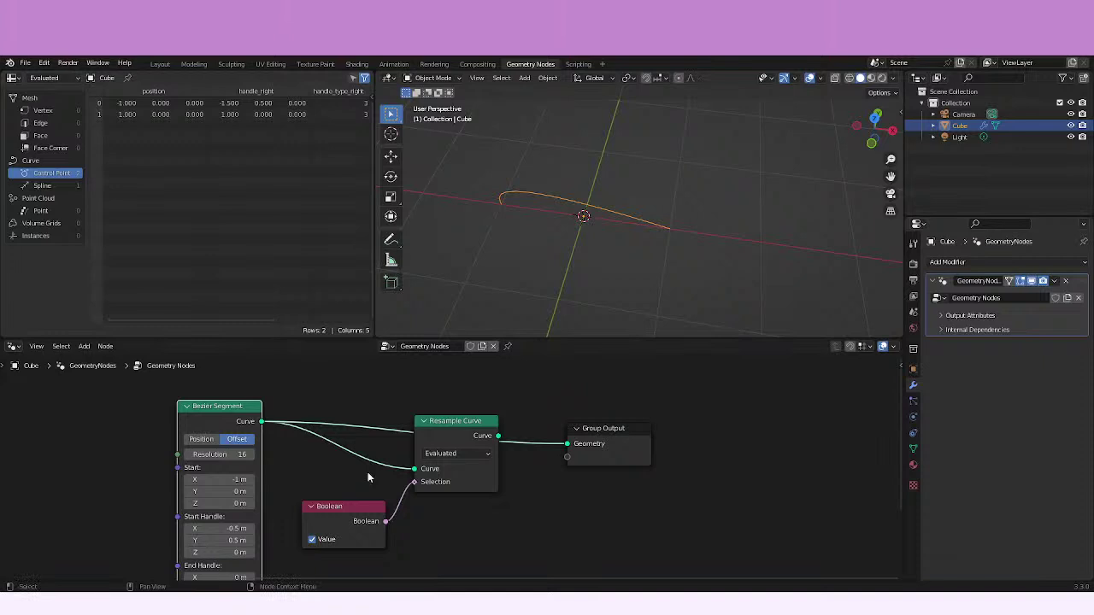
right_click_drag(555, 436, 432, 399, "ctrl")
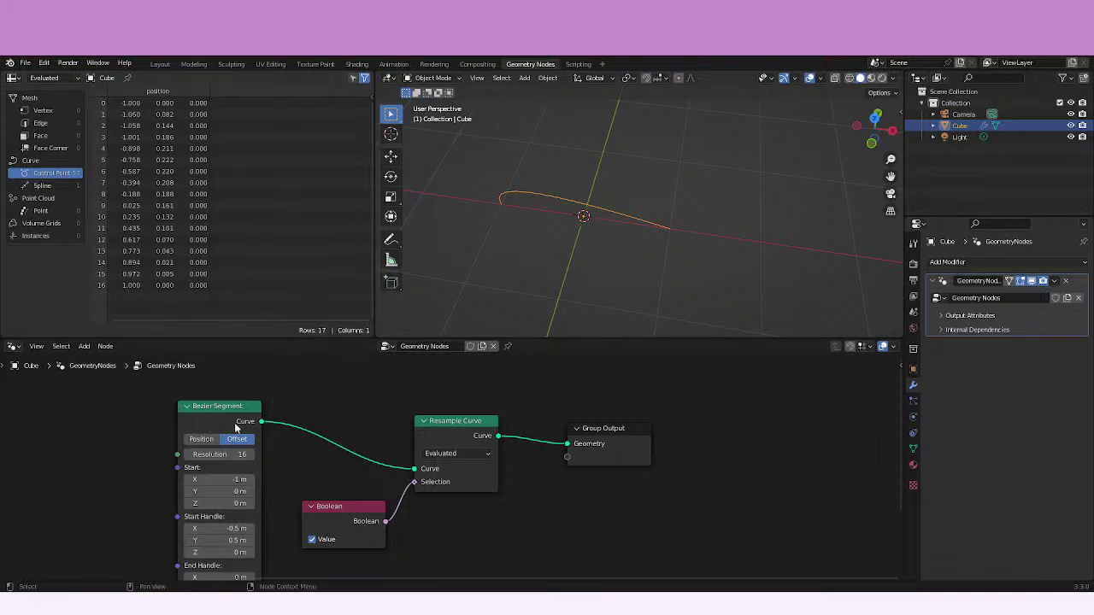
- Move the Bezier Segment node farther away from the Resample Curve node
left_click_drag(197, 418, 139, 415)
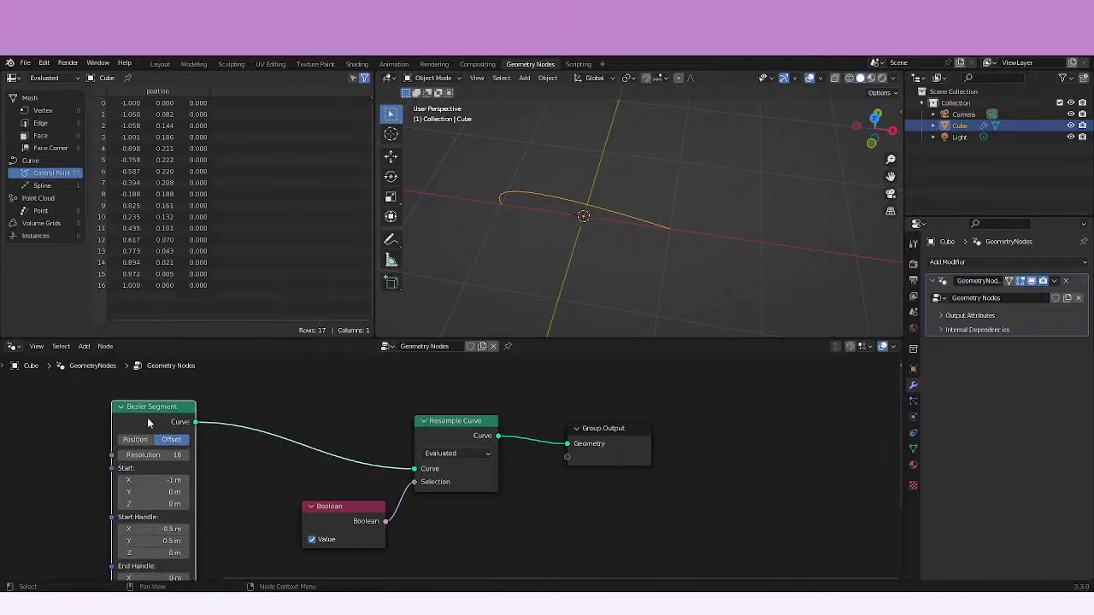
scroll(313, 462, "right", 2, "ctrl")
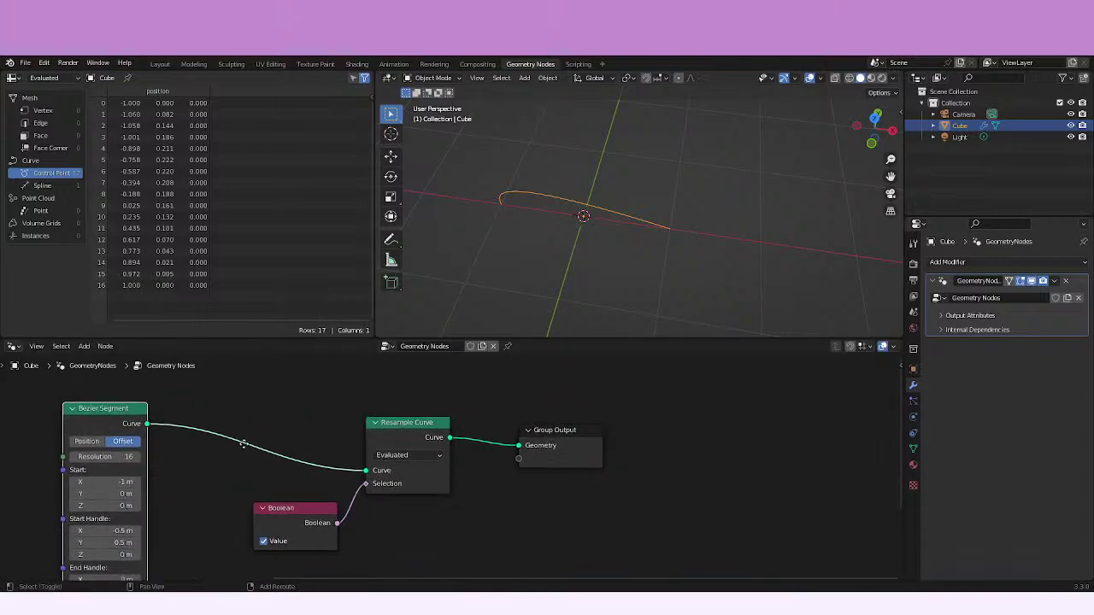
middle_click_drag(282, 411, 335, 422, "ctrl")
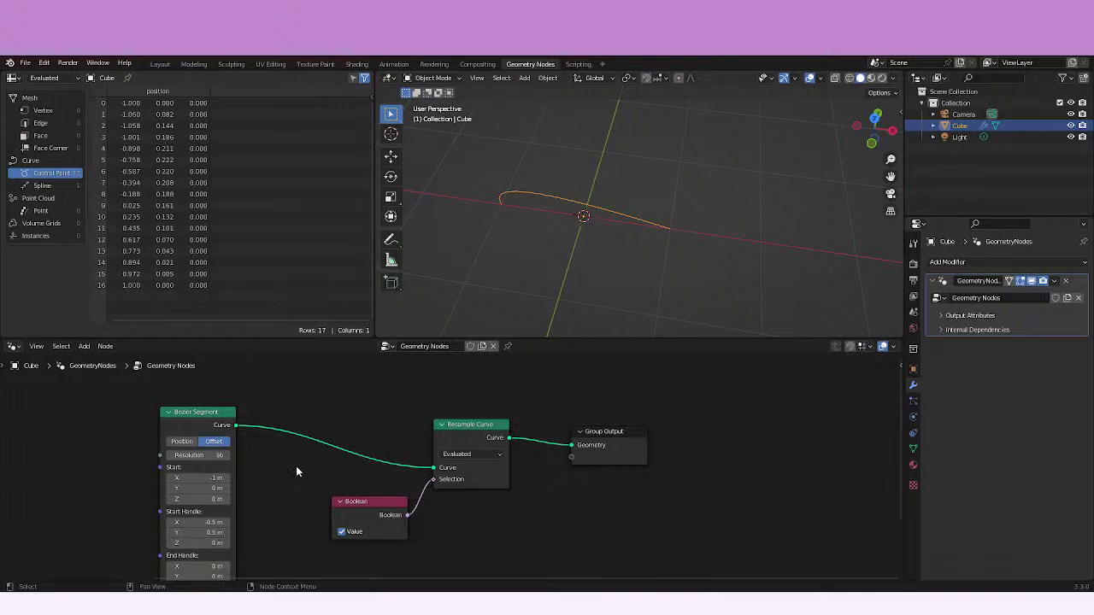
left_click(193, 422)
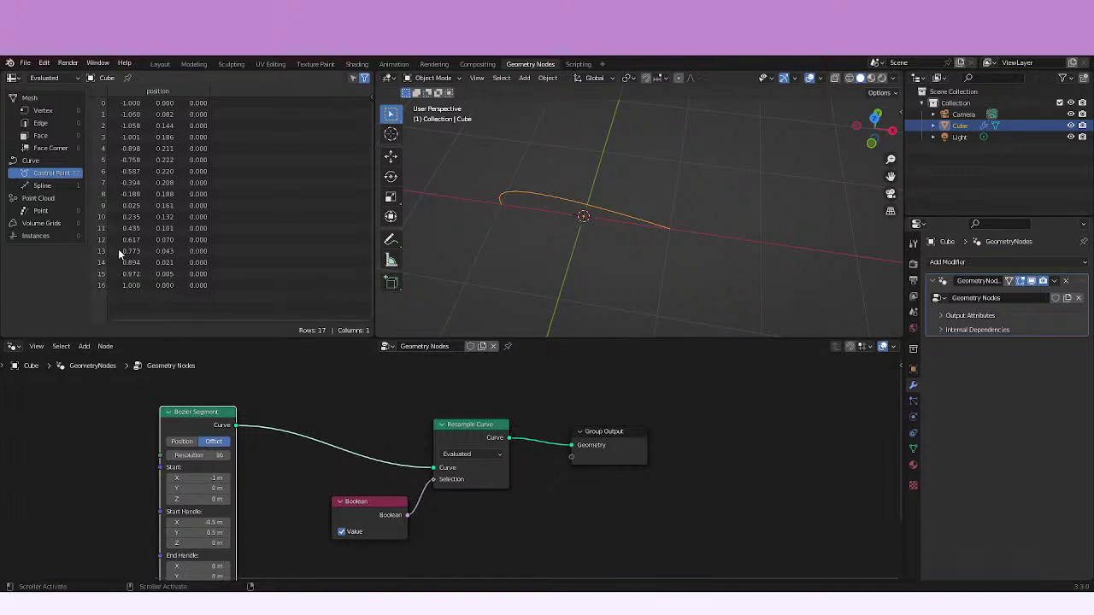
middle_click_drag(328, 428, 258, 390)
- Lower the Bezier Segment's Resolution to 11 and 10, switching Group Output between the direct and resampled curve to compare control points
left_click_drag(124, 408, 500, 453)
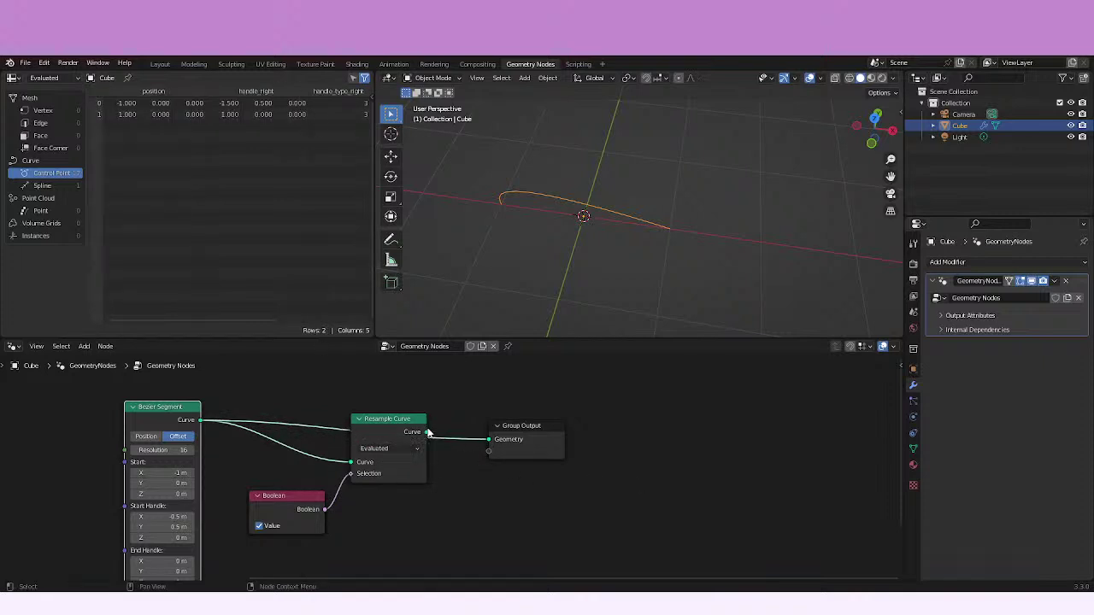
left_click(354, 440, "ctrl+shift")
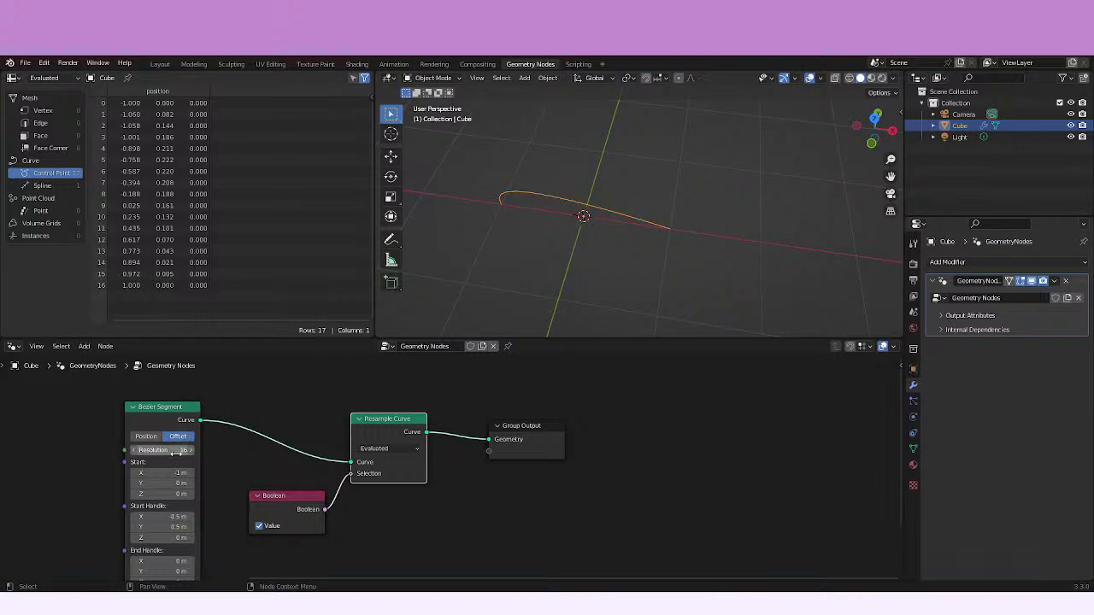
left_click_drag(164, 450, 142, 450)
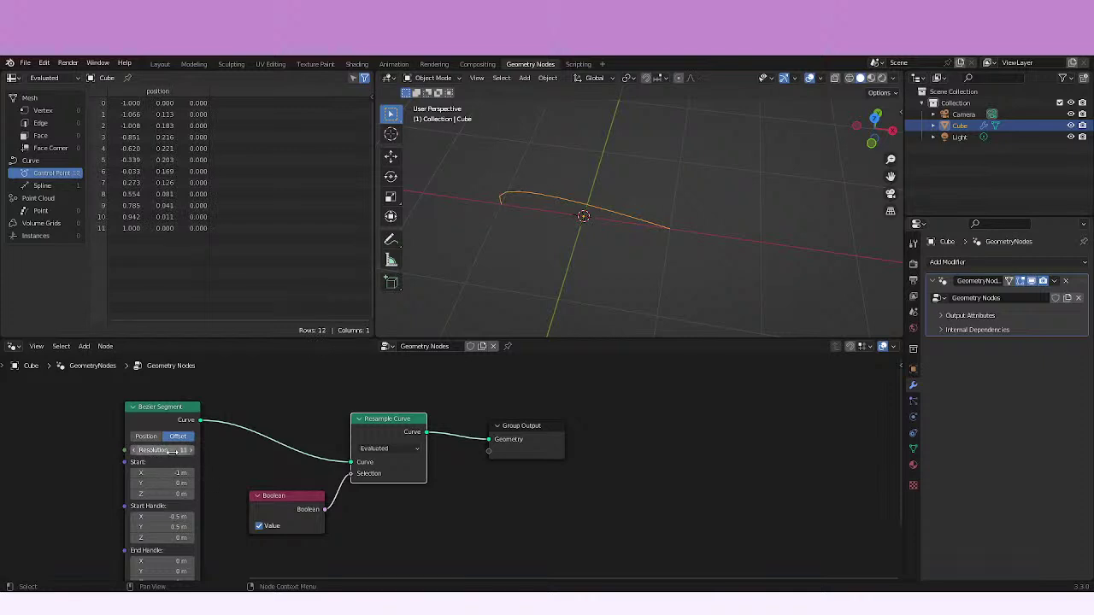
left_click_drag(202, 419, 488, 452)
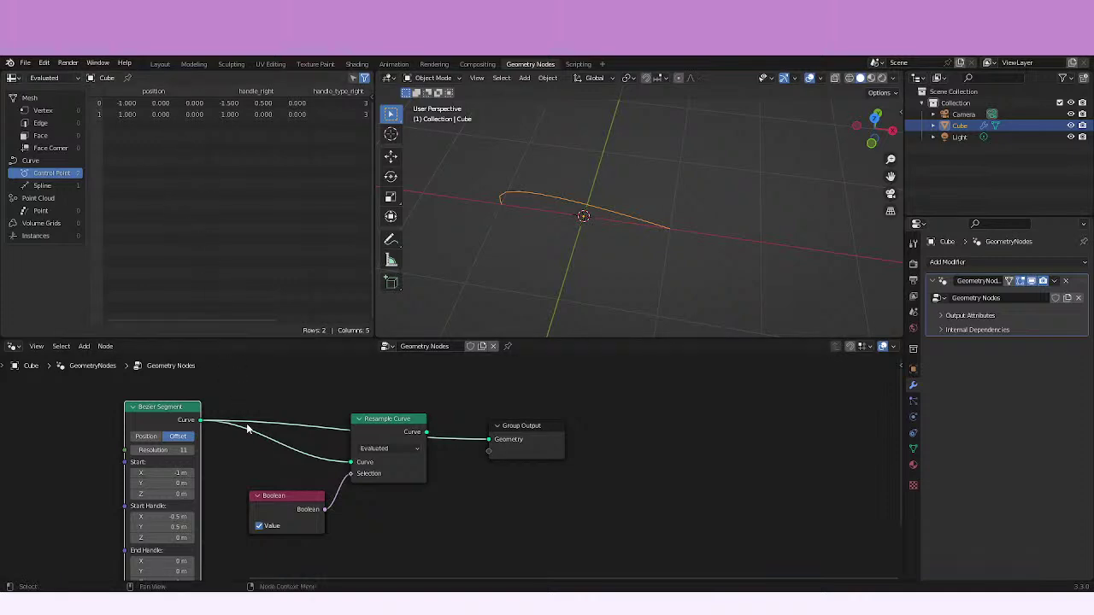
left_click_drag(175, 449, 163, 450)
left_click_drag(426, 432, 490, 439)
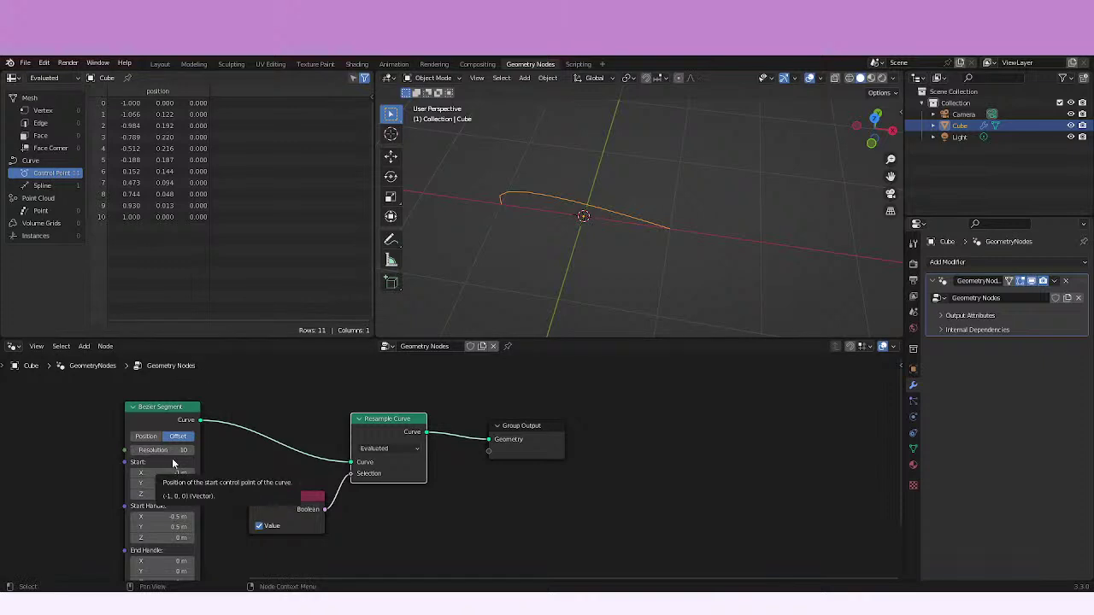
- Move Group Output farther along and insert a Curve to Points node between Resample Curve and Group Output
left_click_drag(537, 425, 606, 439)
key("shift+a")
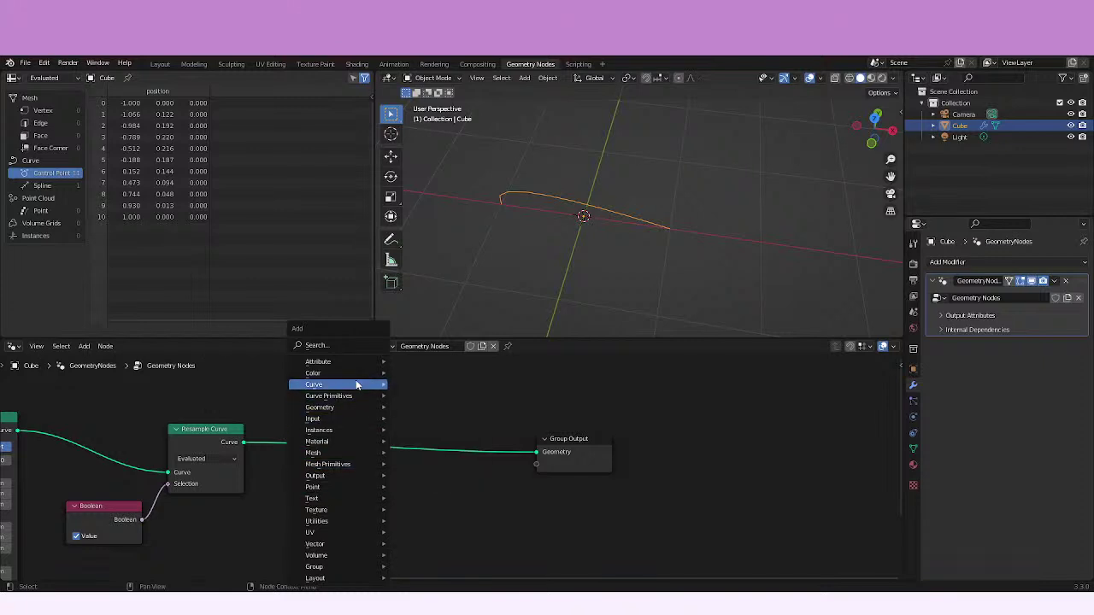
mouse_move(342, 386)
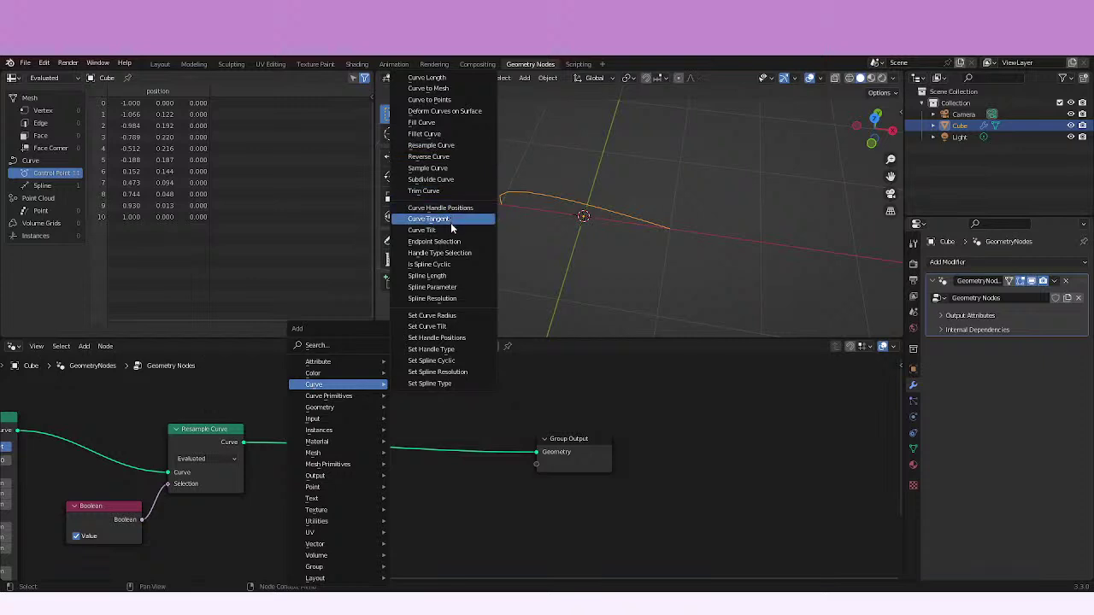
left_click(451, 100)
left_click(372, 407)
- Set the Bezier Segment's Resolution to 42 and the Curve to Points node's Count to 4
middle_click_drag(467, 405, 677, 422)
left_click_drag(200, 472, 148, 469)
left_click_drag(620, 508, 580, 507)
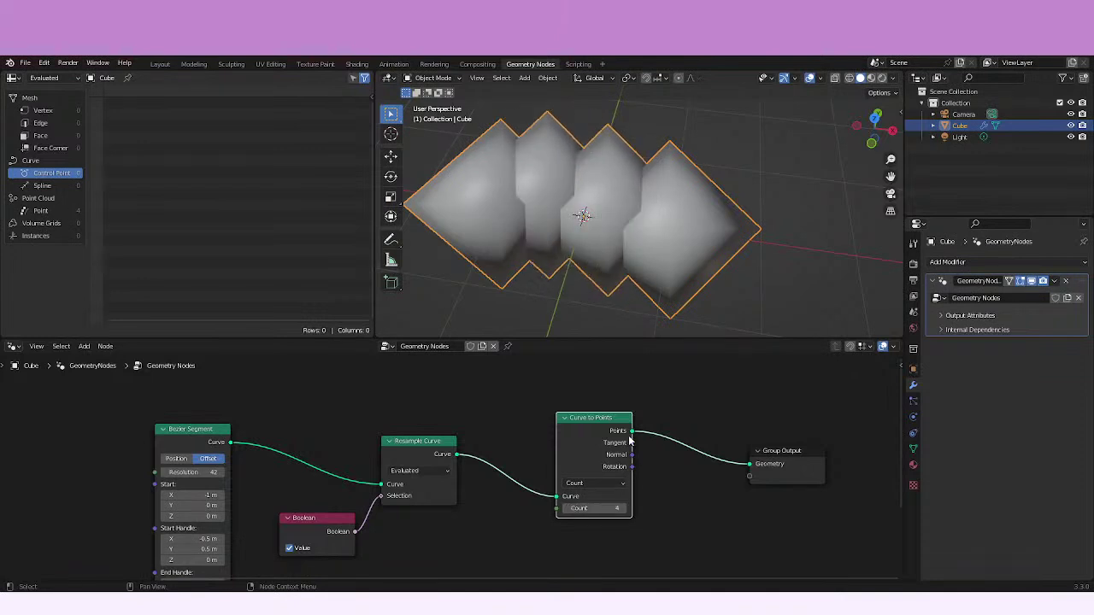
- Connect Resample Curve directly to Group Output and delete the Curve to Points node
left_click(419, 444, "ctrl+shift")
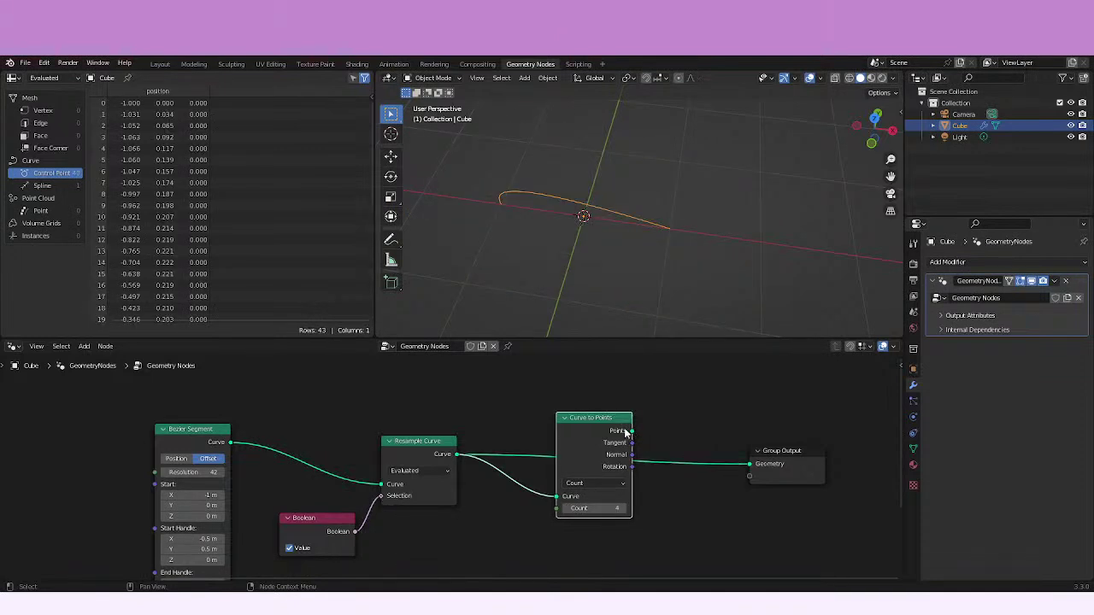
key("x")
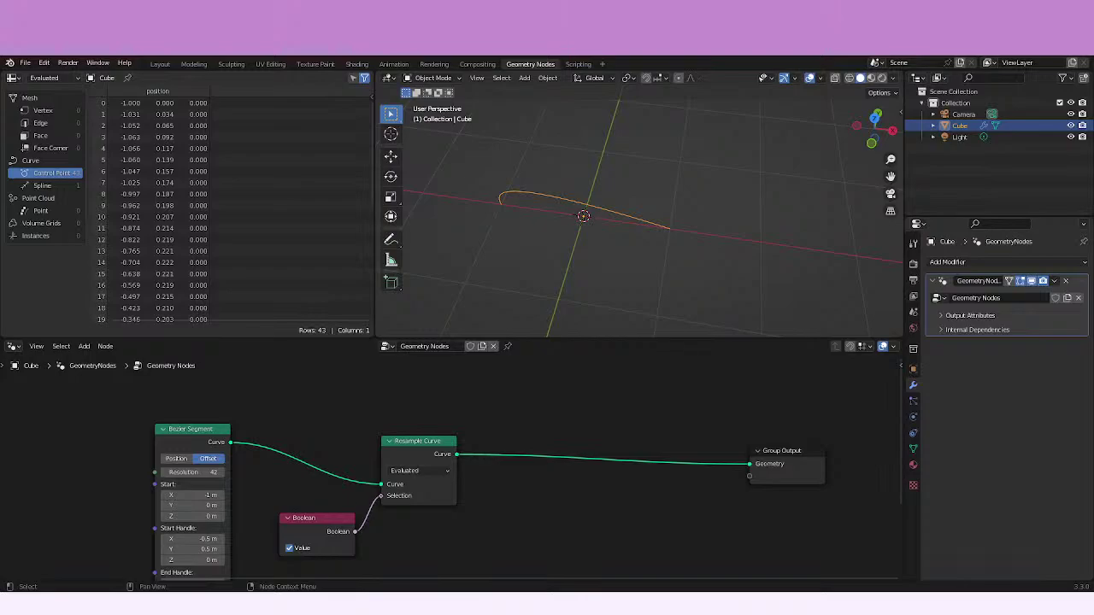
key("alt+Tab")
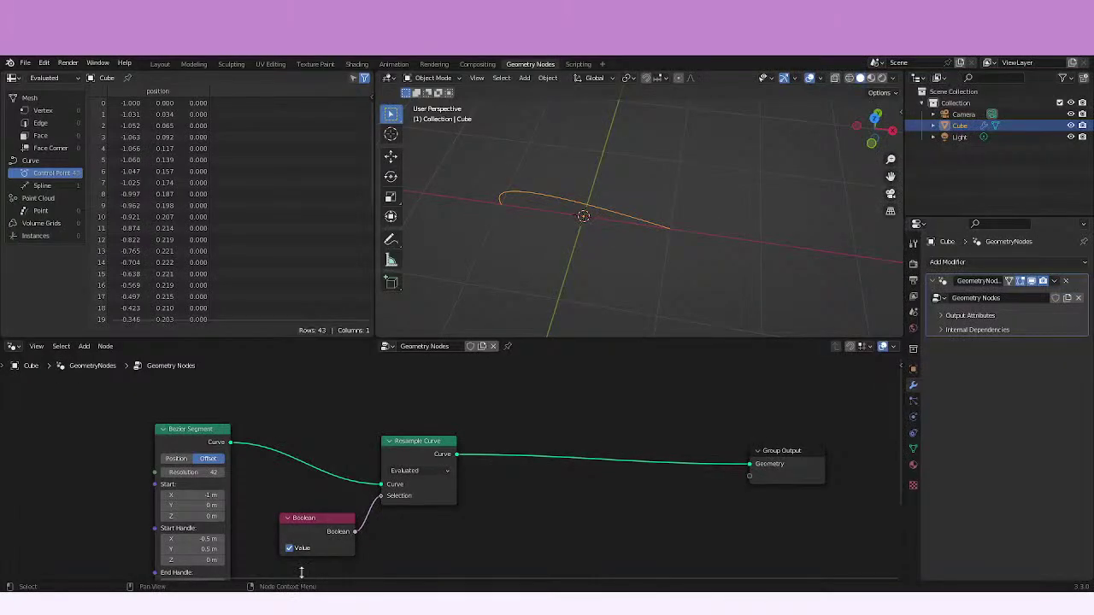
middle_click_drag(520, 464, 414, 474)
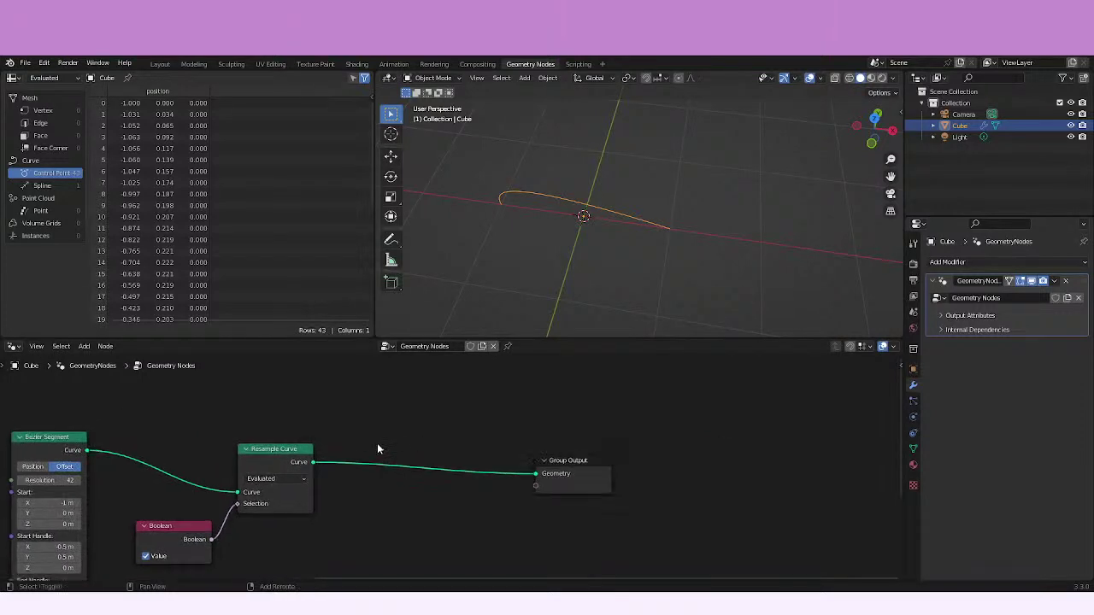
key("shift+a")
mouse_move(373, 446)
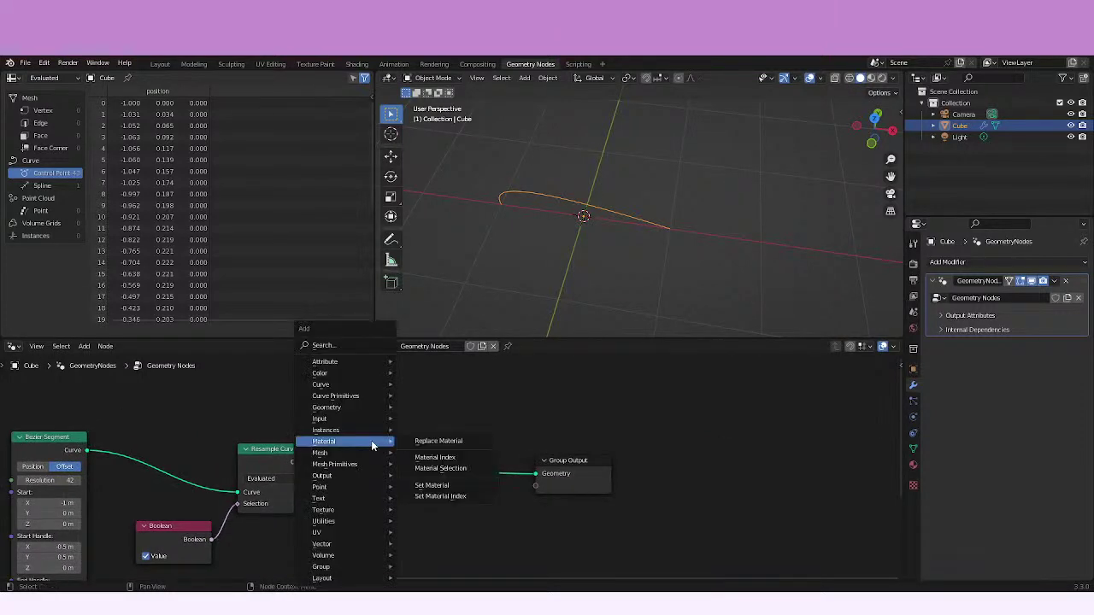
mouse_move(351, 384)
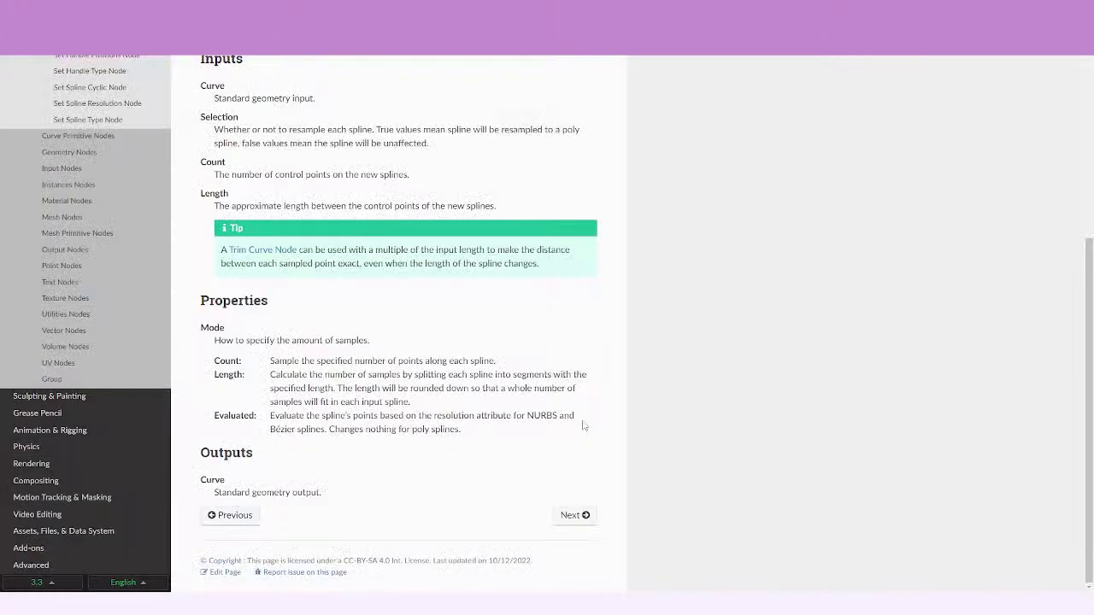
- Review the Resample Curve page in the browser's Blender manual and open the following Reverse Curve page
scroll(581, 422, "up", 5)
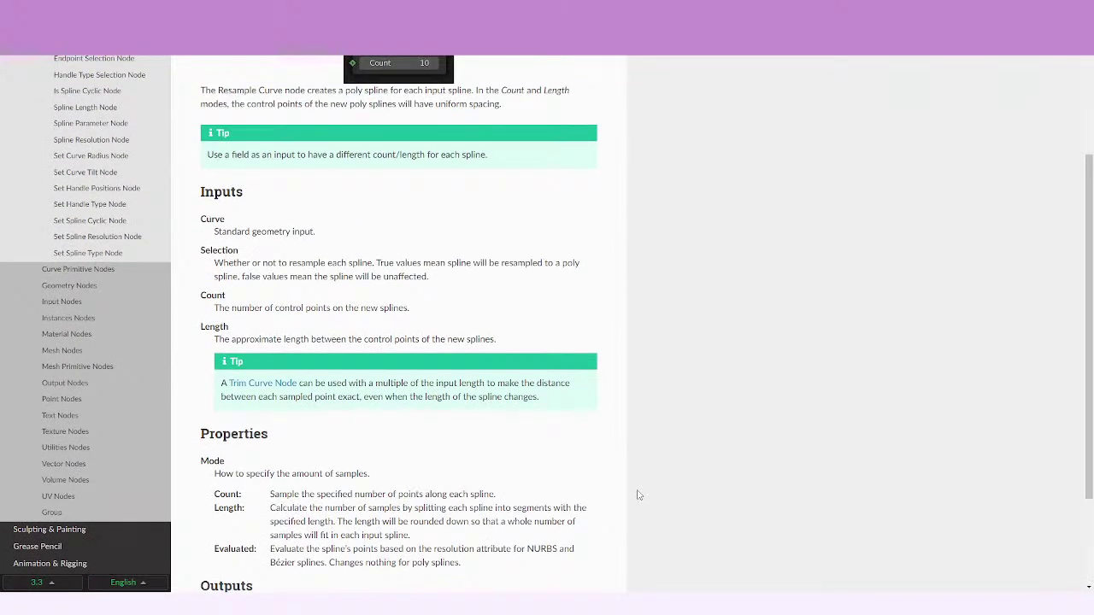
scroll(637, 495, "down", 3)
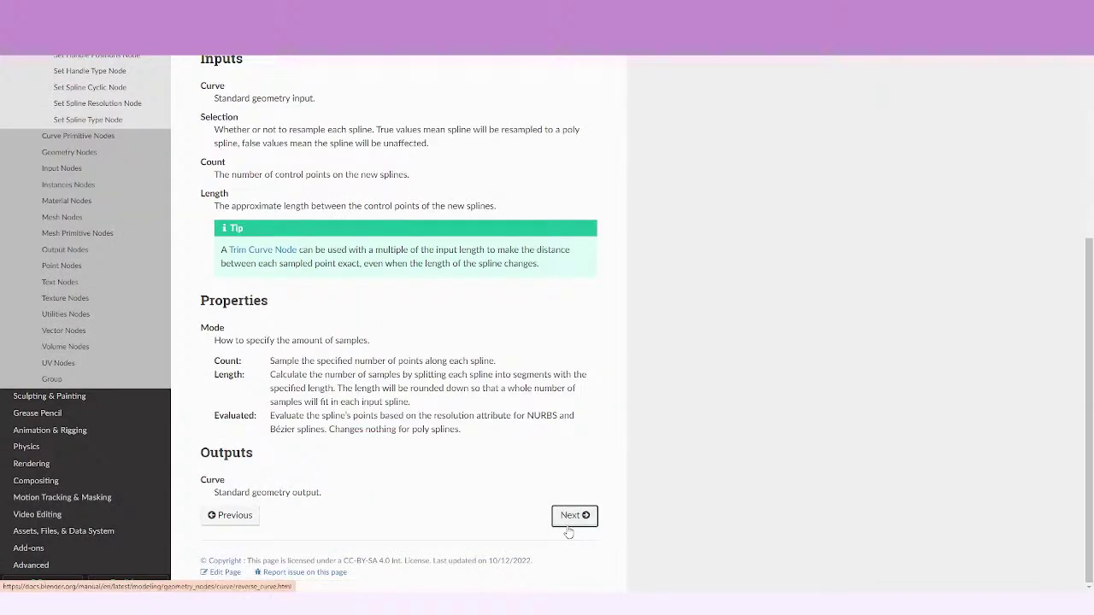
left_click(567, 521)
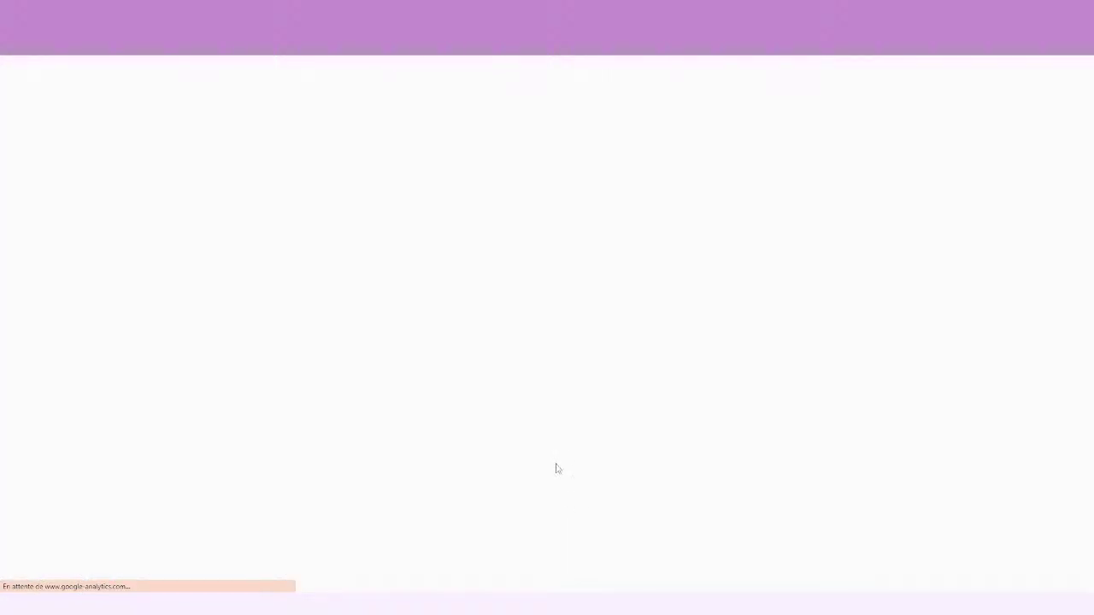